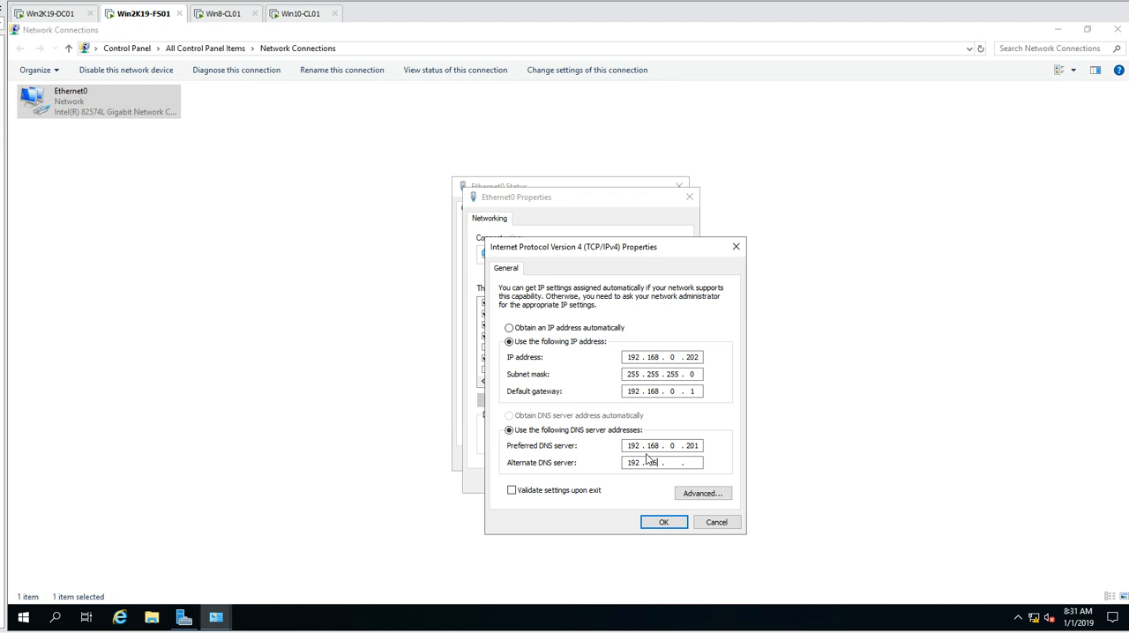
# - Apply the manual IPv4 and DNS settings to Ethernet0, and close its property windows and Network Connections
pyautogui.click(663, 522)
pyautogui.click(617, 480)
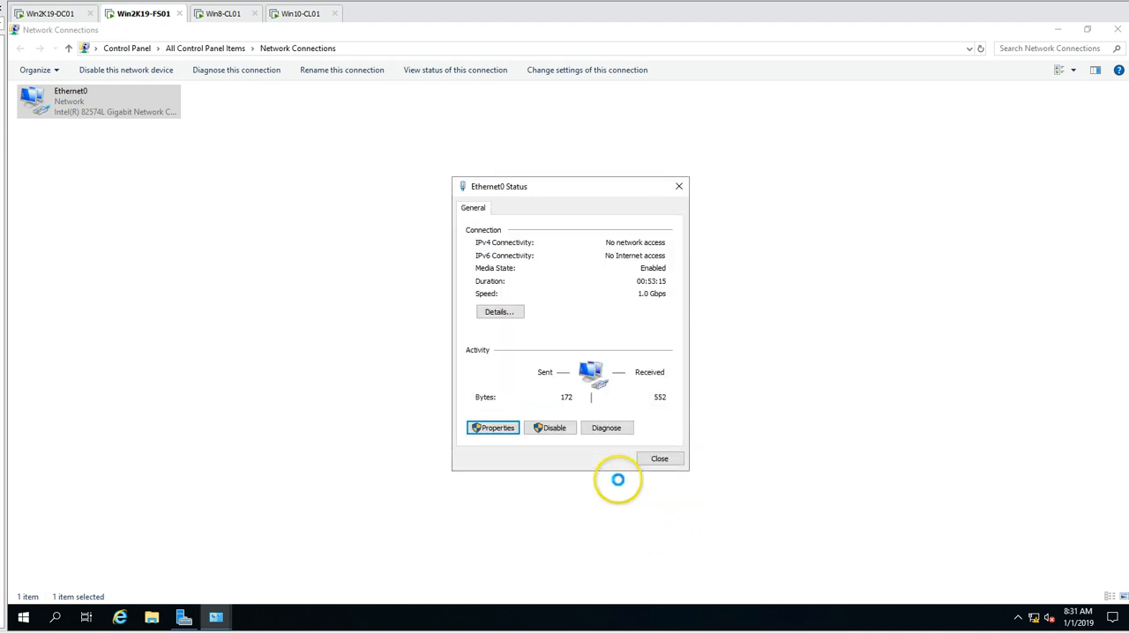
pyautogui.click(659, 460)
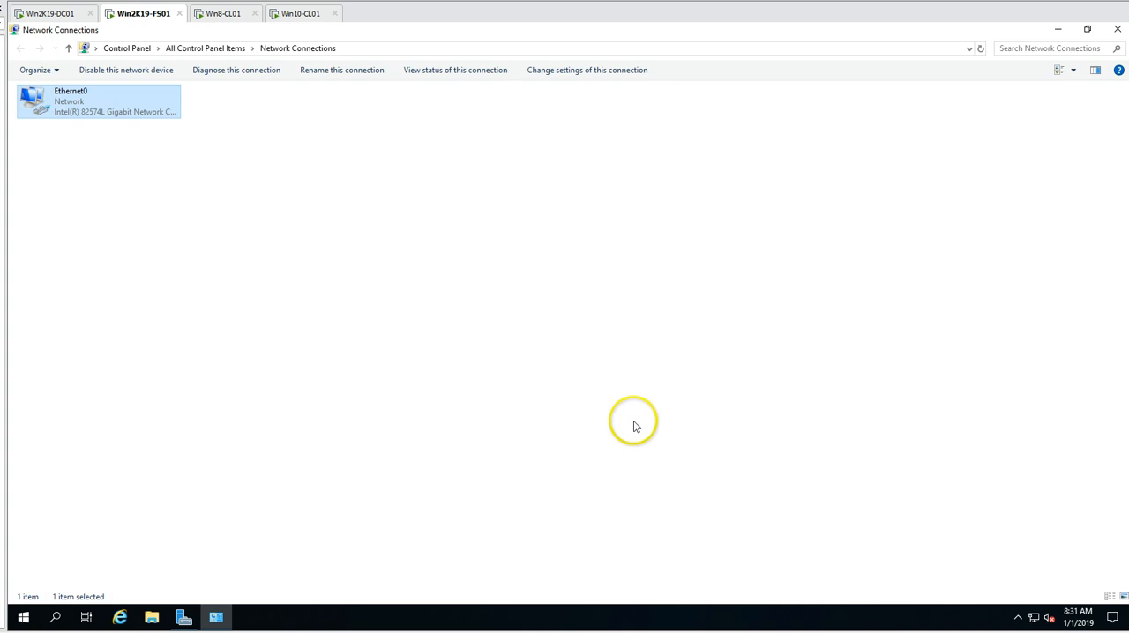
pyautogui.click(1115, 29)
# - Turn off IE Enhanced Security Configuration for Administrators and refresh the local server's properties
pyautogui.click(778, 214)
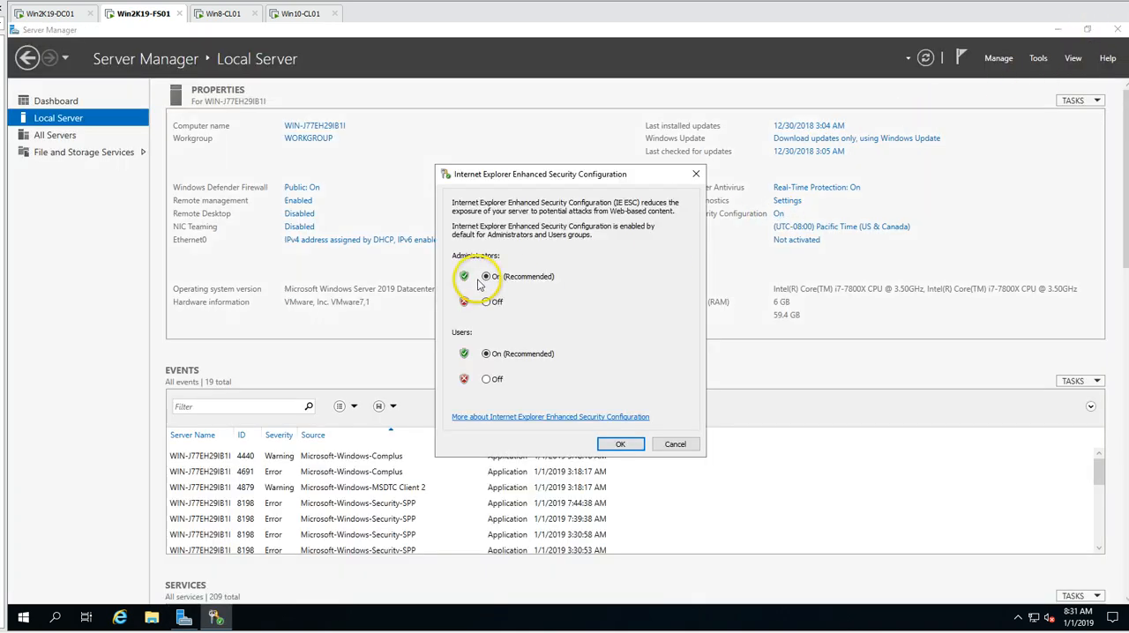
pyautogui.click(490, 305)
pyautogui.click(619, 443)
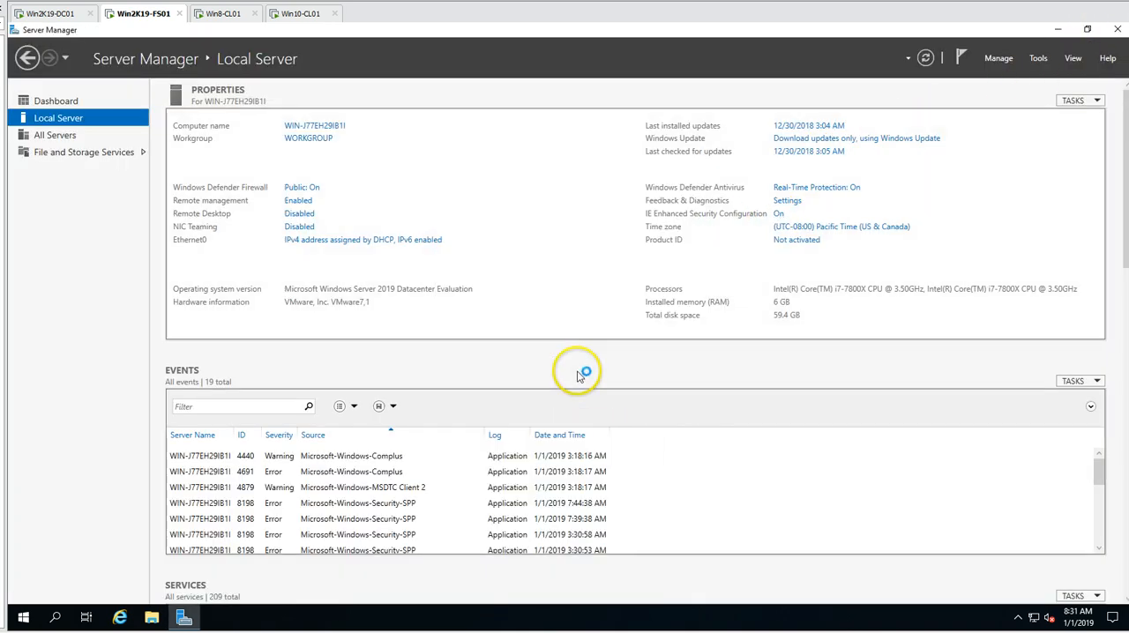
pyautogui.click(925, 58)
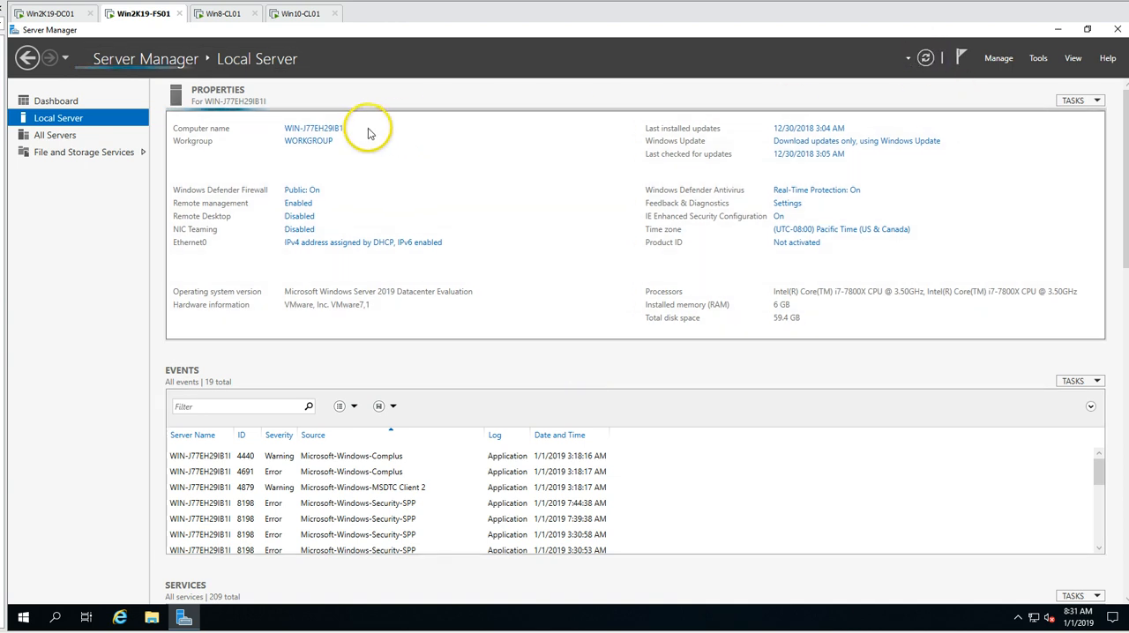
# - Set the computer name to Win2K19-FS01 and its membership to the domain victorinfosol.local, and submit the changes
pyautogui.click(317, 128)
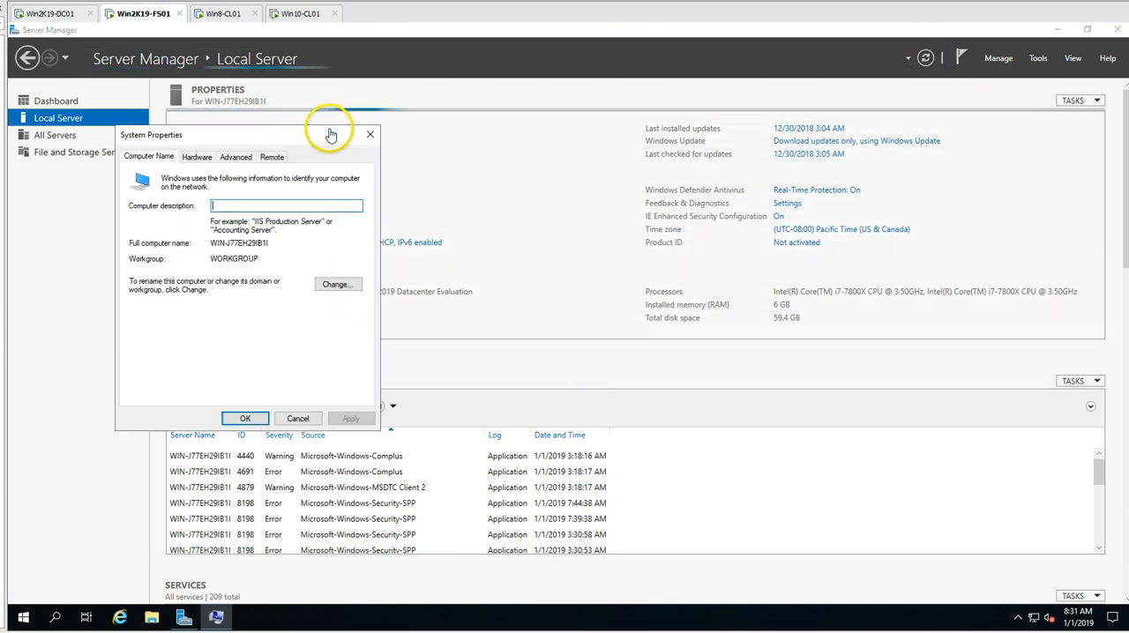
pyautogui.click(338, 285)
pyautogui.write('Win2K19-FS01')
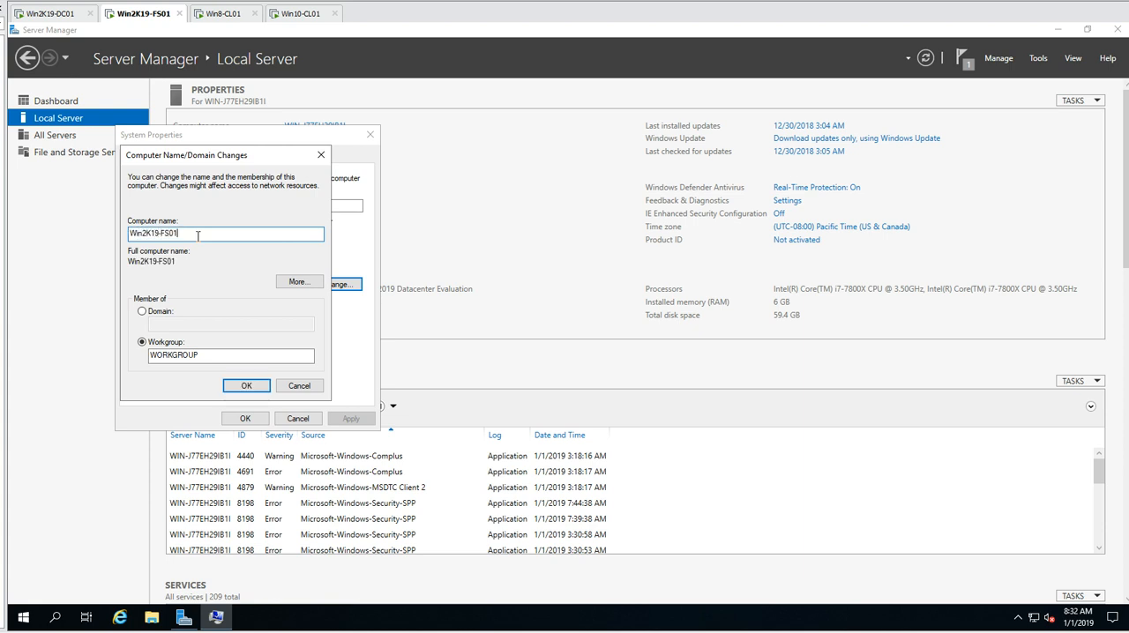
pyautogui.click(143, 311)
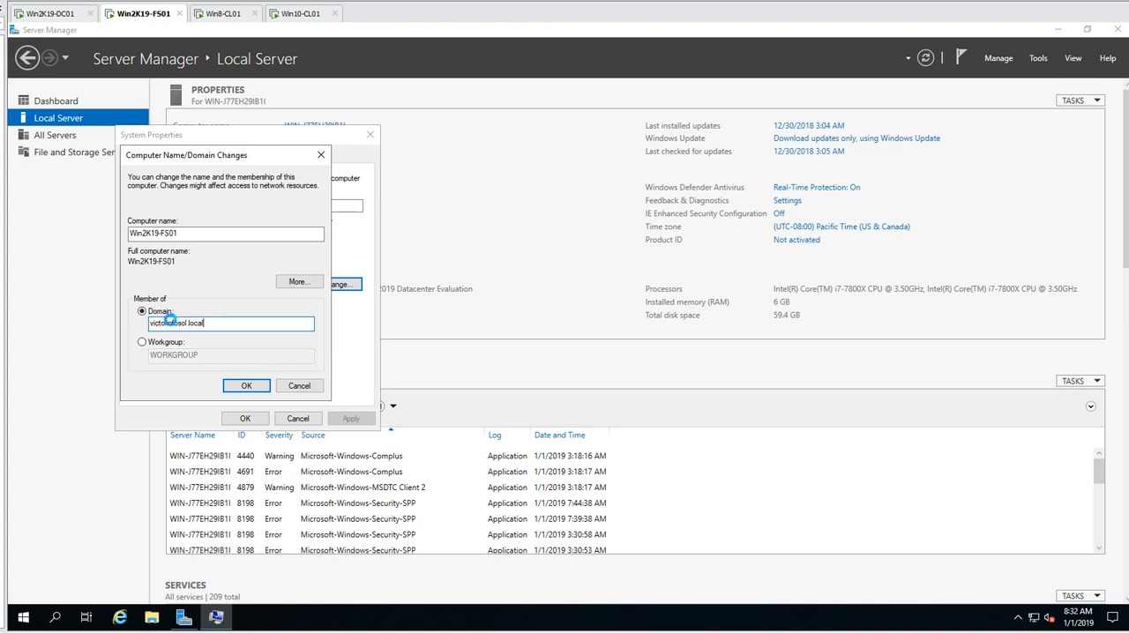
pyautogui.press('Return')
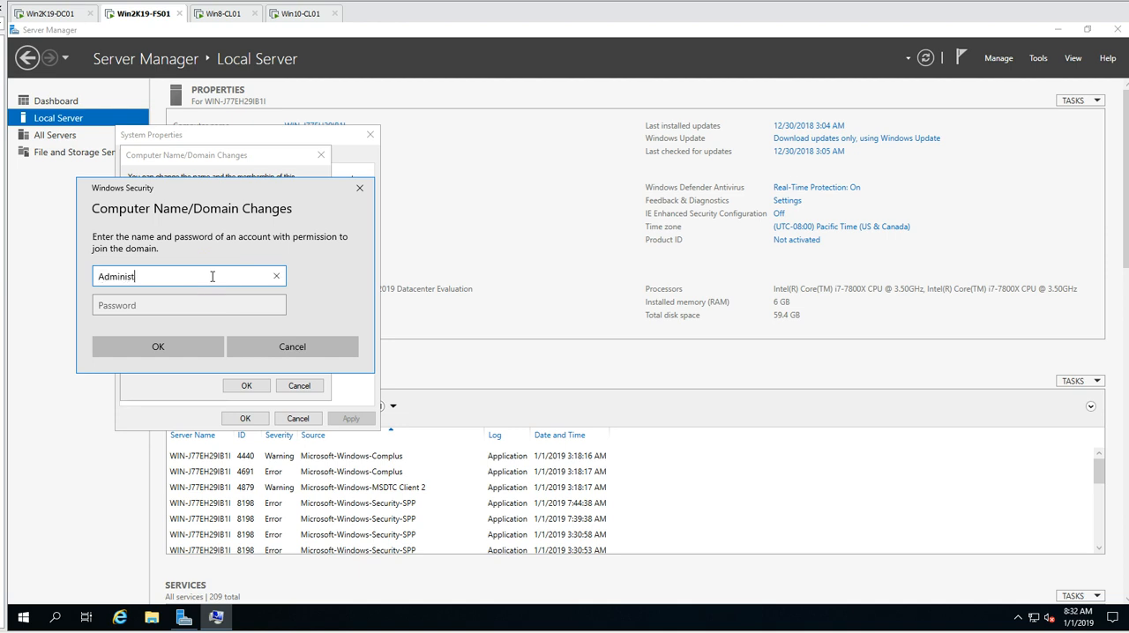
# - Authorize the domain join with the Administrator account's password, acknowledge the prompts and restart the server
pyautogui.press('Tab')
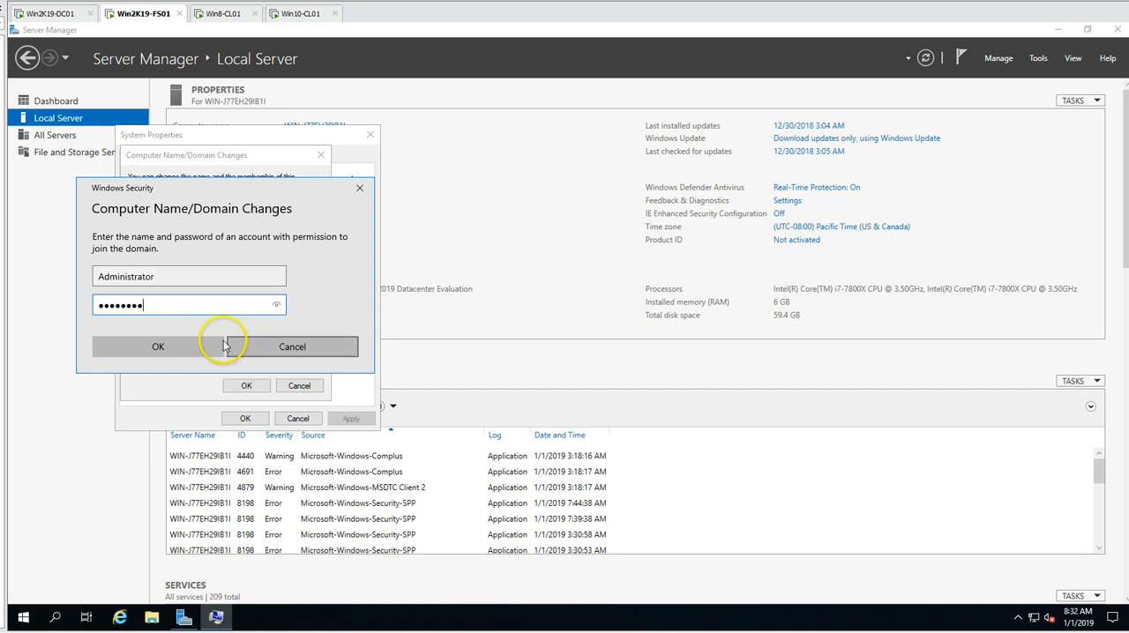
pyautogui.click(171, 342)
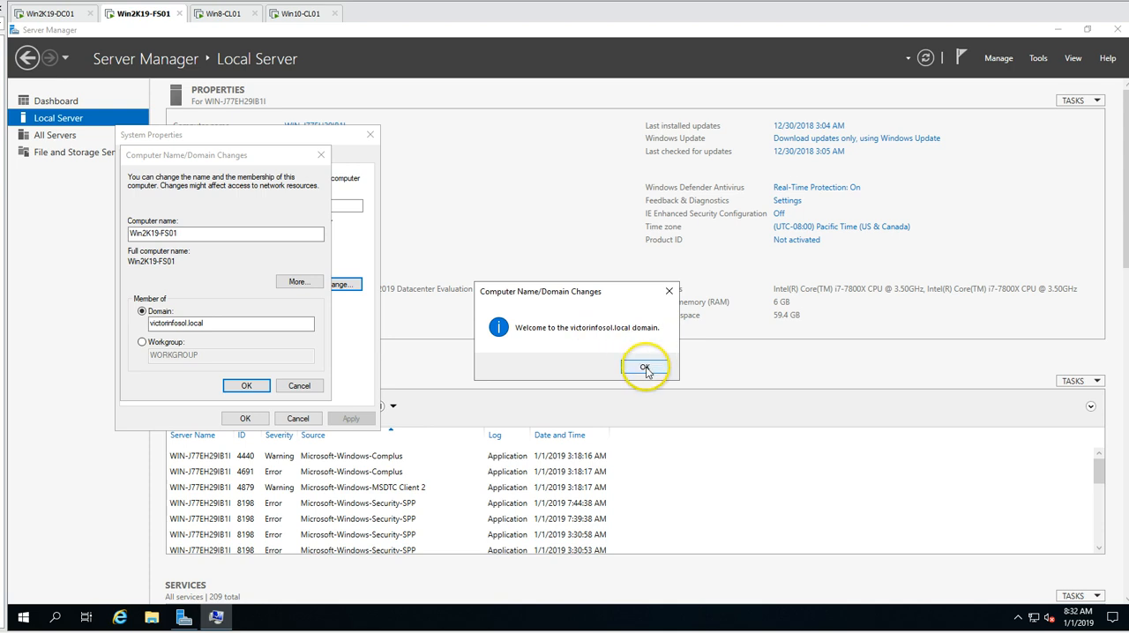
pyautogui.click(645, 366)
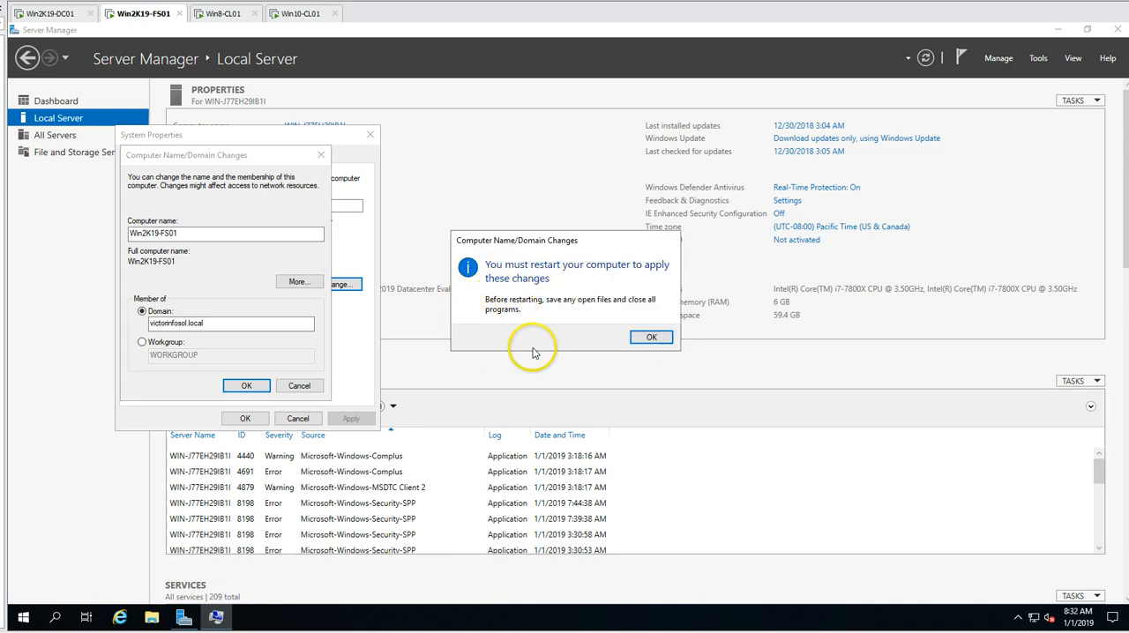
pyautogui.click(651, 337)
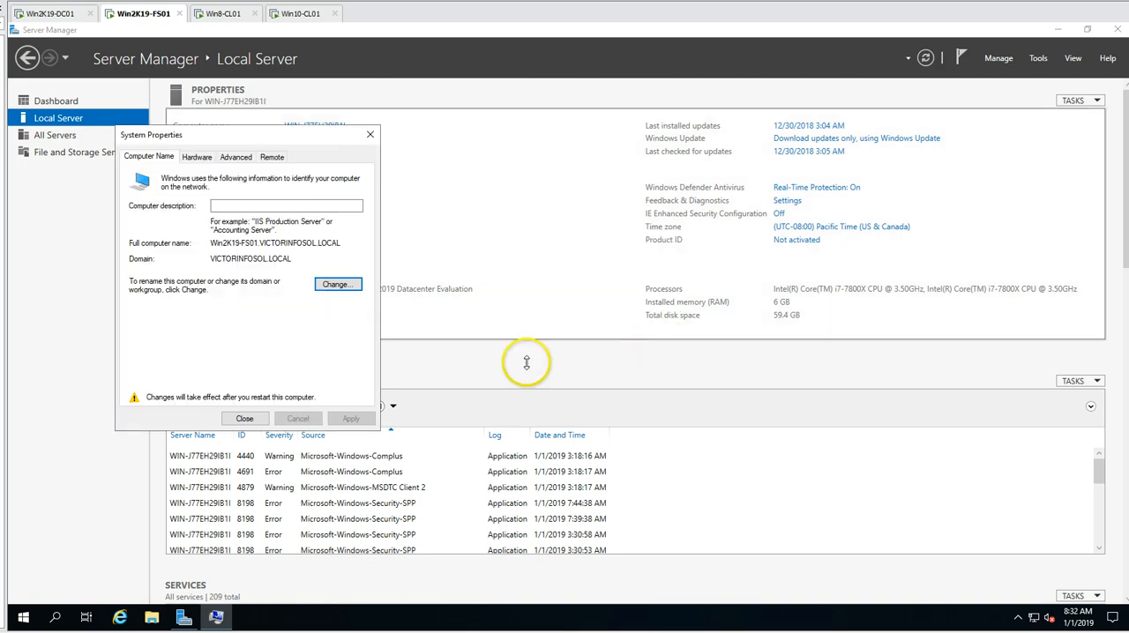
pyautogui.click(247, 419)
pyautogui.click(570, 333)
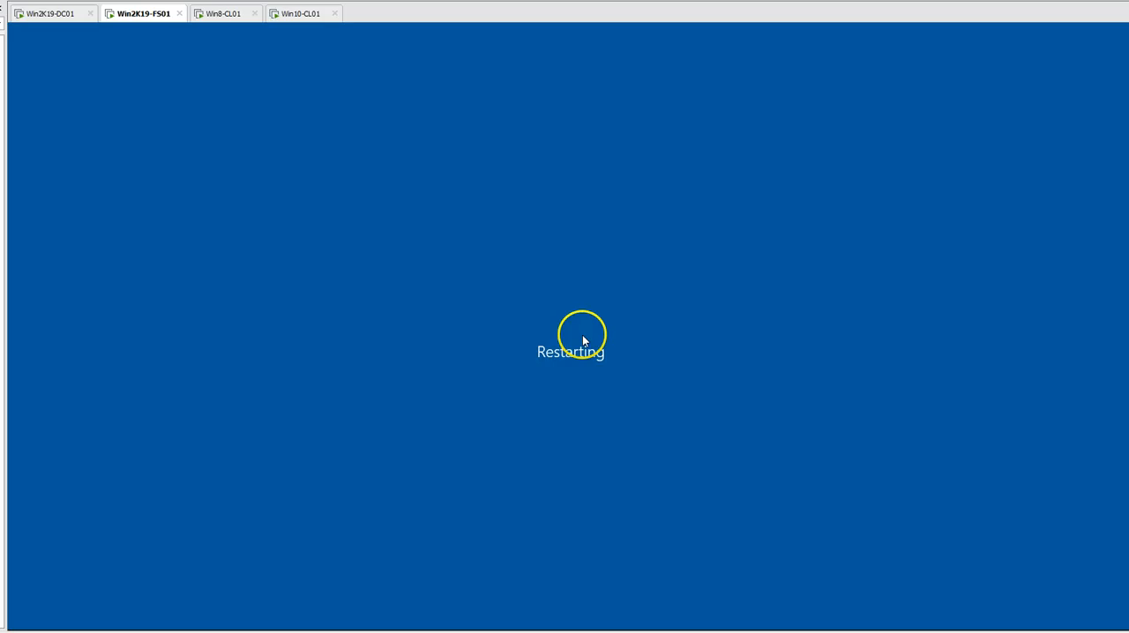
# - On the Win2K19-DC01 machine, start a new user in the INDIA Users OU with first name and logon name FSAdmin
pyautogui.click(69, 13)
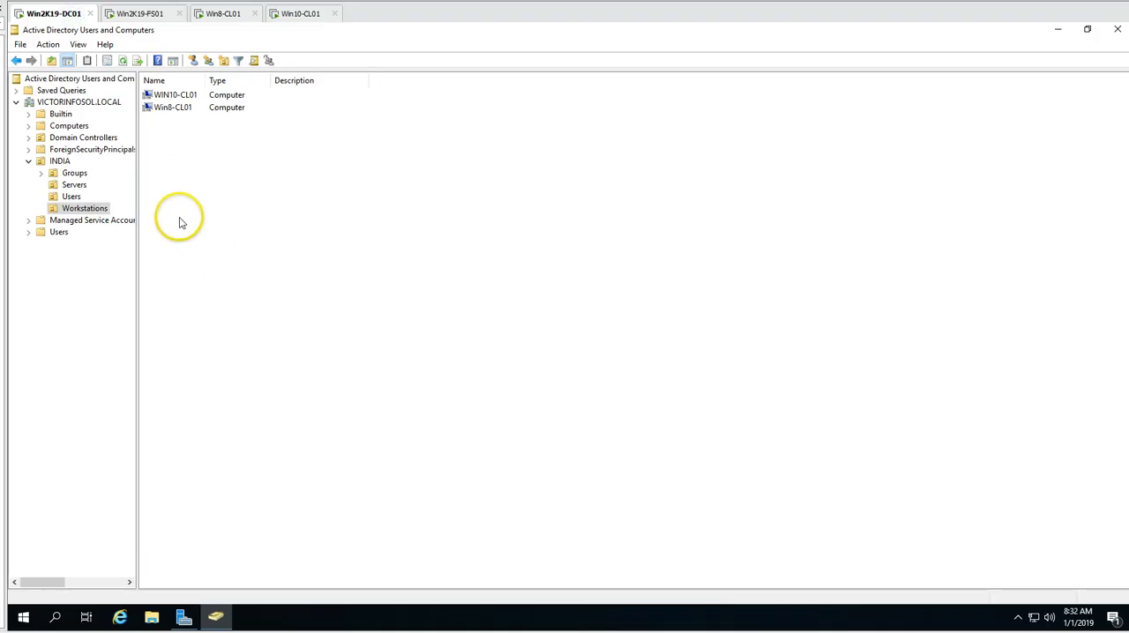
pyautogui.click(71, 196)
pyautogui.rightClick(224, 258)
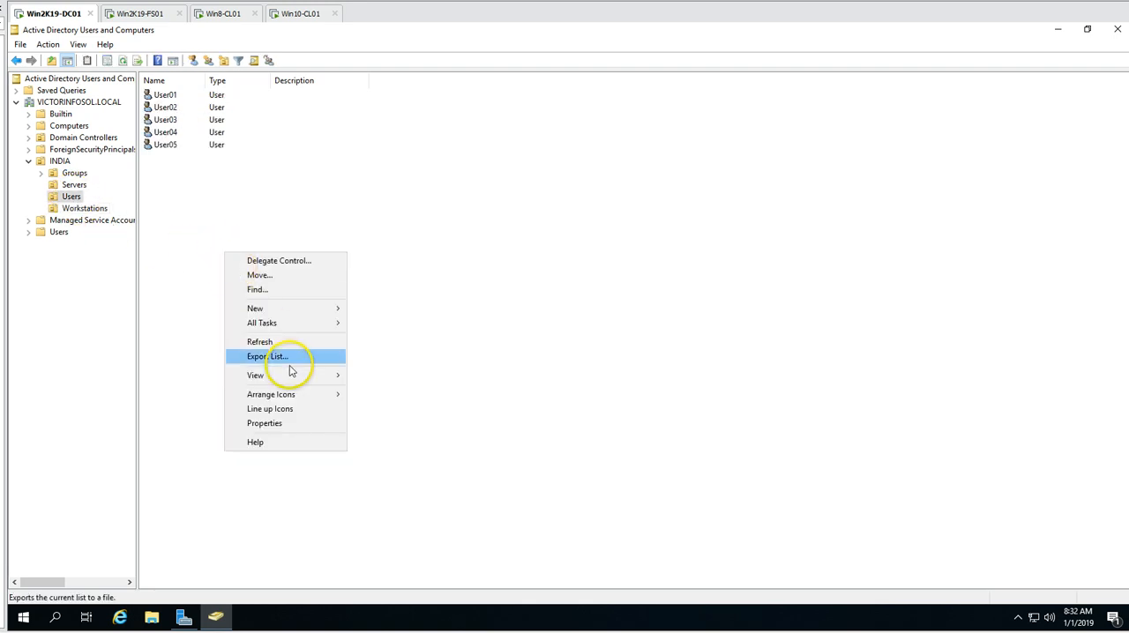
pyautogui.moveTo(265, 308)
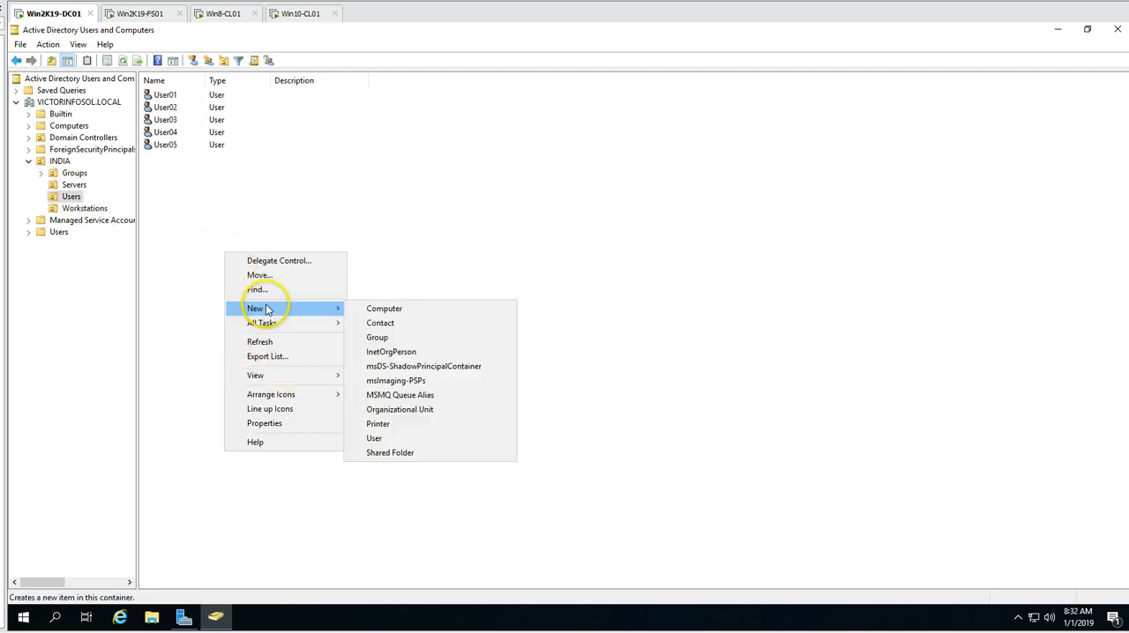
pyautogui.click(374, 438)
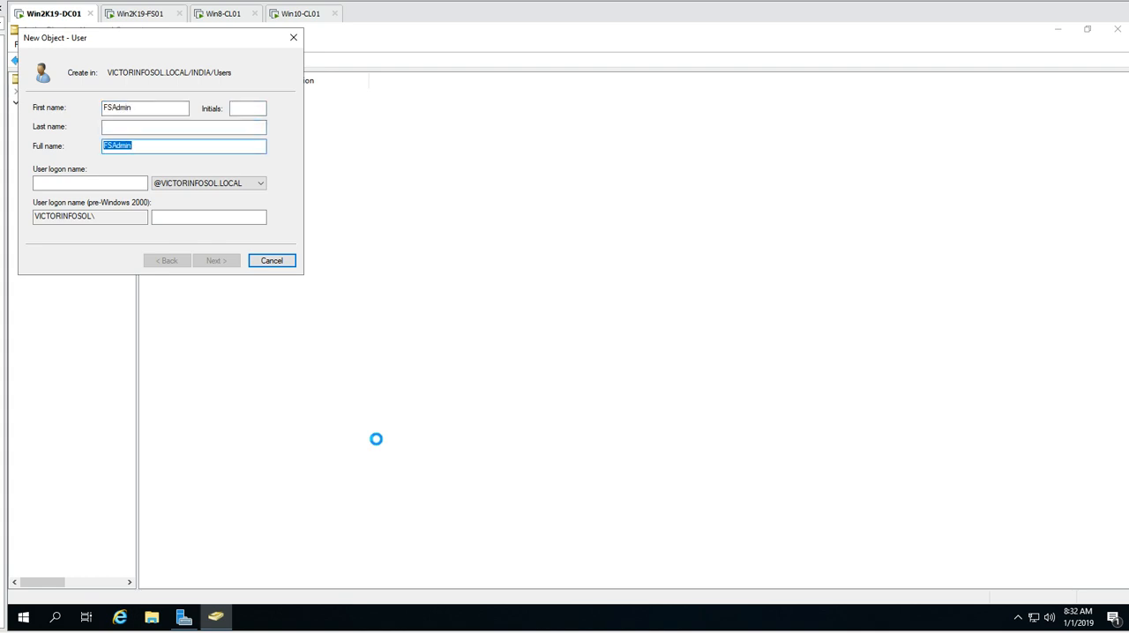
pyautogui.press('Tab')
pyautogui.hotkey('ctrl', 'v')
pyautogui.hotkey('alt', 'n')
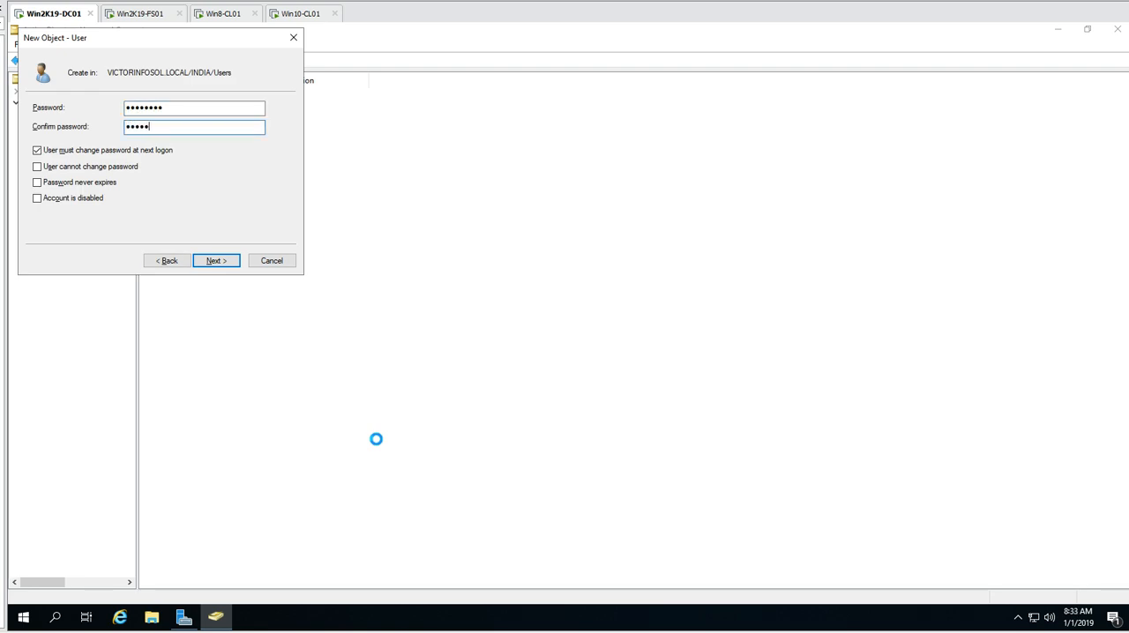
# - Finish creating FSAdmin with its password confirmed, no change required at next logon, user cannot change password and password never expires
pyautogui.write('d')
pyautogui.click(101, 151)
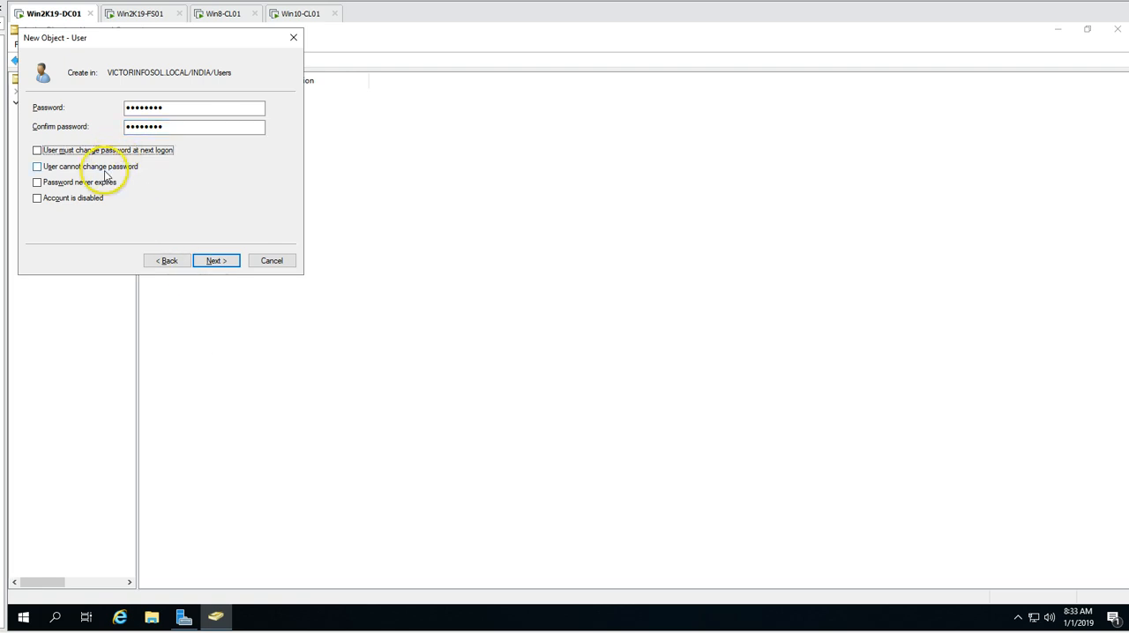
pyautogui.click(92, 167)
pyautogui.click(86, 184)
pyautogui.click(216, 260)
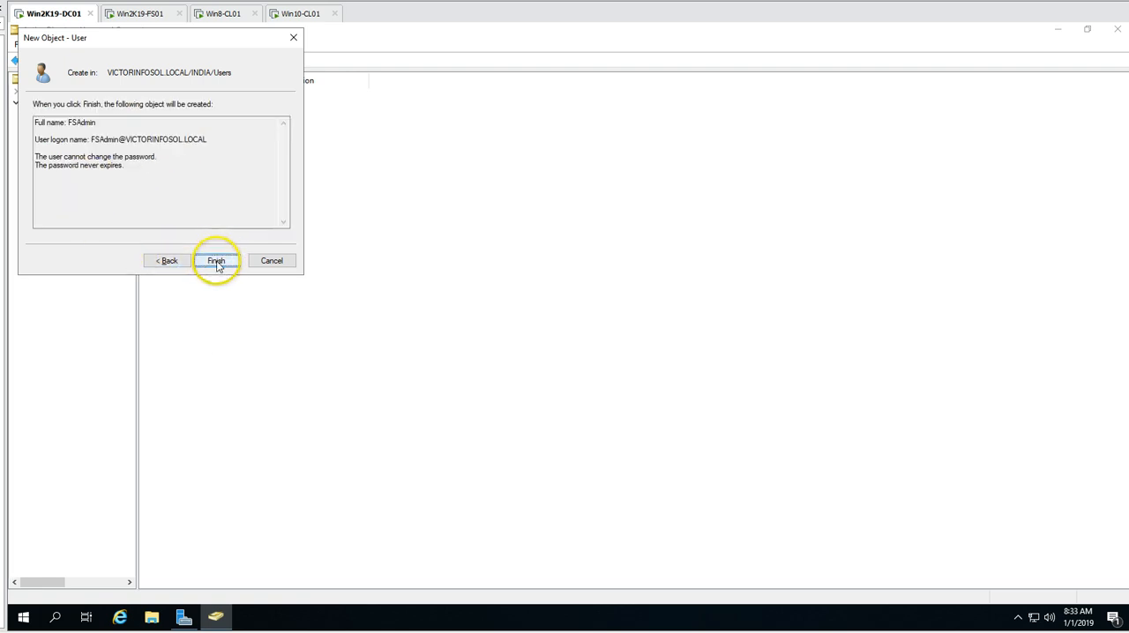
pyautogui.click(216, 260)
pyautogui.click(264, 262)
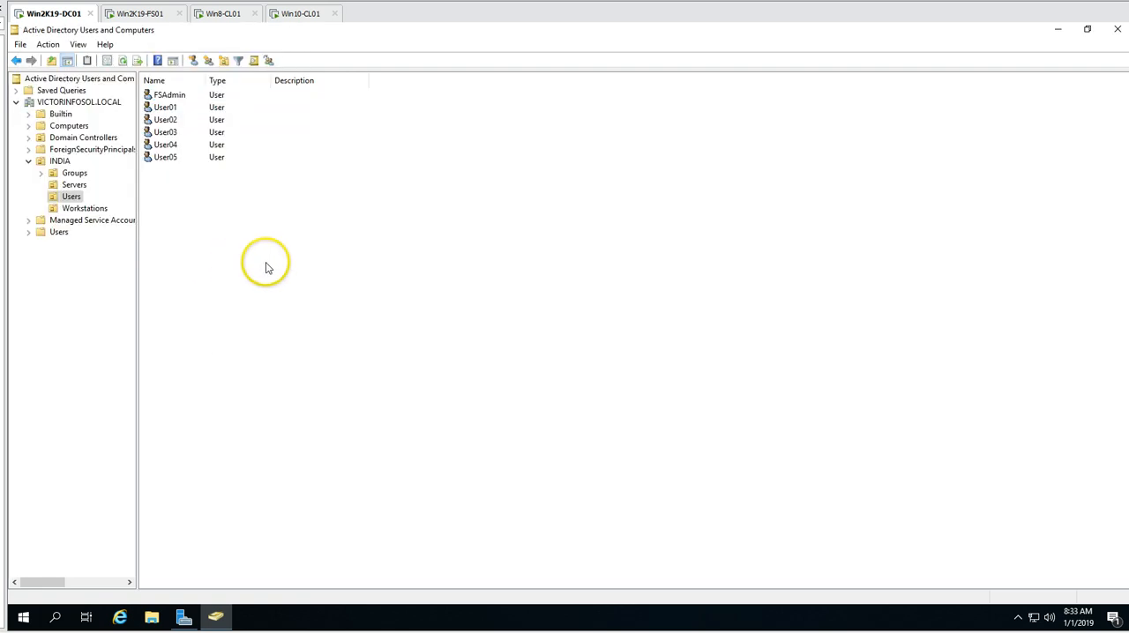
# - Refresh the Computers container and move WIN2K19-FS01 from it into the Servers OU under INDIA
pyautogui.click(70, 126)
pyautogui.rightClick(330, 237)
pyautogui.click(373, 306)
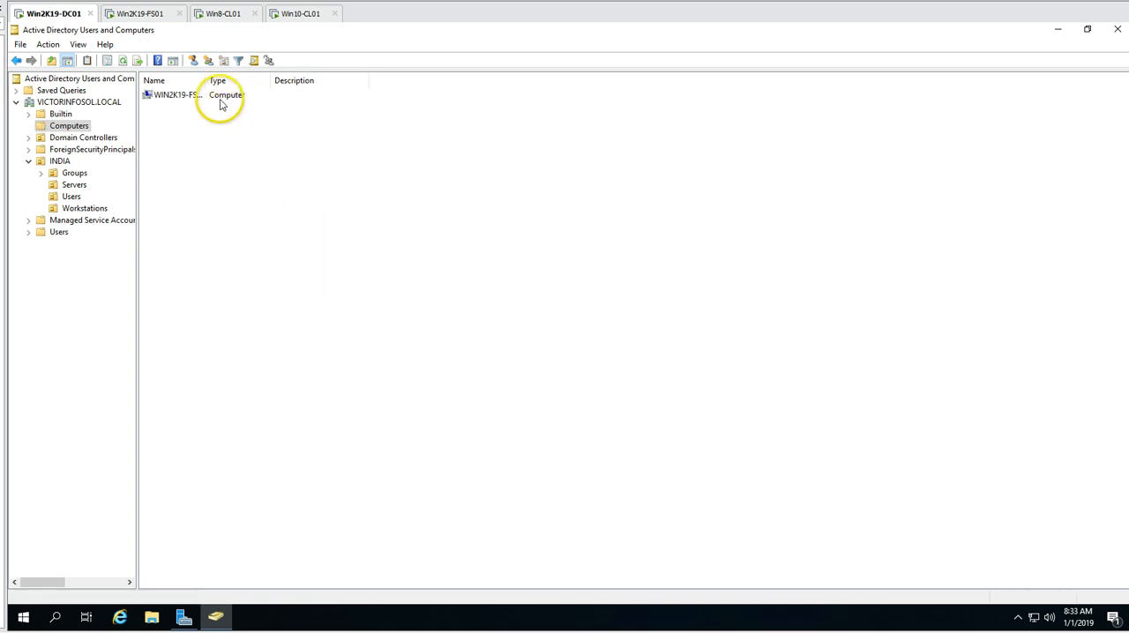
pyautogui.click(194, 99)
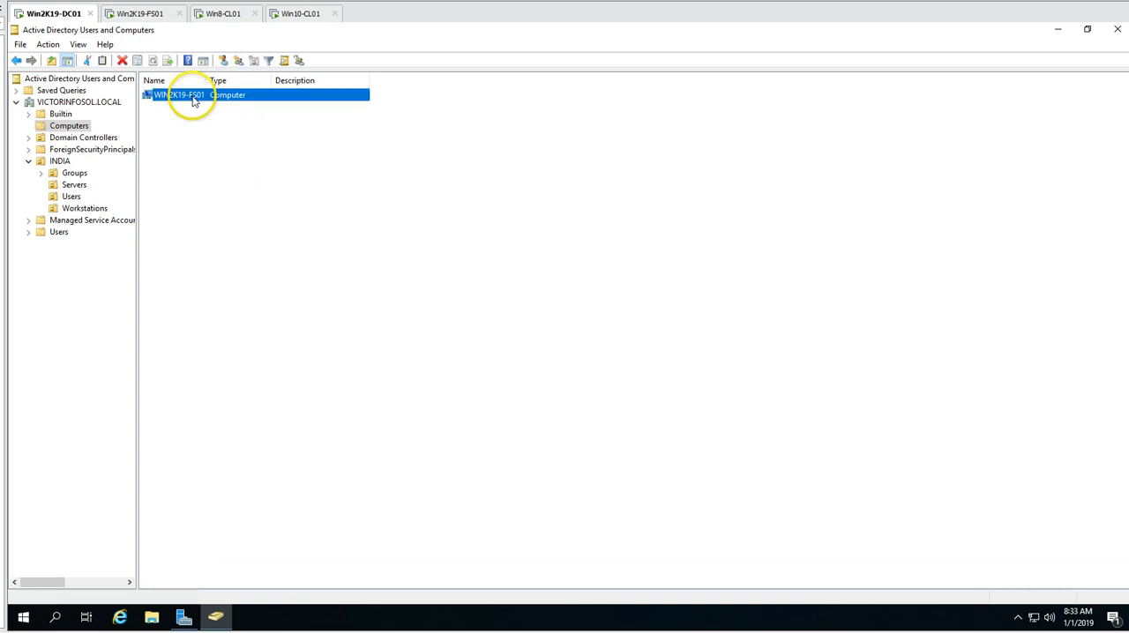
pyautogui.rightClick(194, 98)
pyautogui.click(235, 147)
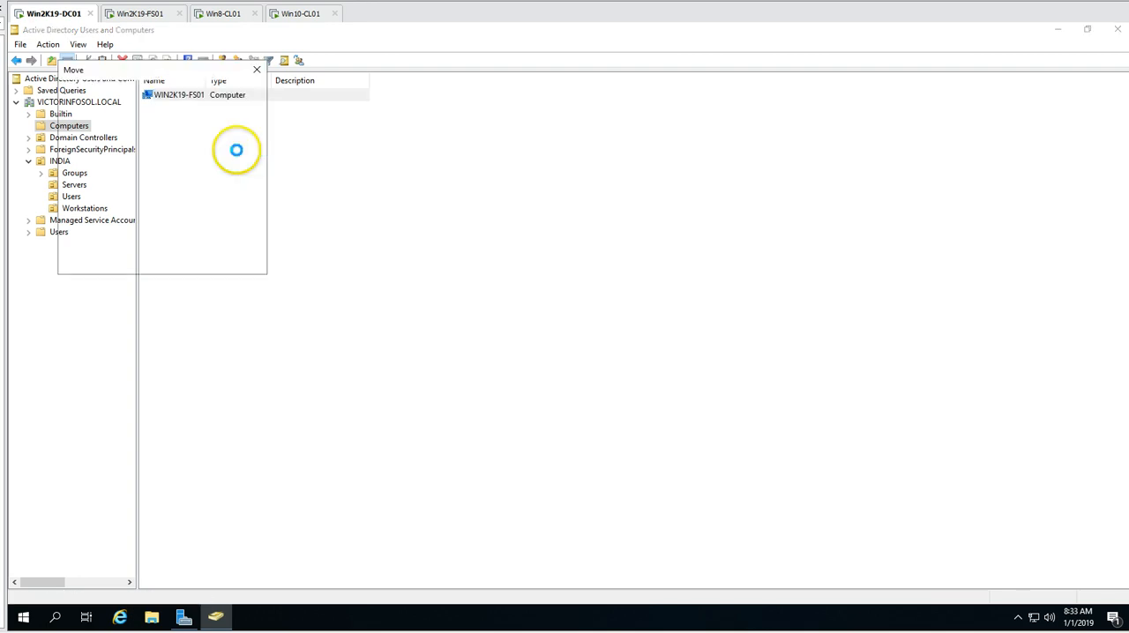
pyautogui.click(88, 172)
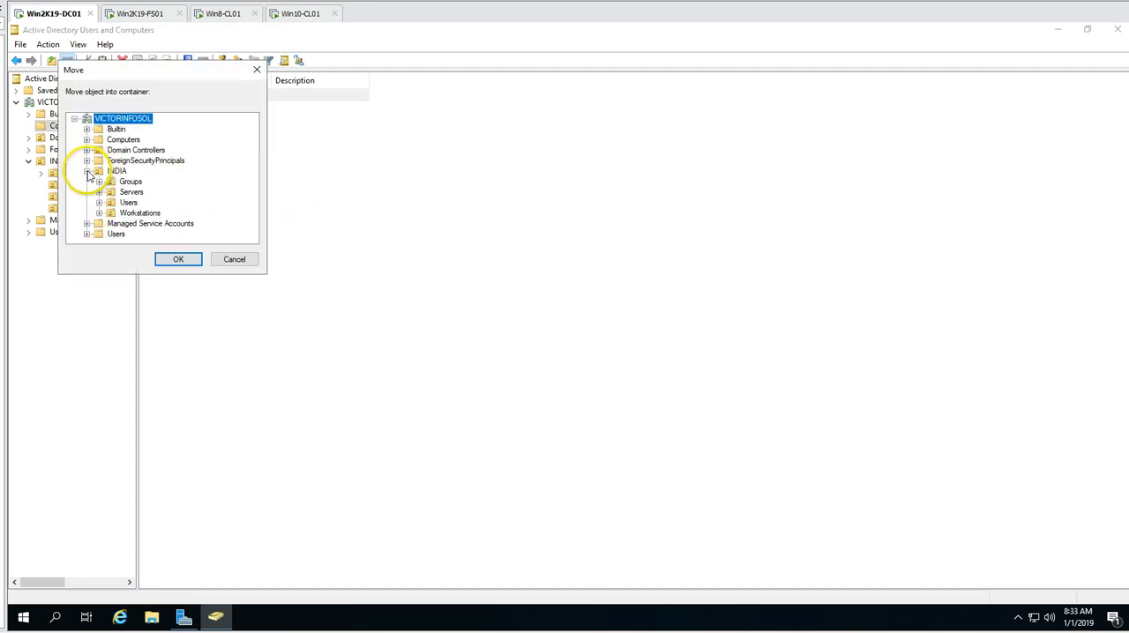
pyautogui.click(130, 192)
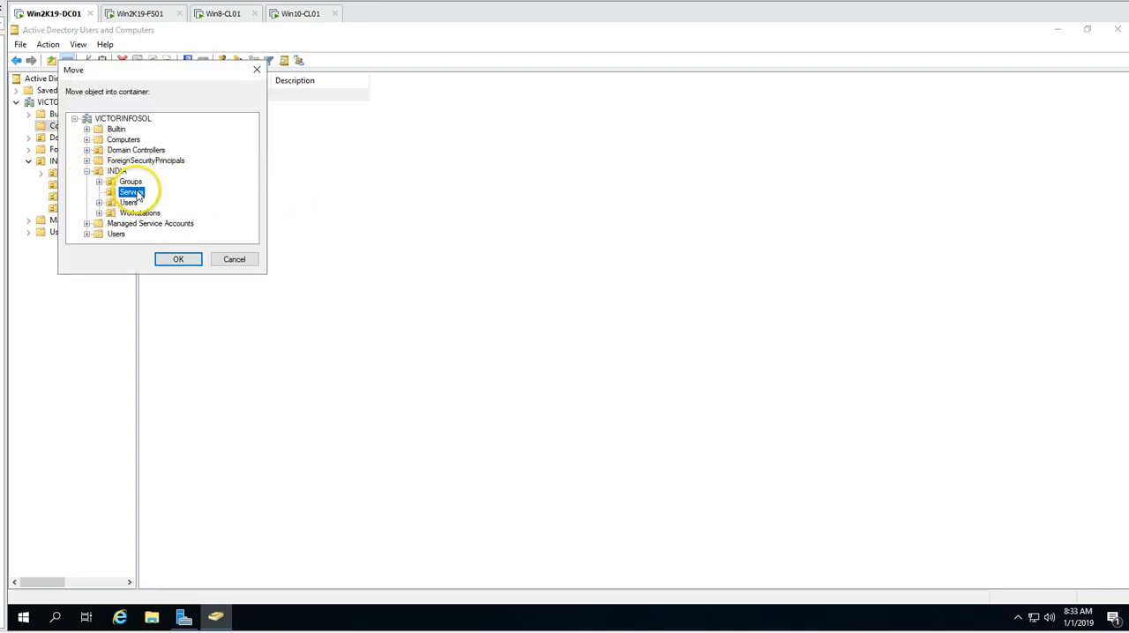
pyautogui.click(179, 259)
# - Check the INDIA Servers OU for WIN2K19-FS01 and the INDIA Users OU for FSAdmin
pyautogui.click(71, 185)
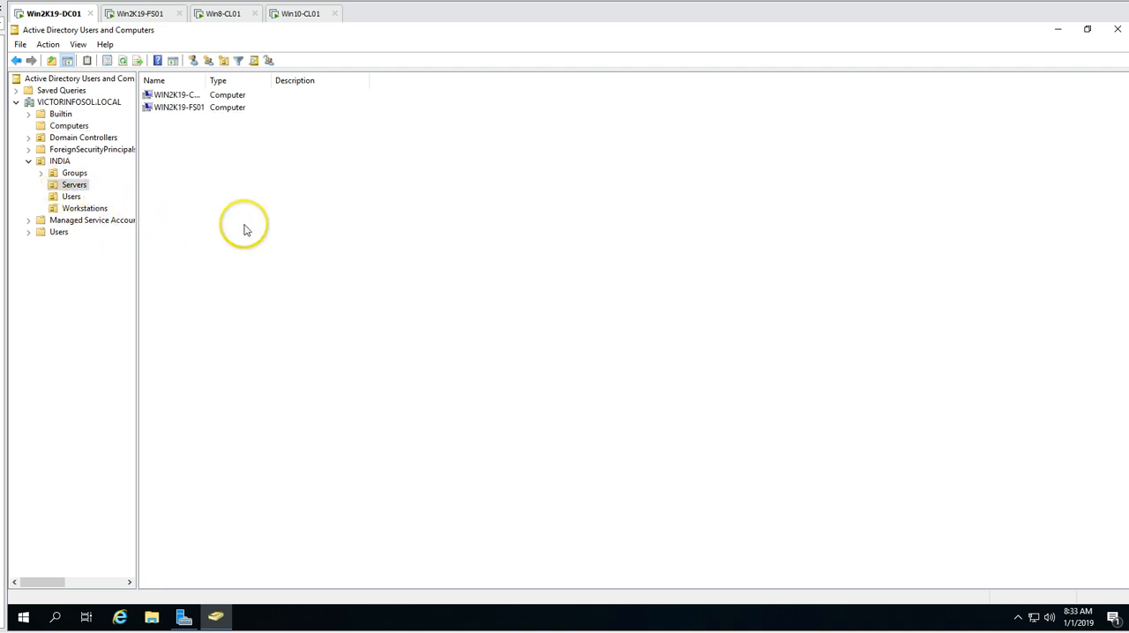
pyautogui.click(207, 107)
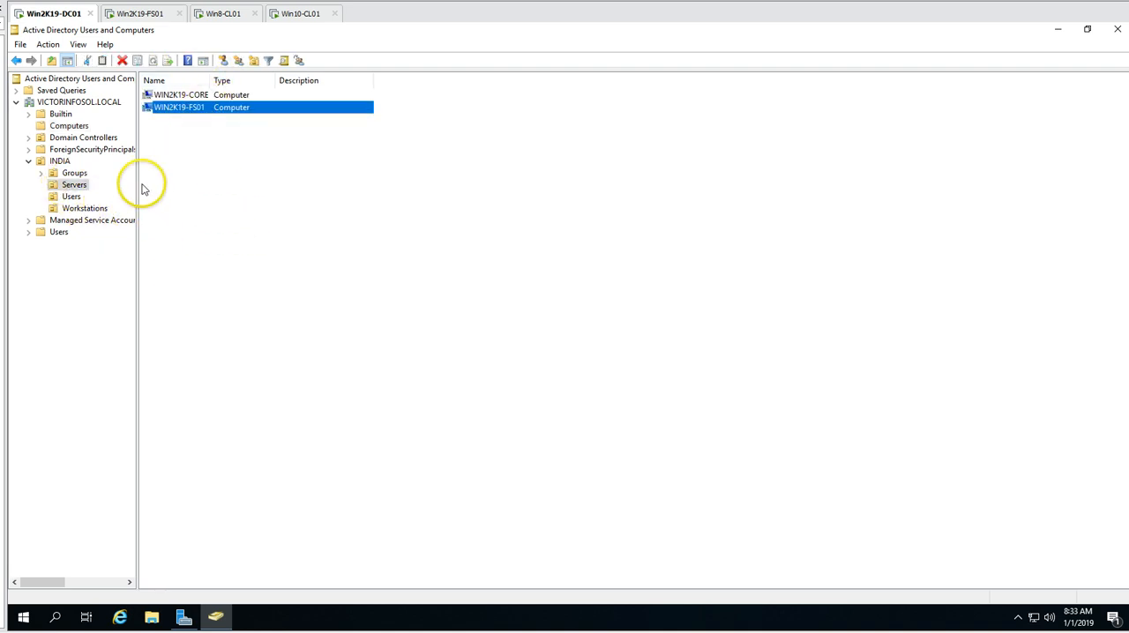
pyautogui.click(70, 197)
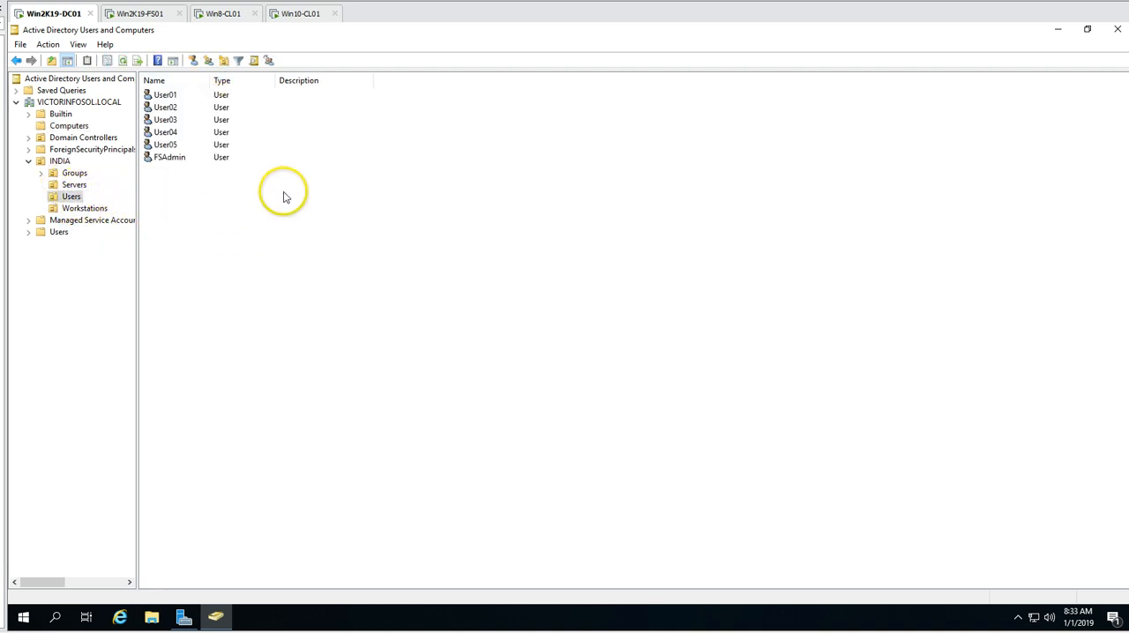
pyautogui.click(192, 157)
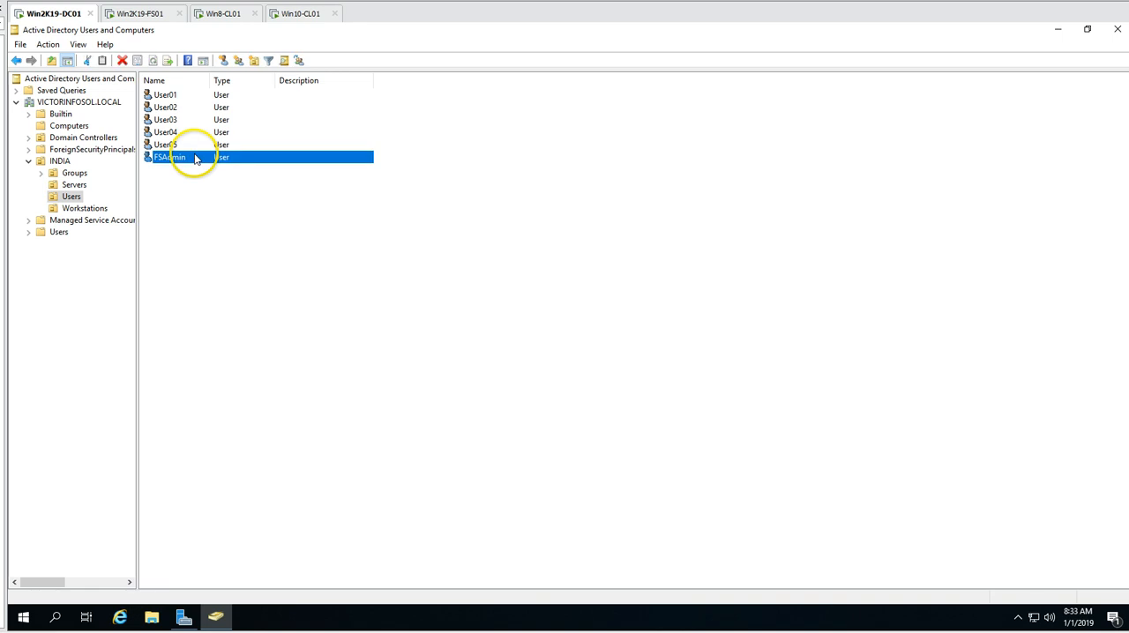
# - Switch to the Win2K19-FS01 machine and sign in to the VICTORINFOSOL domain as FSAdmin with the account password
pyautogui.click(162, 19)
pyautogui.rightClick(146, 15)
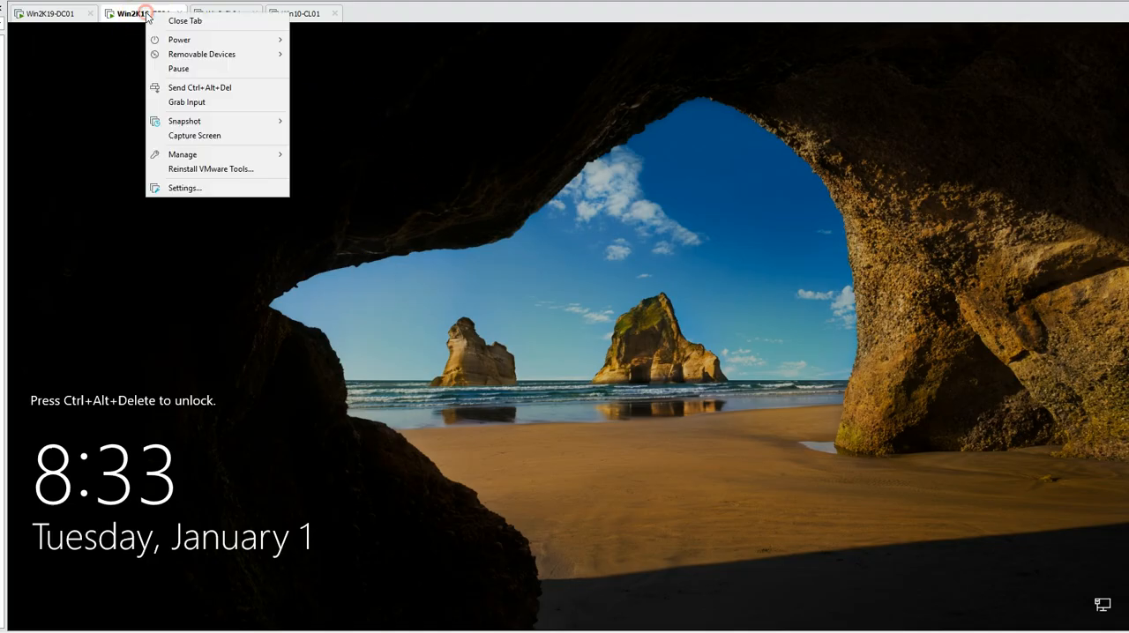
pyautogui.click(189, 87)
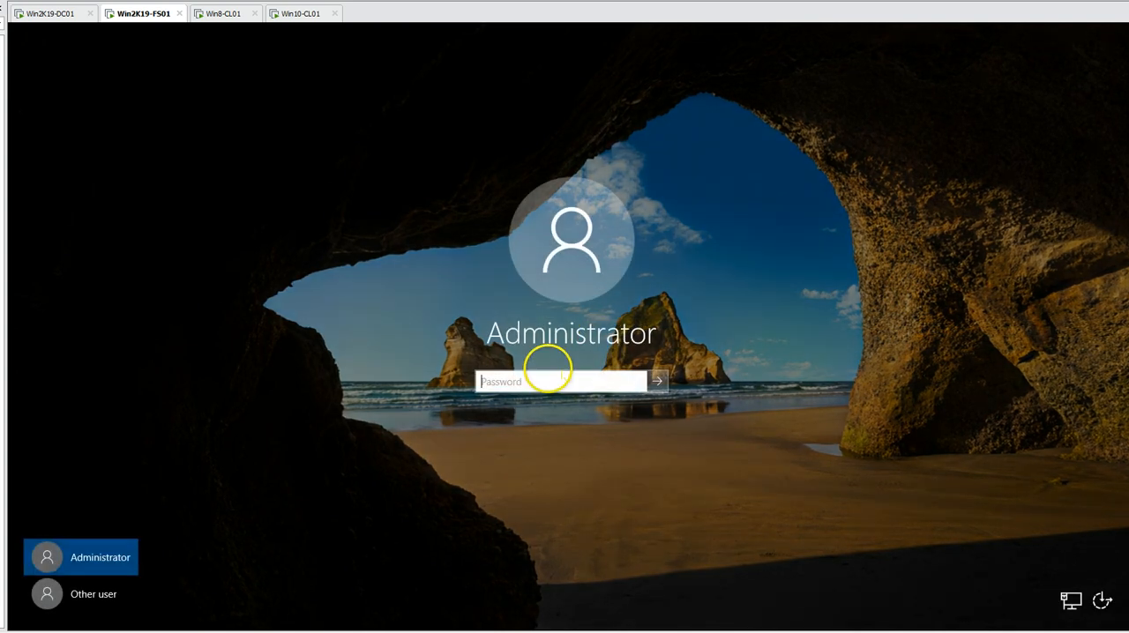
pyautogui.click(95, 591)
pyautogui.write('FSAdmin')
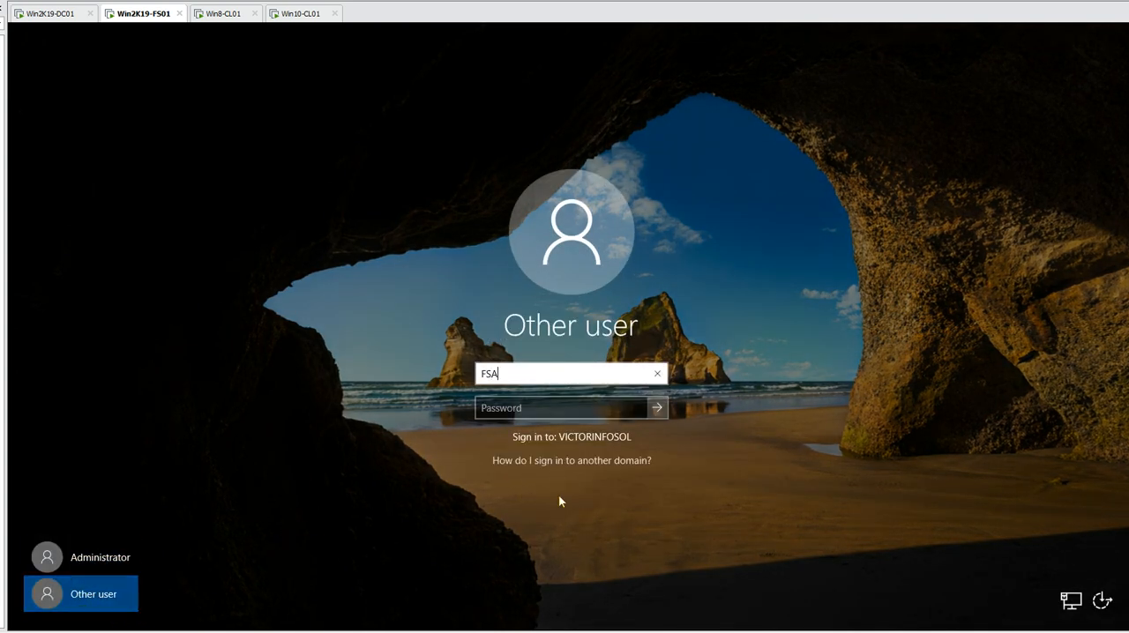
pyautogui.press('Tab')
pyautogui.write('•••••••')
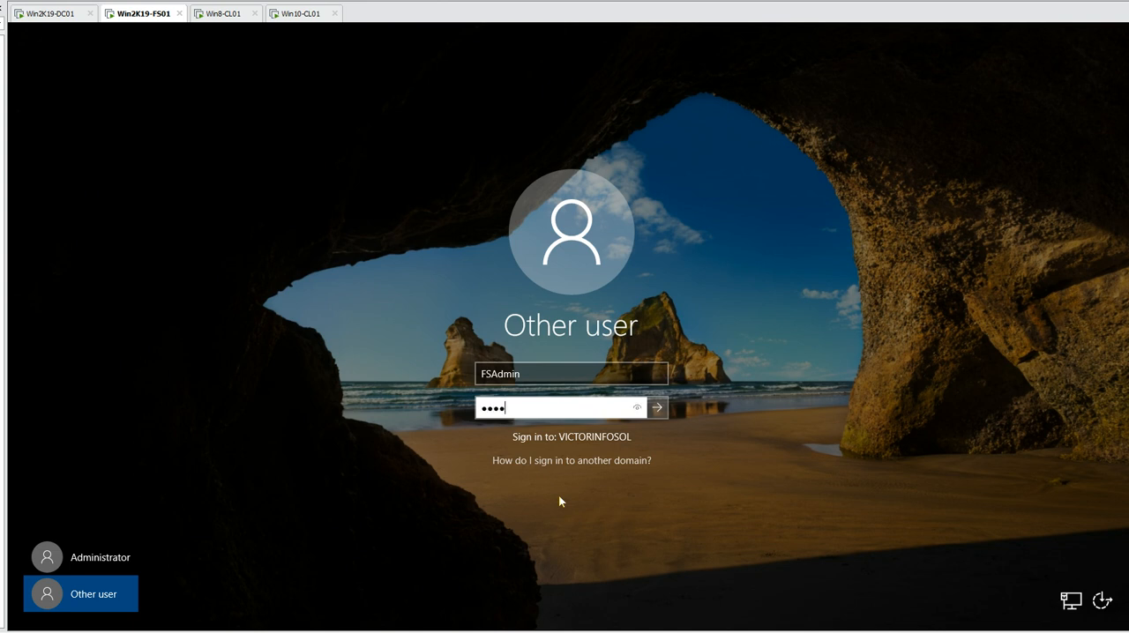
pyautogui.press('Return')
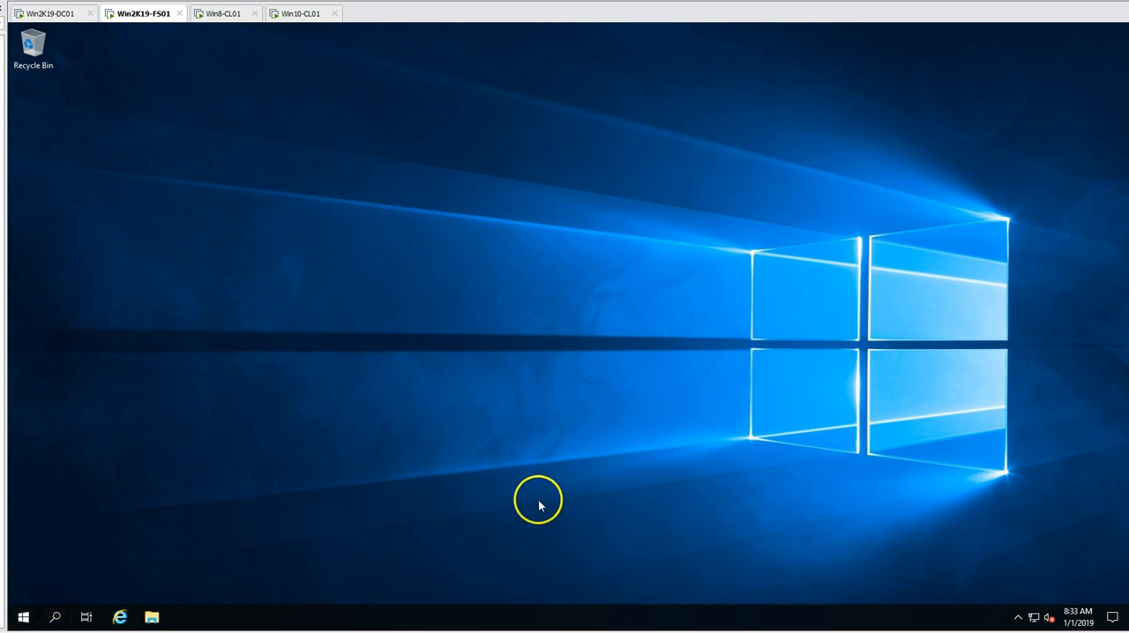
# - Open Computer Management on Win2K19-FS01 and list the groups under Local Users and Groups
pyautogui.rightClick(23, 617)
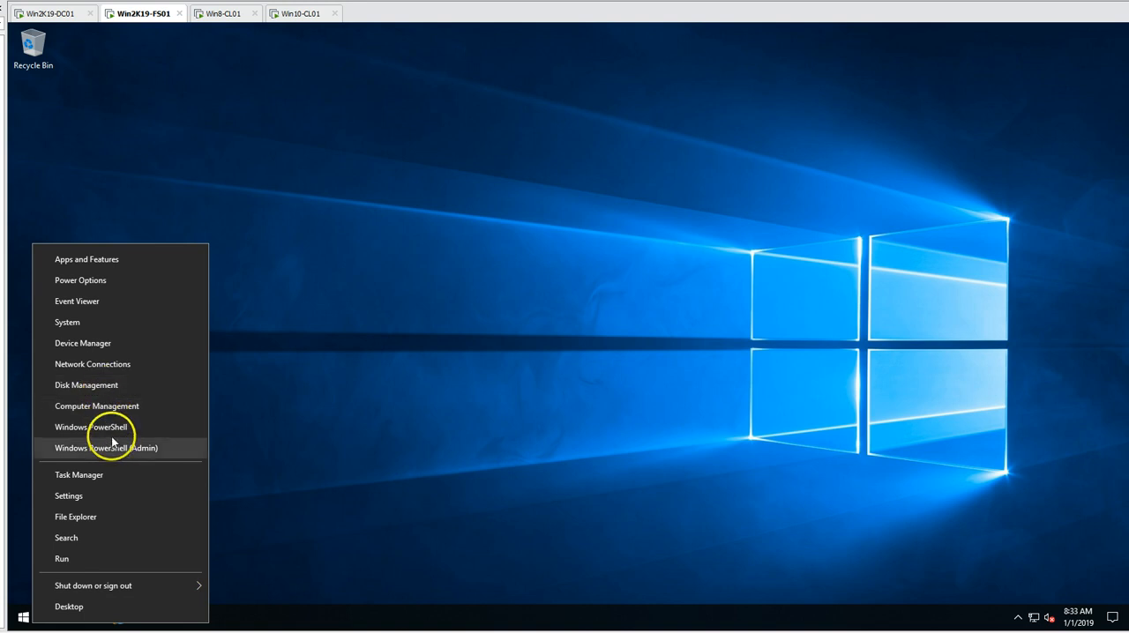
pyautogui.click(106, 407)
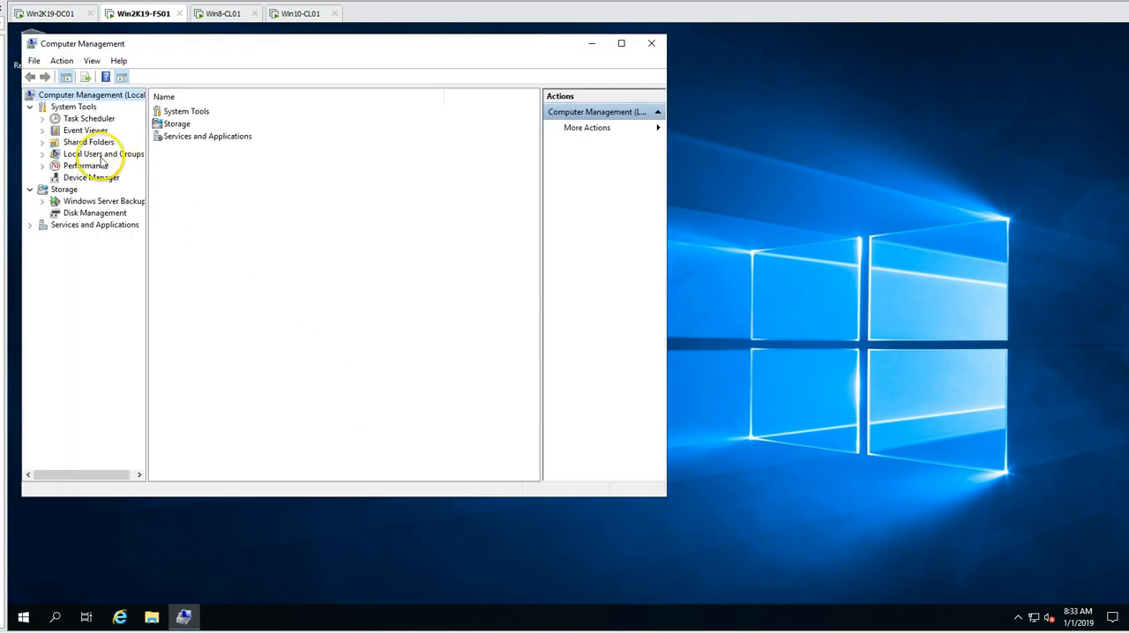
pyautogui.doubleClick(103, 156)
pyautogui.click(90, 177)
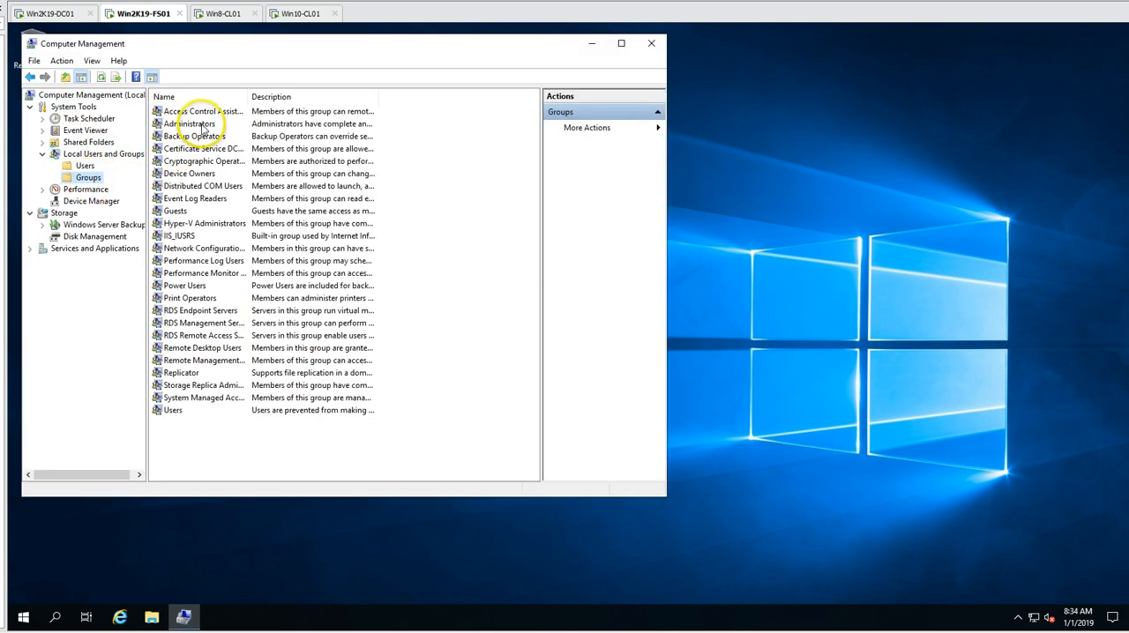
# - Try to add the domain user FSAdmin to the local Administrators group, discard the attempt and close Computer Management
pyautogui.doubleClick(196, 125)
pyautogui.click(252, 371)
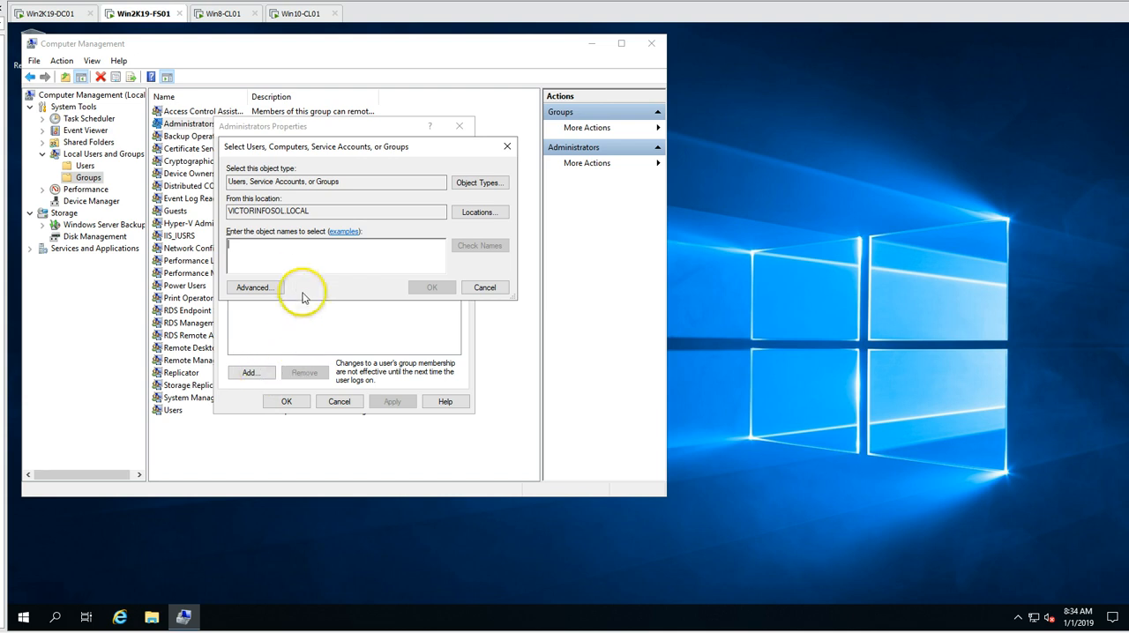
pyautogui.write('FSAdmin')
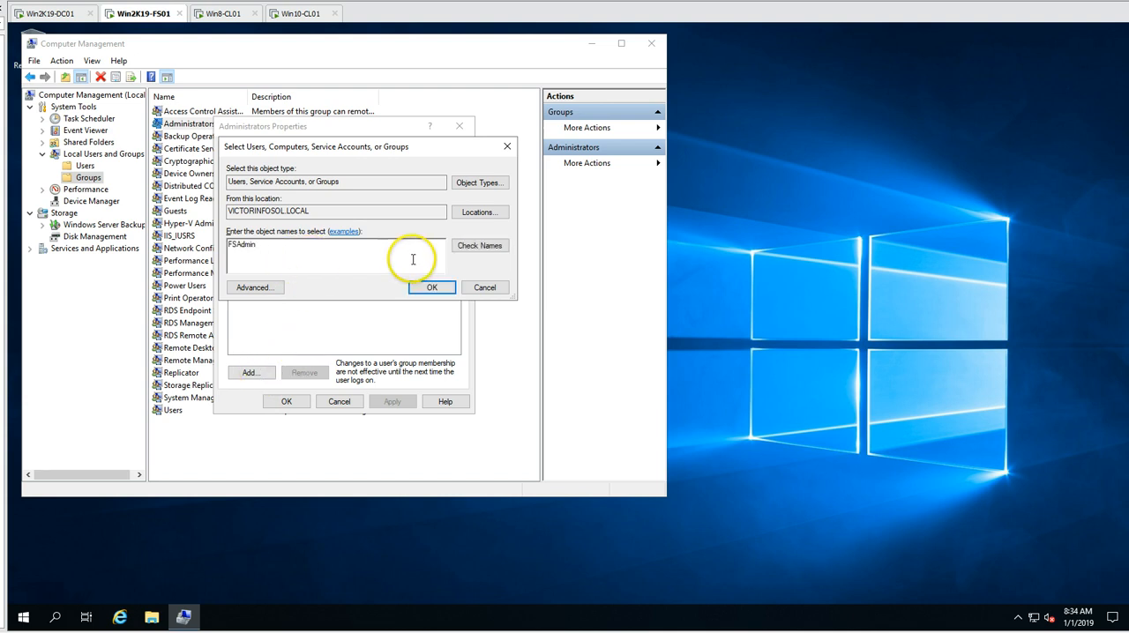
pyautogui.click(476, 245)
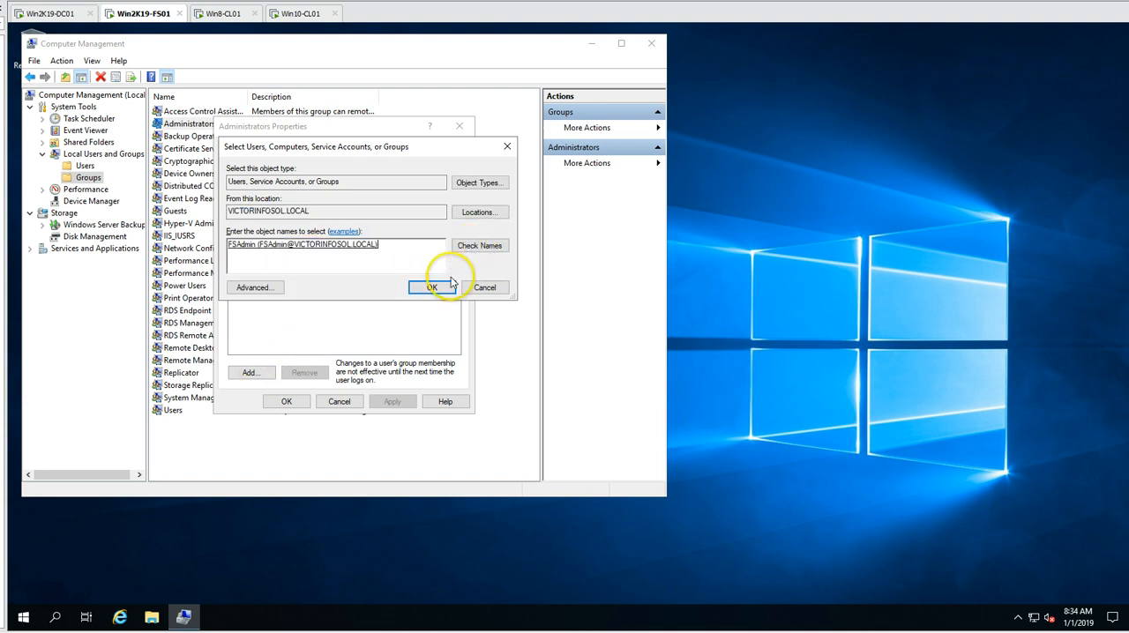
pyautogui.click(432, 287)
pyautogui.click(395, 401)
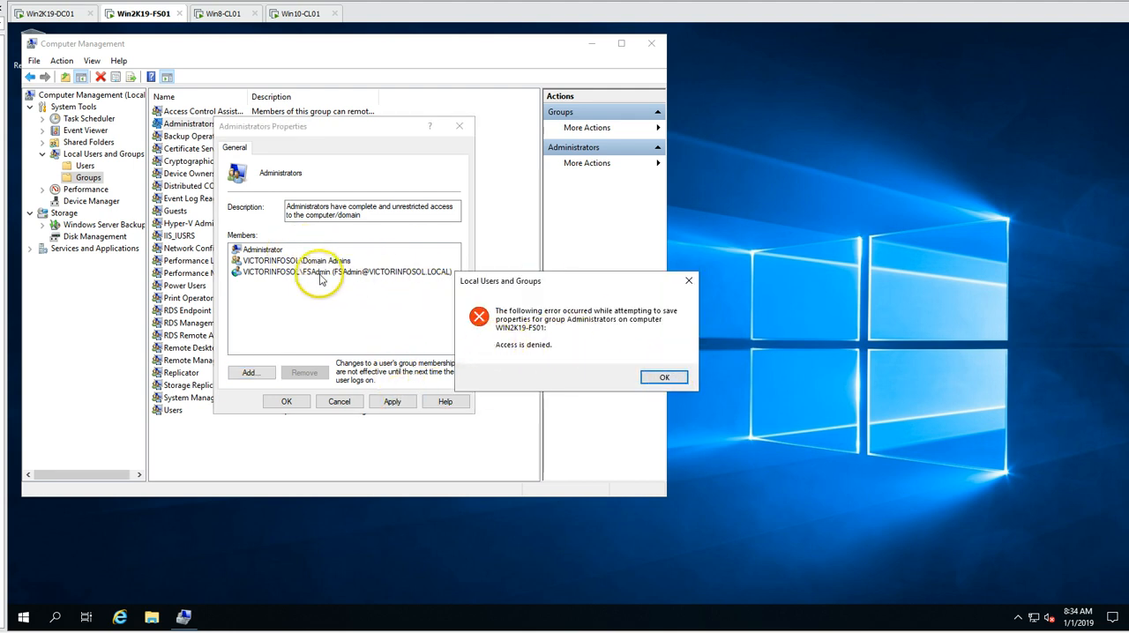
pyautogui.click(22, 617)
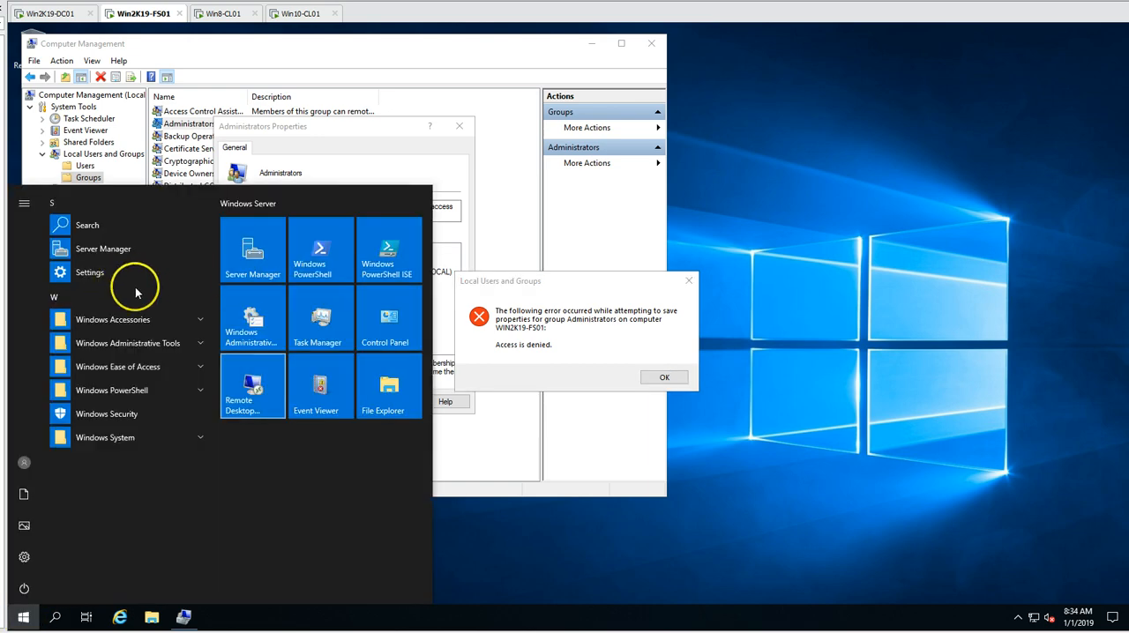
pyautogui.click(524, 285)
pyautogui.click(664, 377)
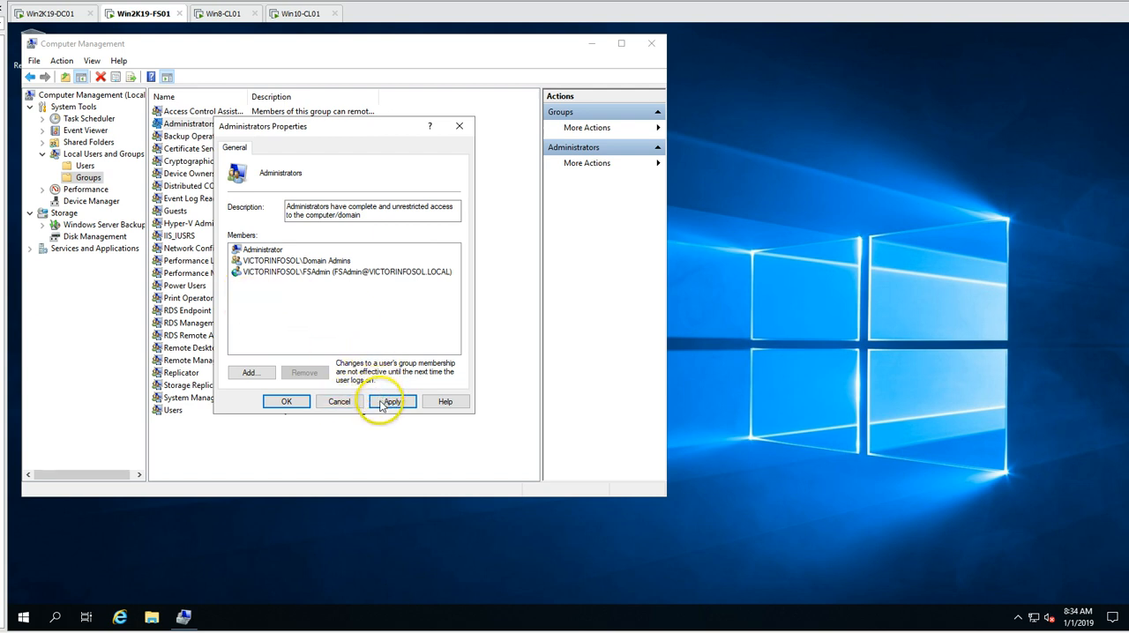
pyautogui.click(339, 402)
pyautogui.click(652, 42)
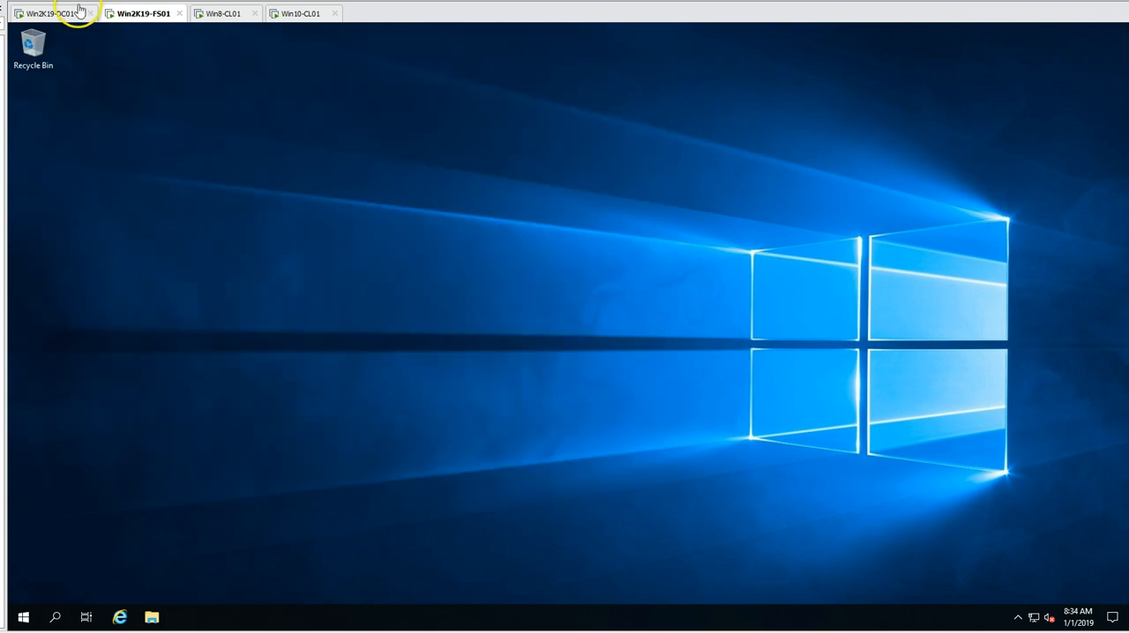
# - Start Windows PowerShell with elevated rights, authorising it with the domain Administrator account and its password
pyautogui.click(15, 616)
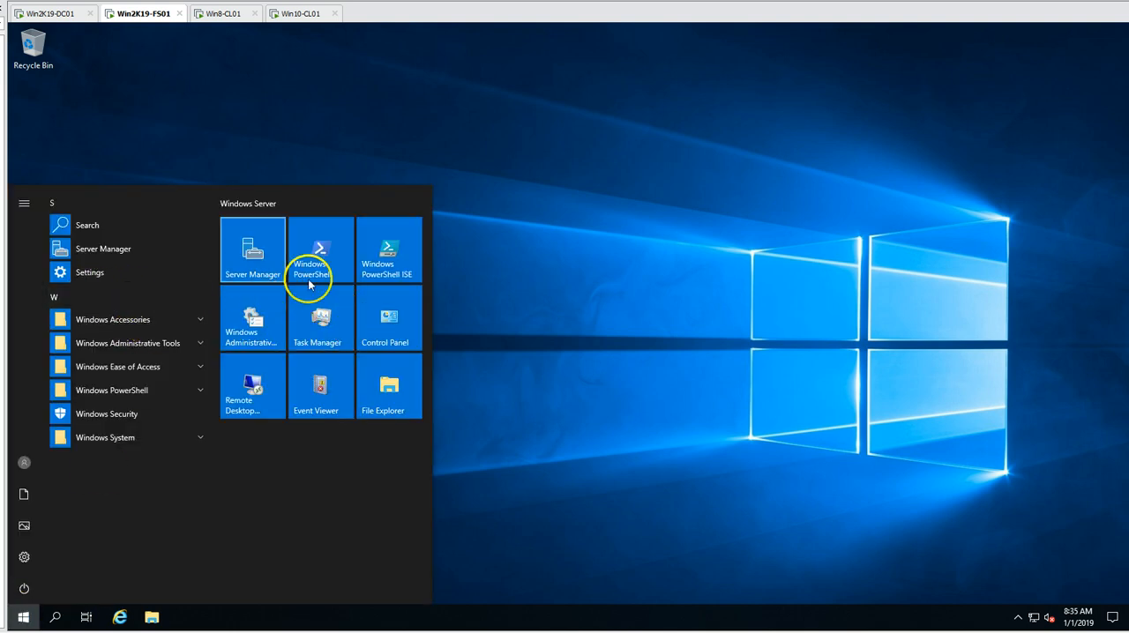
pyautogui.press('Escape')
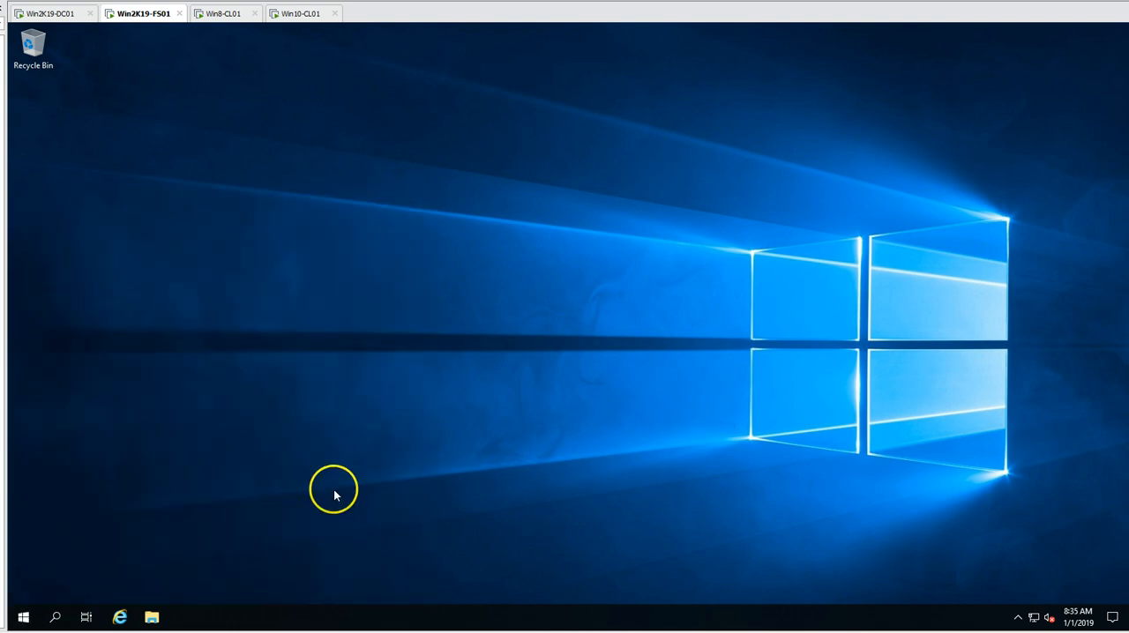
pyautogui.rightClick(27, 612)
pyautogui.click(110, 432)
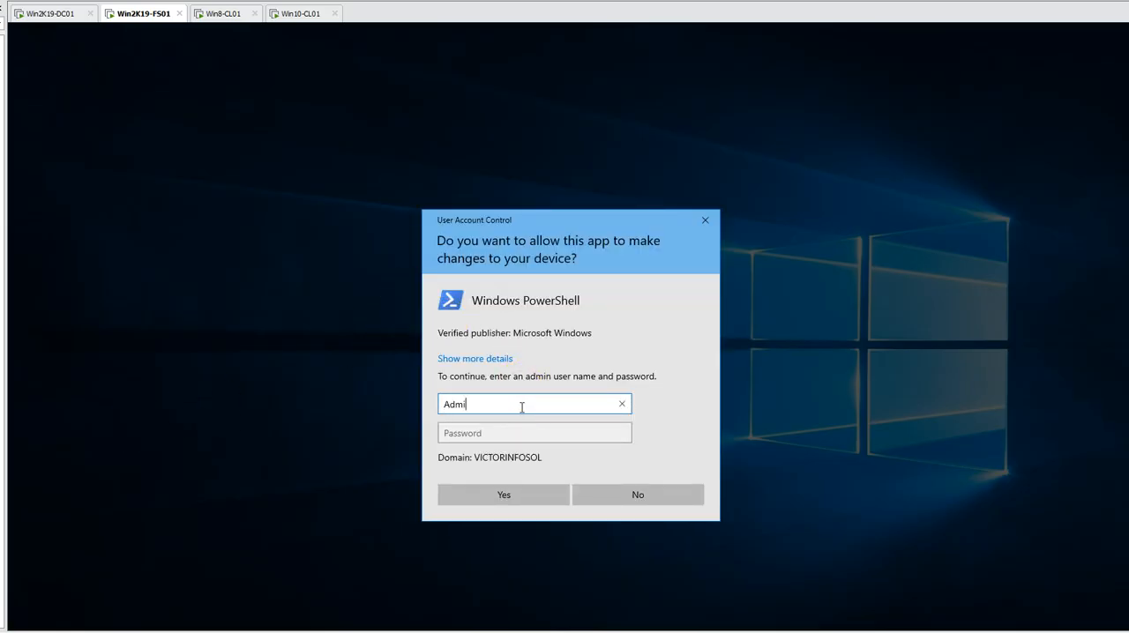
pyautogui.write('Administrator')
pyautogui.press('Tab')
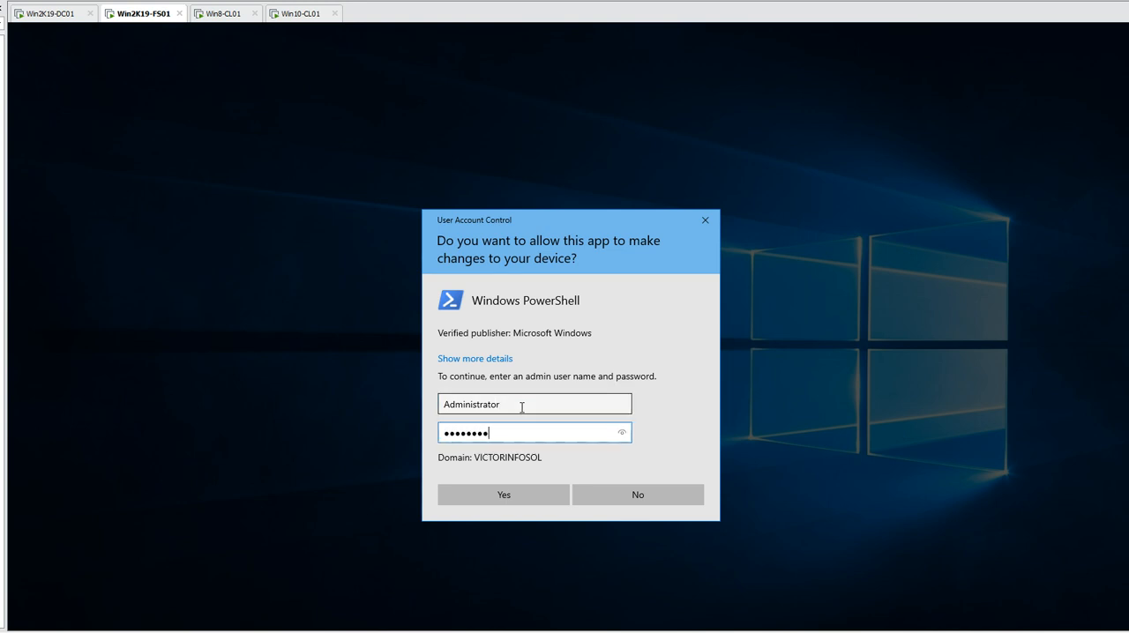
pyautogui.press('Return')
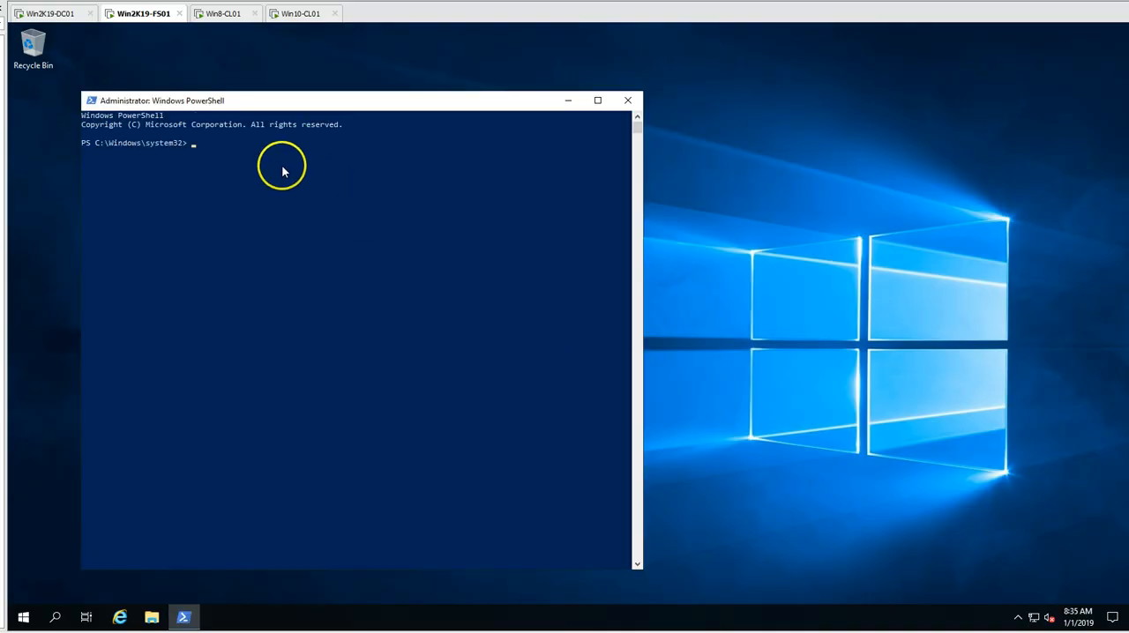
# - Launch Computer Management from the elevated PowerShell with compmgmt and show the local groups
pyautogui.click(245, 163)
pyautogui.write('compmgmt')
pyautogui.press('Return')
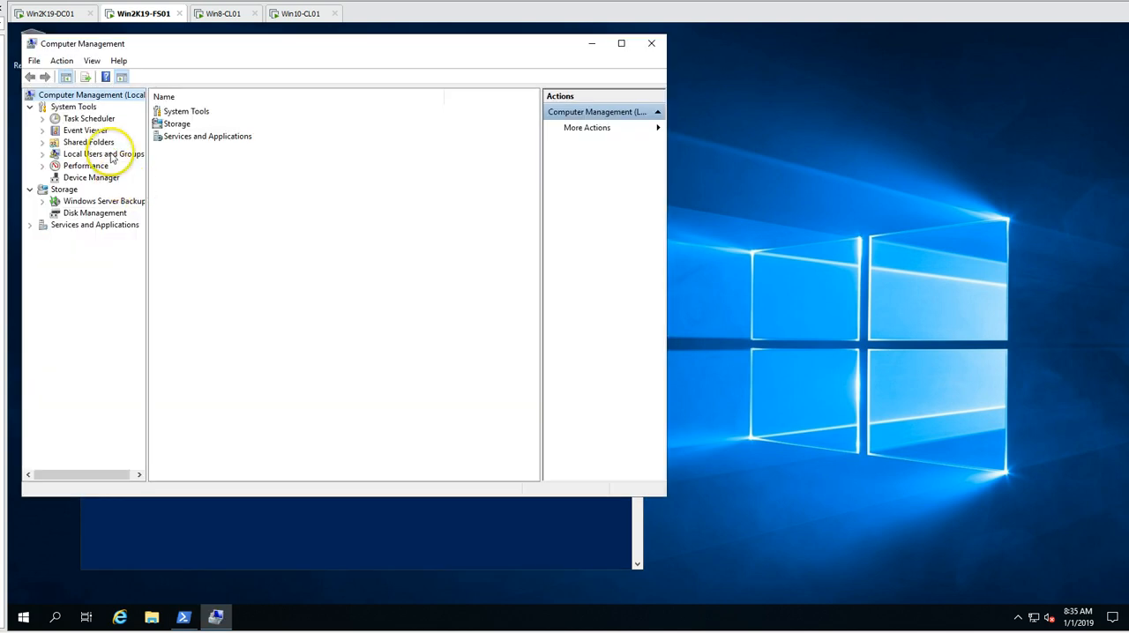
pyautogui.doubleClick(103, 153)
pyautogui.click(89, 178)
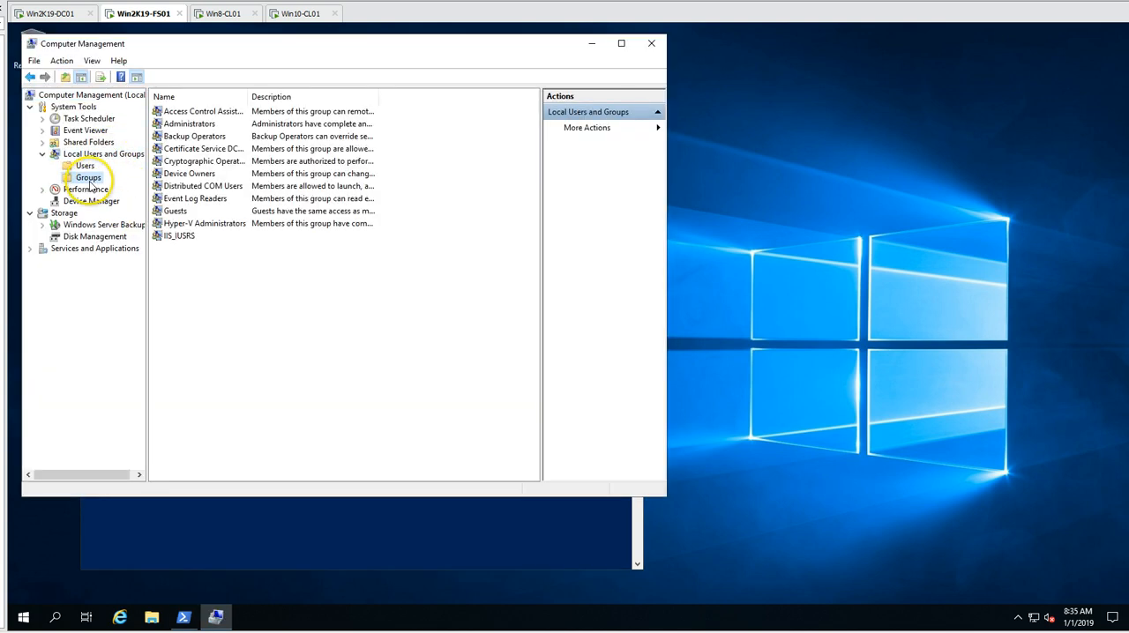
# - Add the domain user FSAdmin to the local Administrators group and save the membership
pyautogui.doubleClick(187, 123)
pyautogui.click(261, 367)
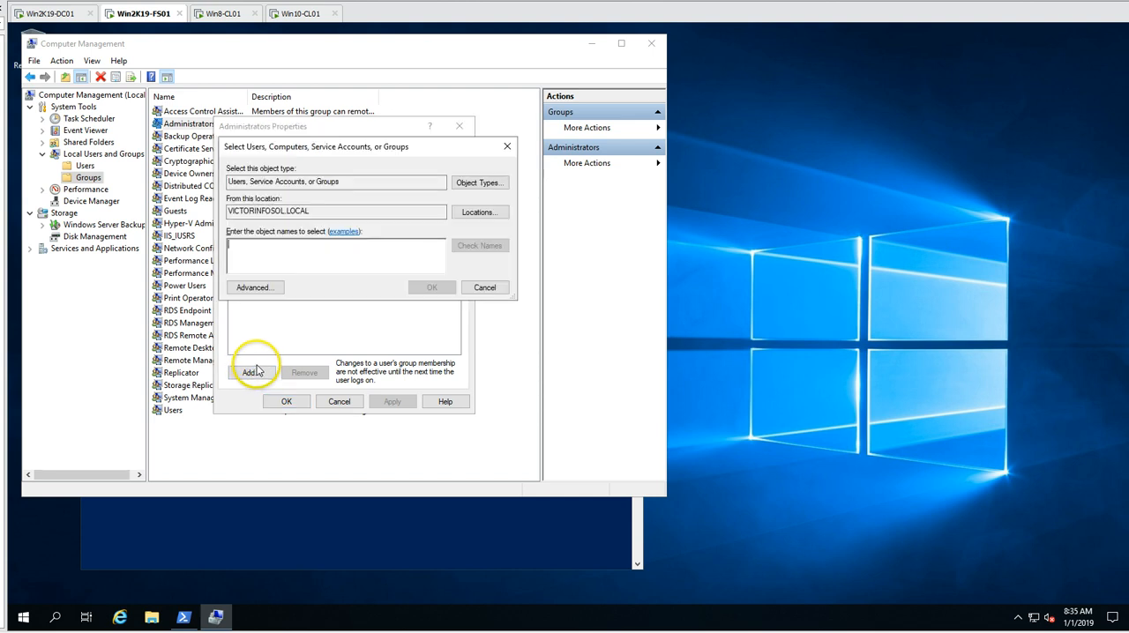
pyautogui.write('F')
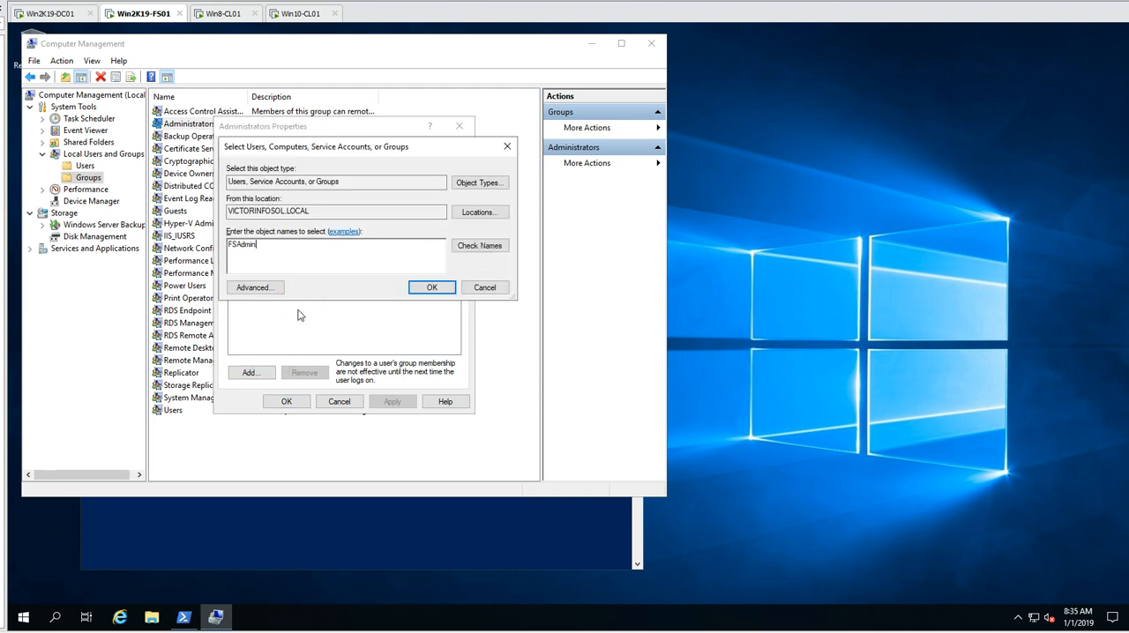
pyautogui.write('SAdmin')
pyautogui.press('Return')
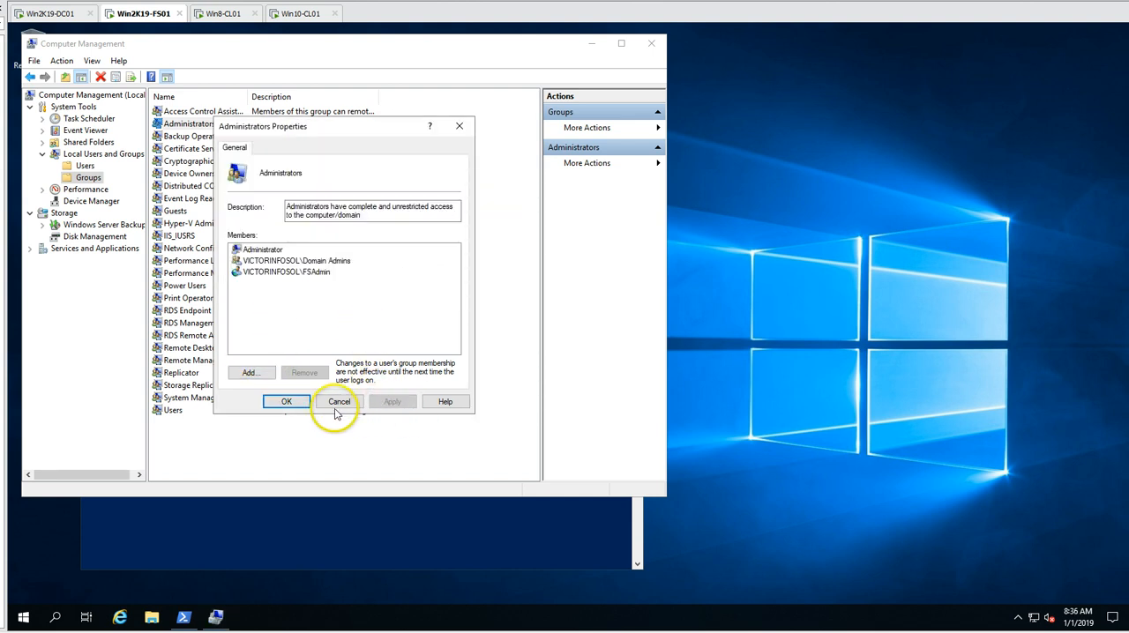
pyautogui.click(287, 401)
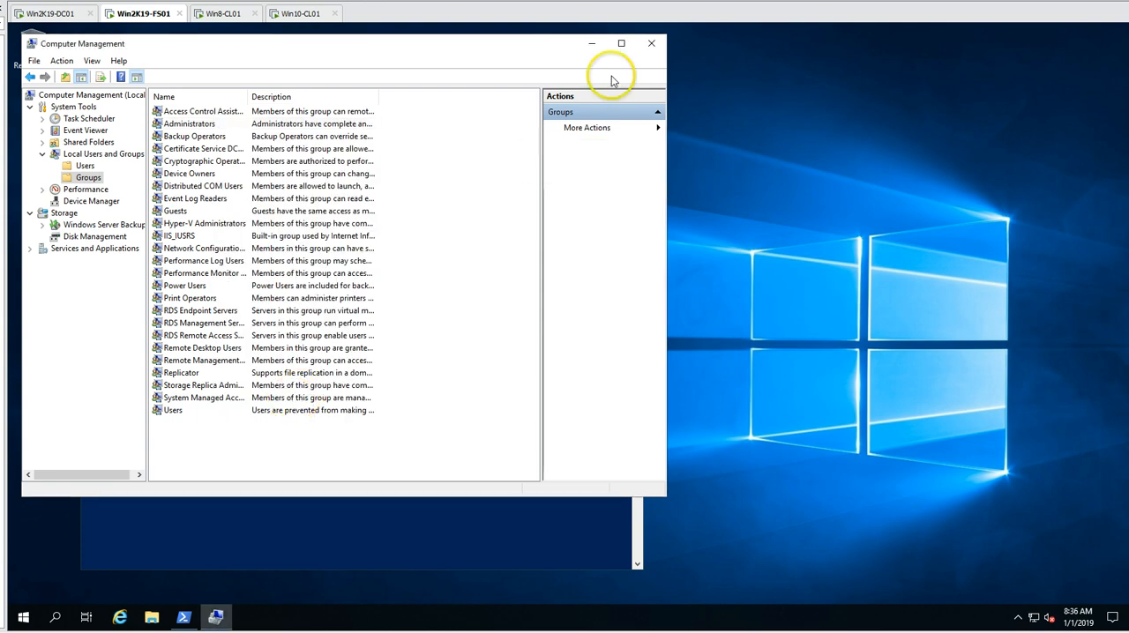
# - Close Computer Management and PowerShell, and sign FSAdmin out of Win2K19-FS01
pyautogui.click(652, 43)
pyautogui.click(485, 370)
pyautogui.click(627, 100)
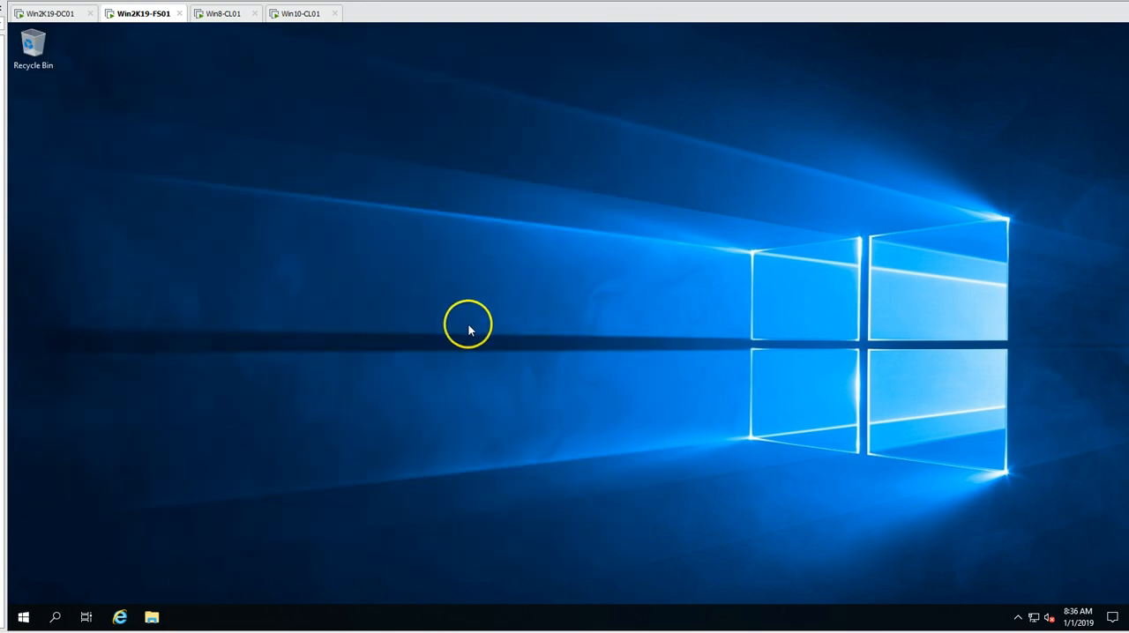
pyautogui.click(27, 617)
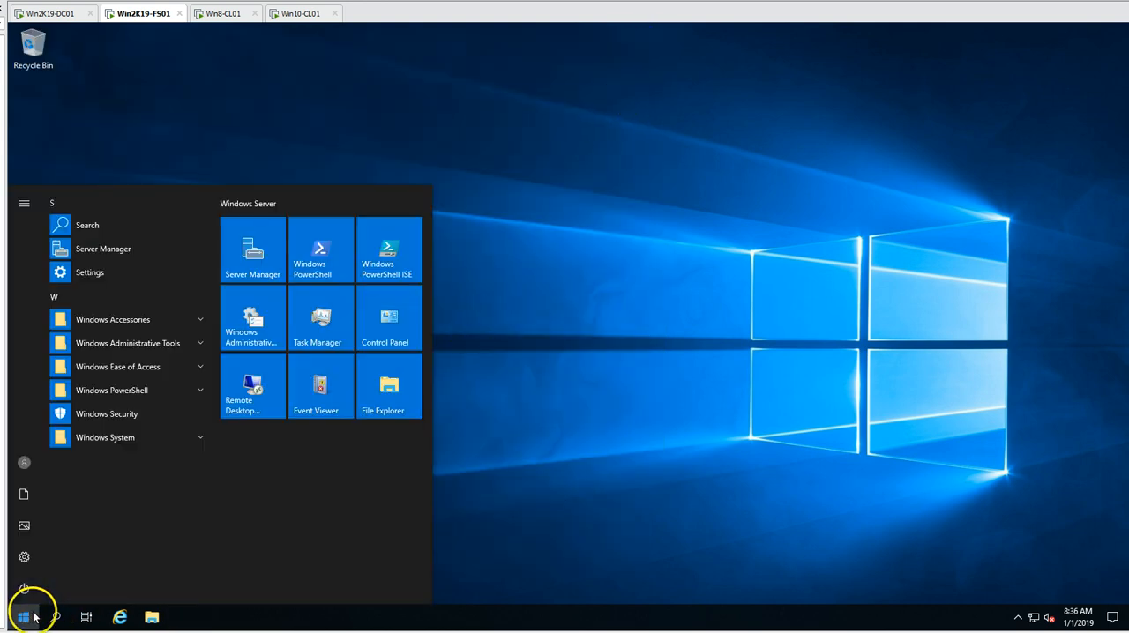
pyautogui.click(24, 462)
pyautogui.click(36, 427)
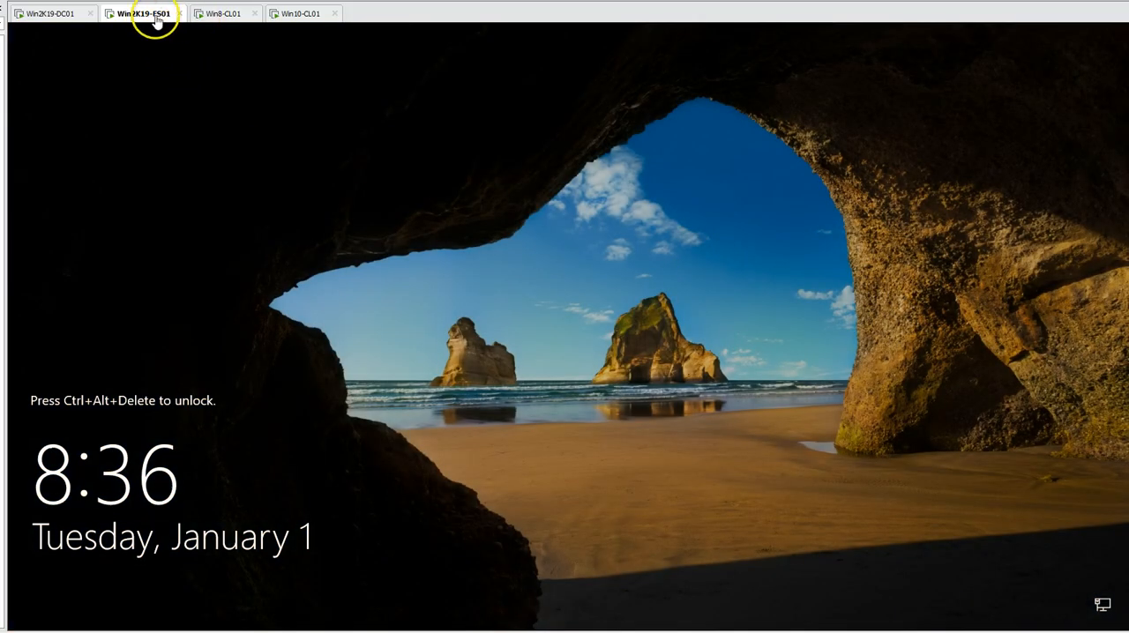
# - Sign back in to Win2K19-FS01 as FSAdmin with the account password
pyautogui.rightClick(154, 22)
pyautogui.click(176, 86)
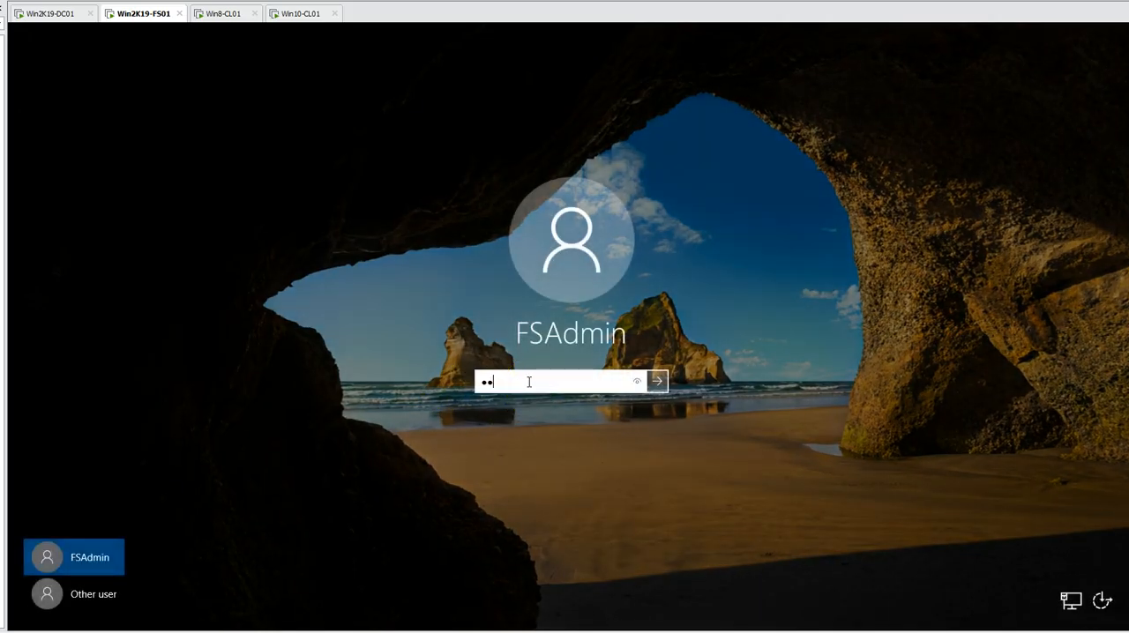
pyautogui.press('Return')
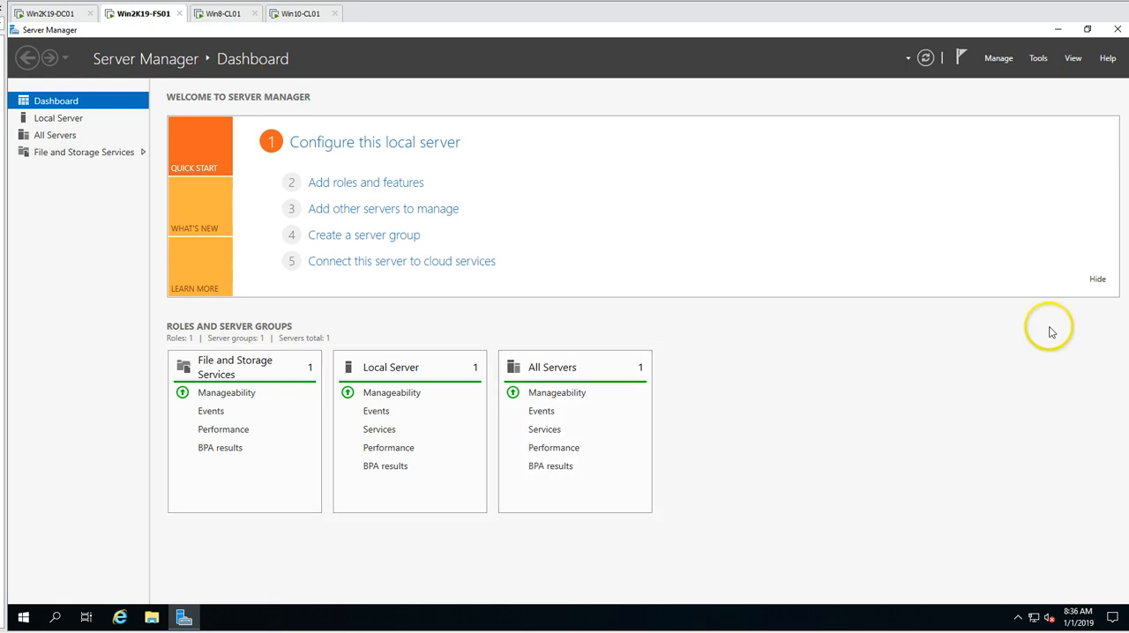
# - Hide the Server Manager welcome tile and start the Add Roles and Features Wizard from the Local Server page
pyautogui.click(1098, 280)
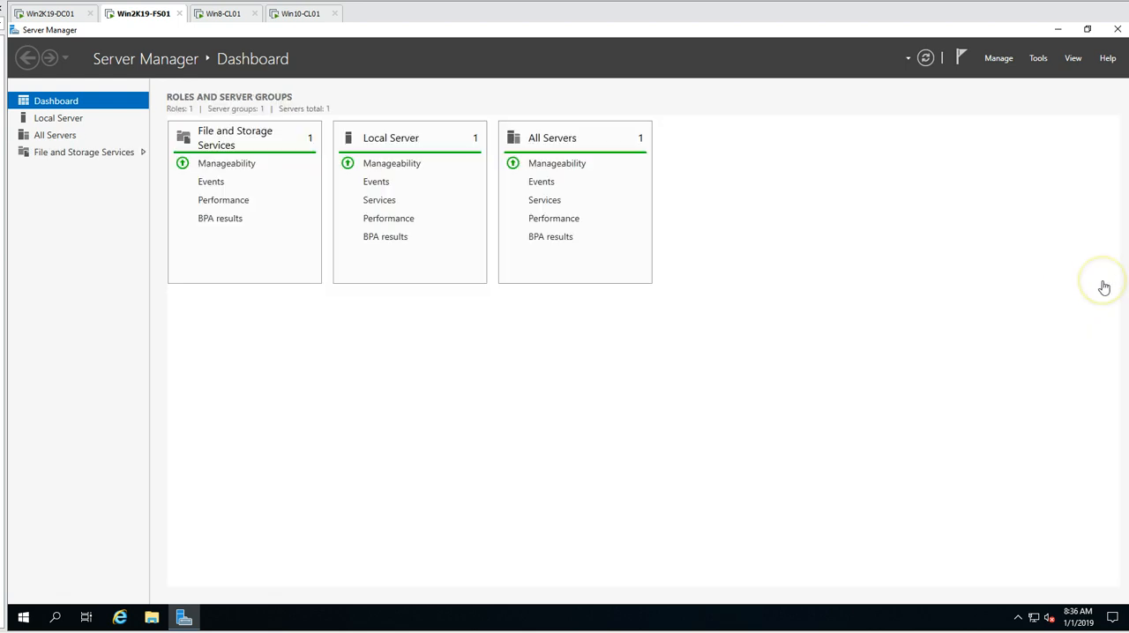
pyautogui.click(69, 118)
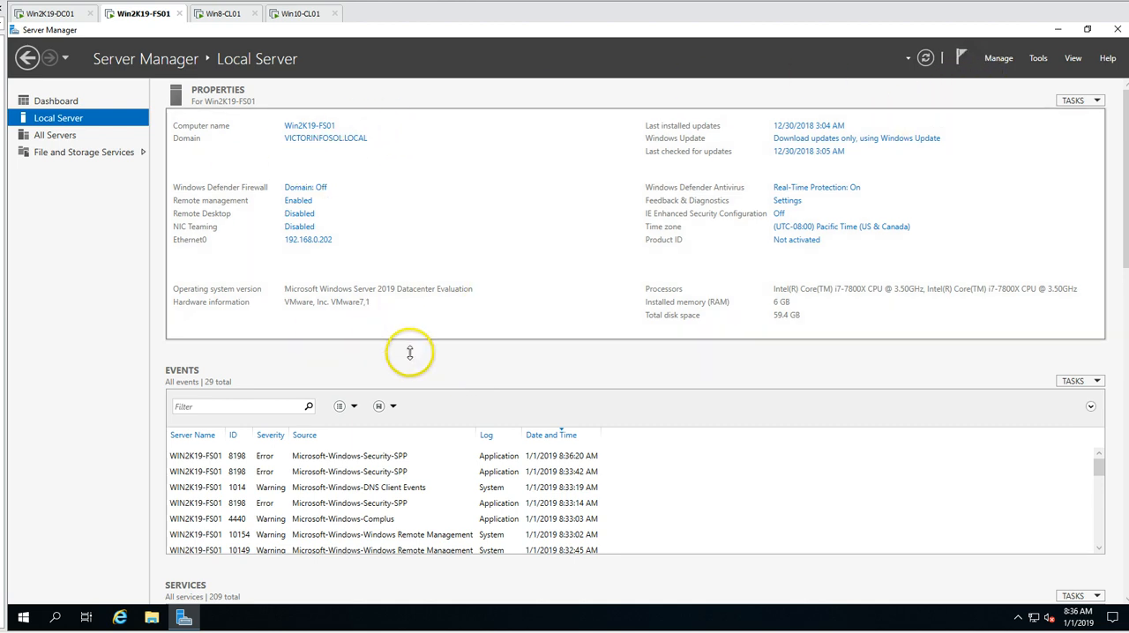
pyautogui.click(999, 60)
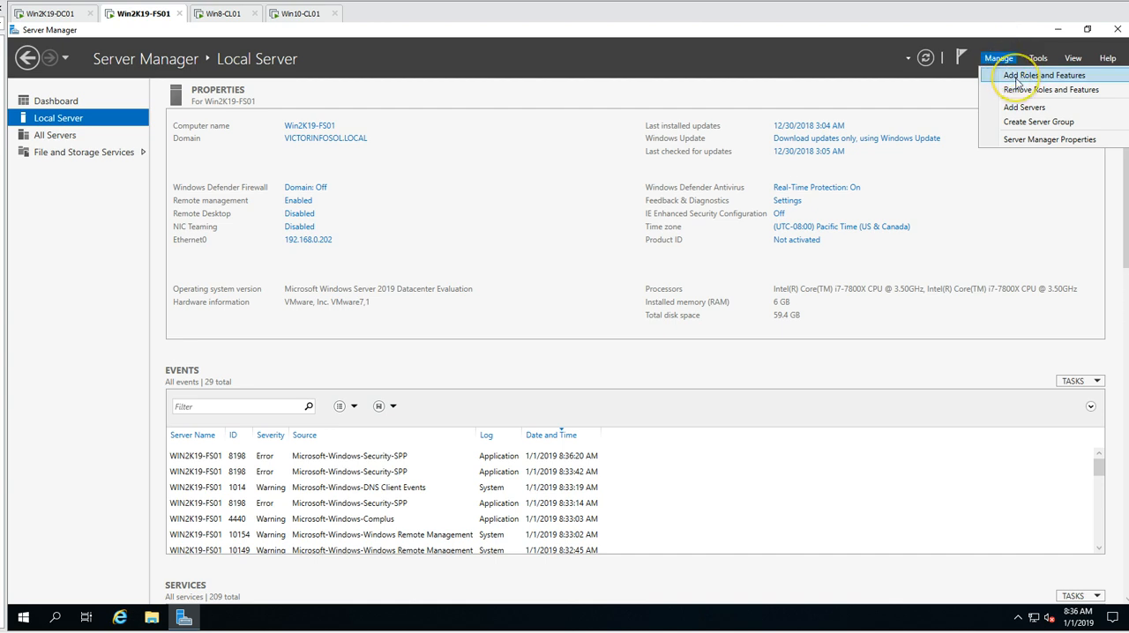
pyautogui.click(1017, 81)
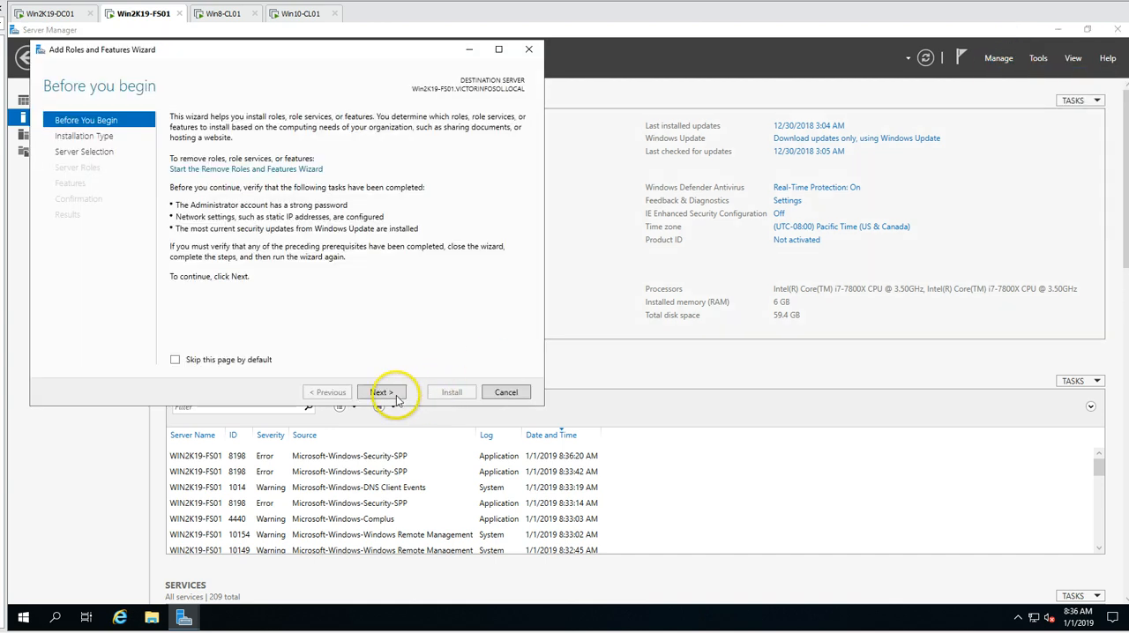
# - Choose a role-based or feature-based installation with Win2K19-FS01 from the server pool as the destination server
pyautogui.click(393, 393)
pyautogui.moveTo(330, 49); pyautogui.dragTo(425, 94)
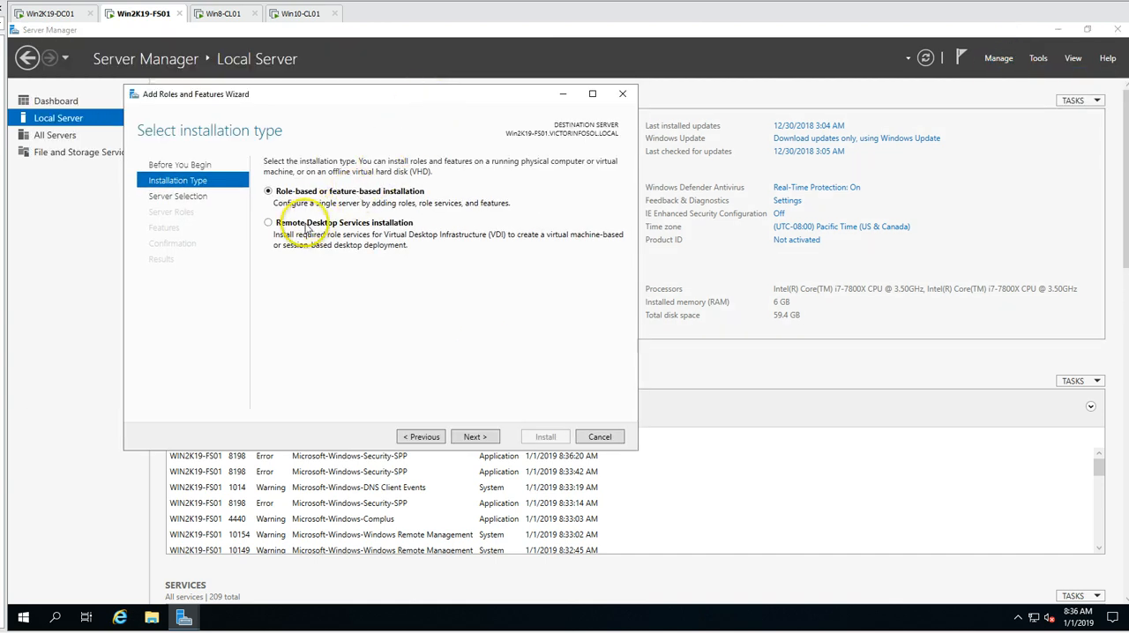
pyautogui.click(476, 440)
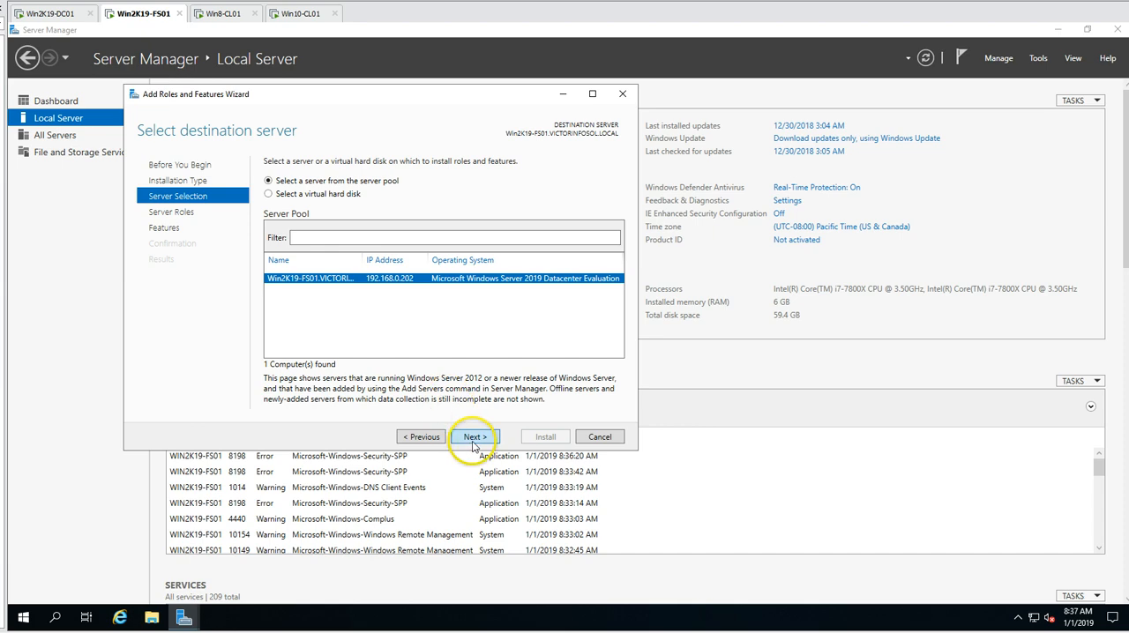
pyautogui.click(475, 438)
# - Maximize the wizard and select the File Server role service within File and iSCSI Services
pyautogui.click(271, 297)
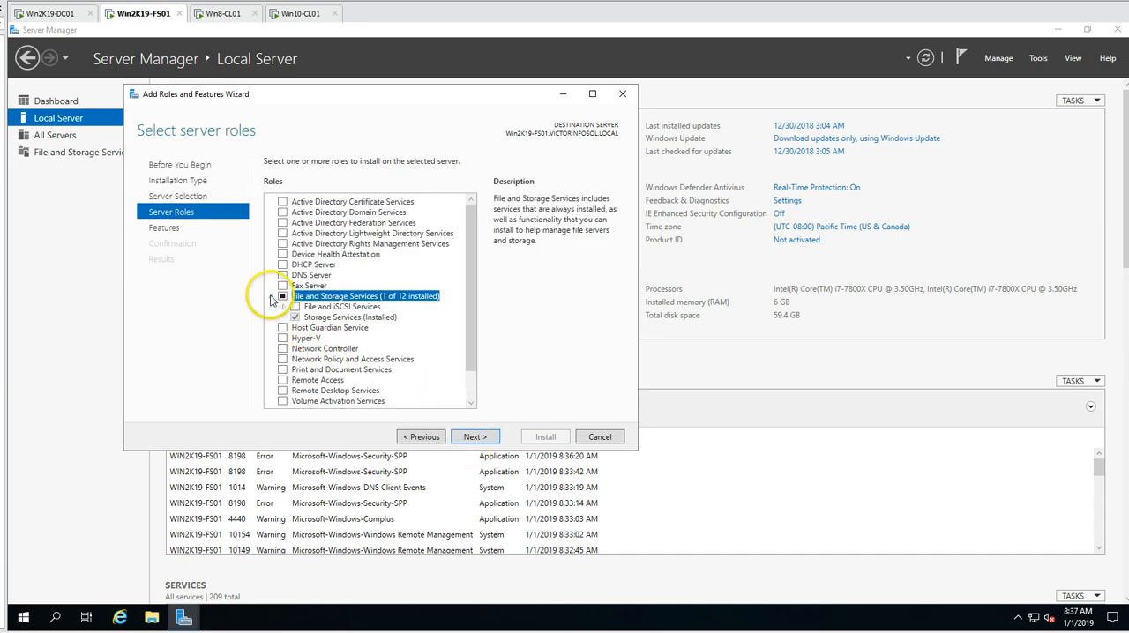
pyautogui.click(592, 94)
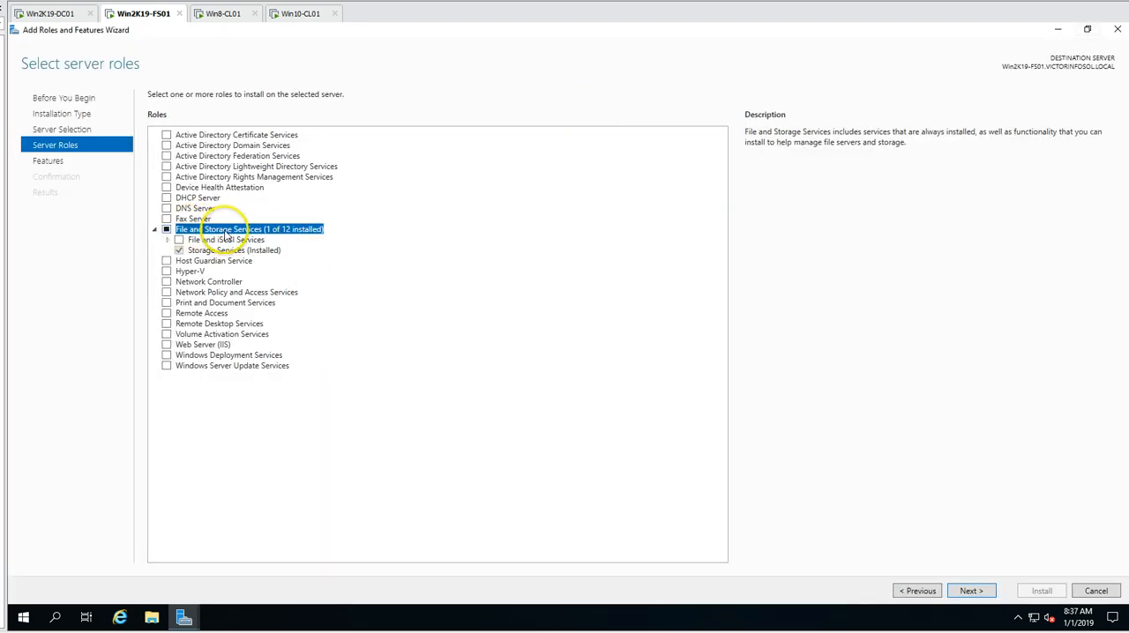
pyautogui.click(168, 240)
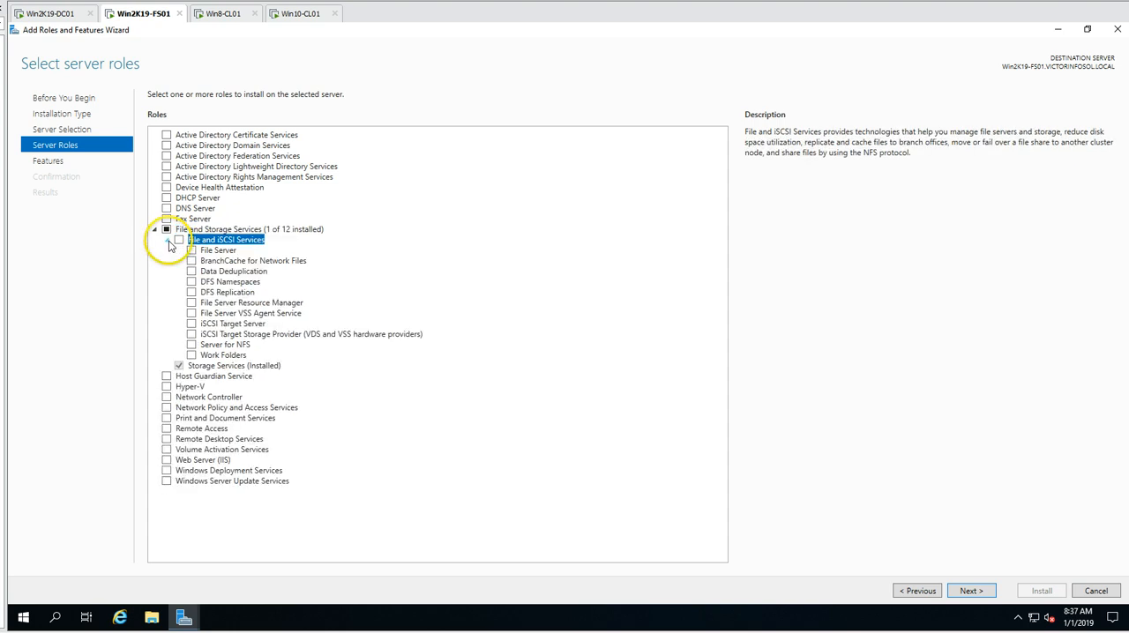
pyautogui.click(192, 251)
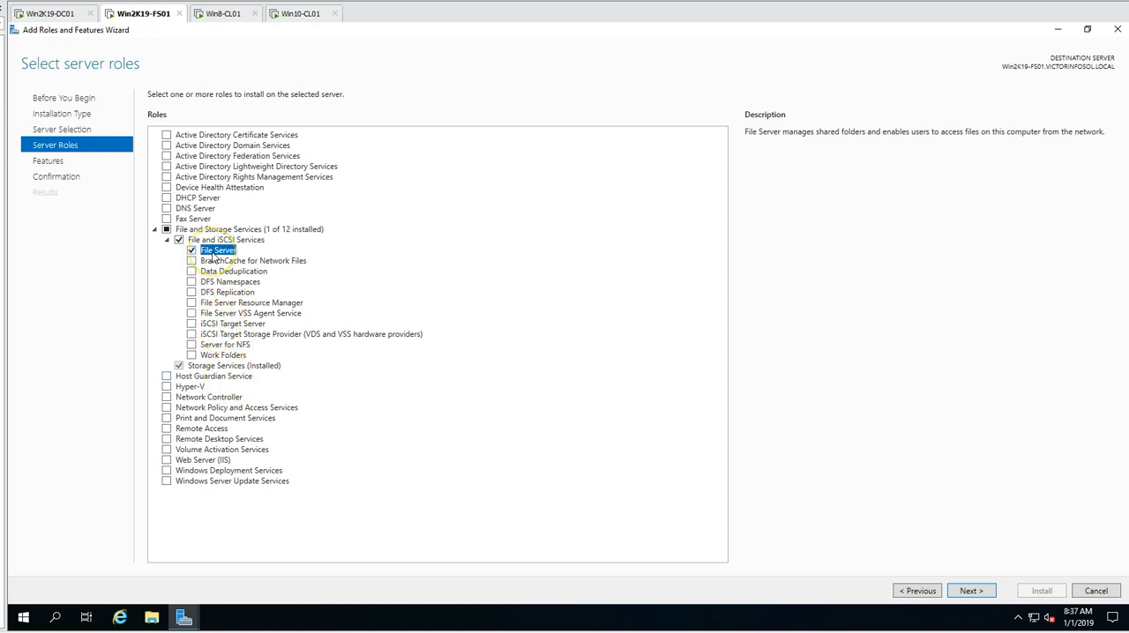
# - Restore the wizard to a smaller window and show the File and Storage Services page behind it
pyautogui.doubleClick(748, 36)
pyautogui.moveTo(266, 95); pyautogui.dragTo(536, 183)
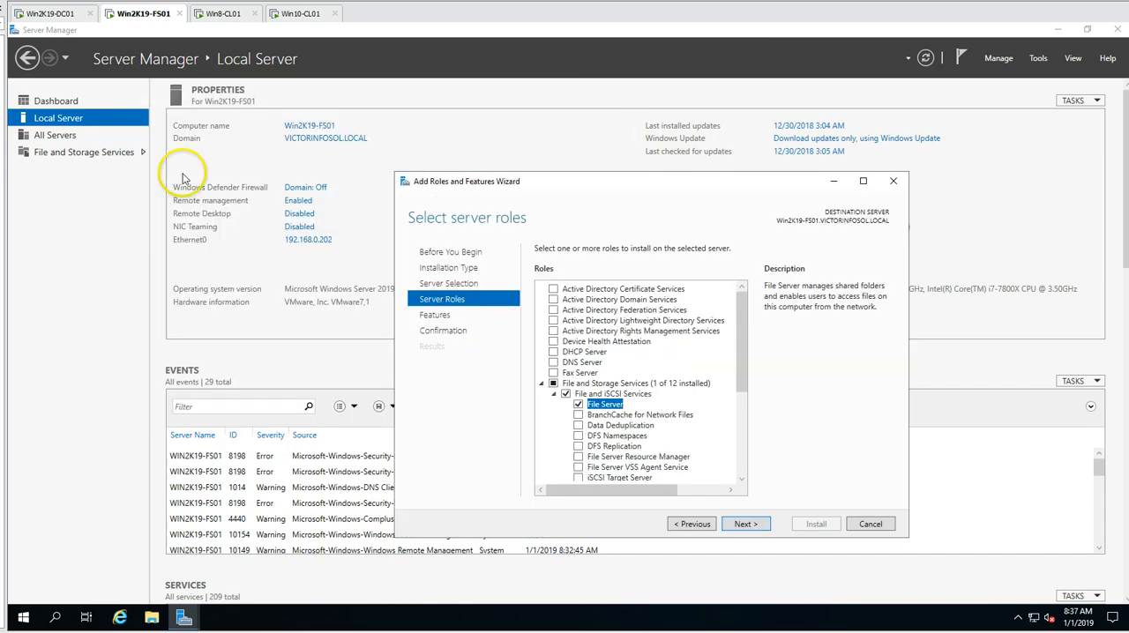
pyautogui.click(92, 160)
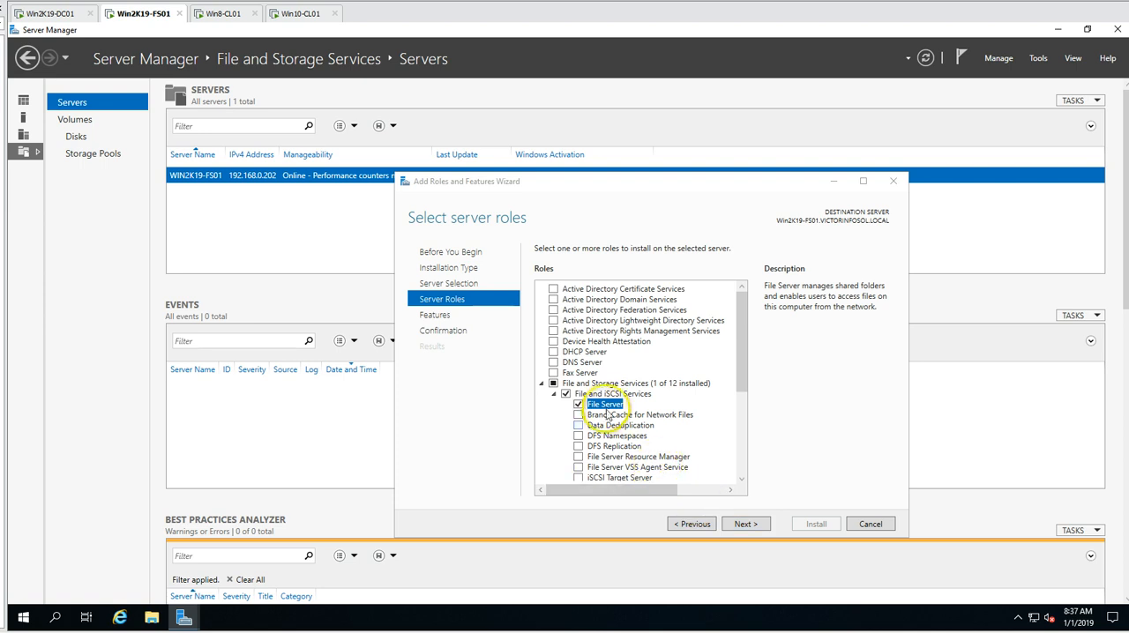
# - Install the File Server role service without additional features and close the wizard once the installation finishes
pyautogui.click(747, 524)
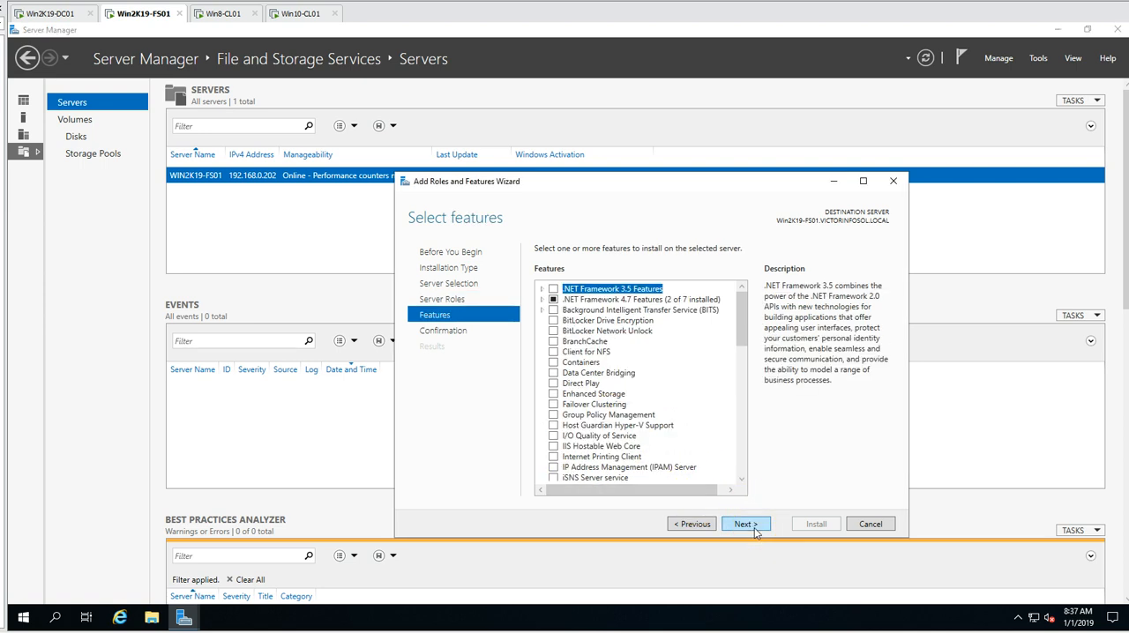
pyautogui.click(746, 524)
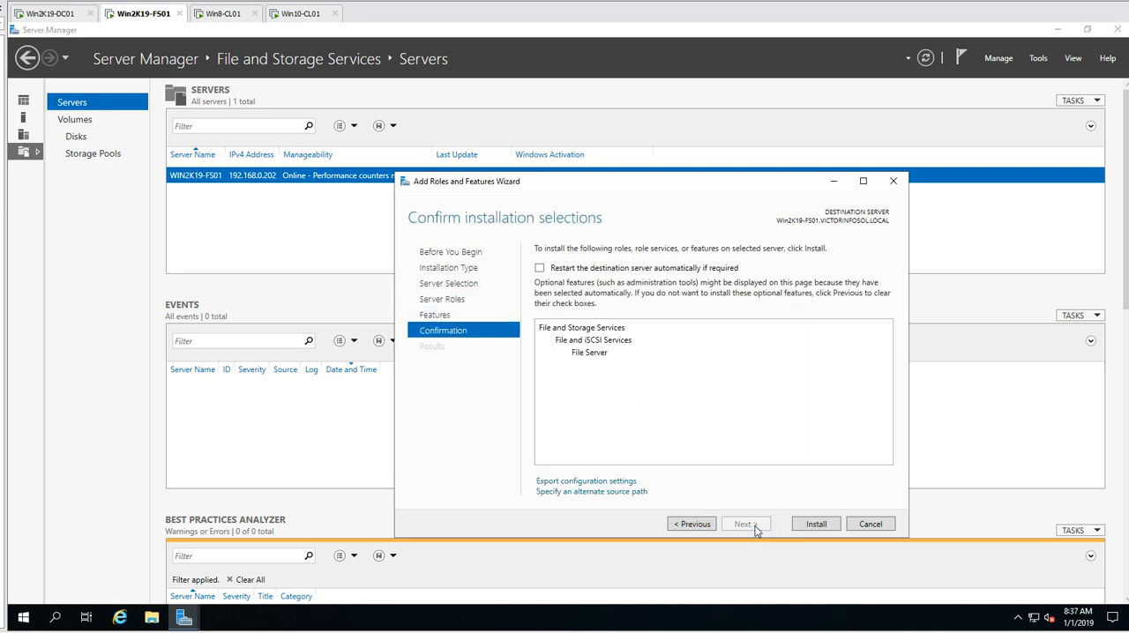
pyautogui.click(815, 525)
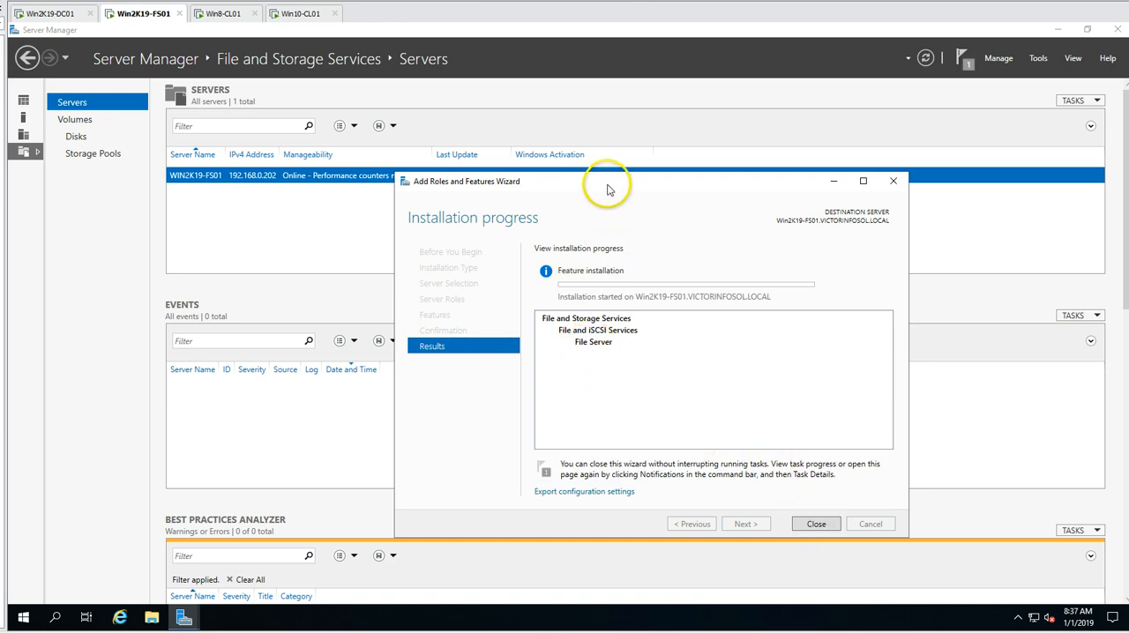
pyautogui.moveTo(609, 185); pyautogui.dragTo(372, 155)
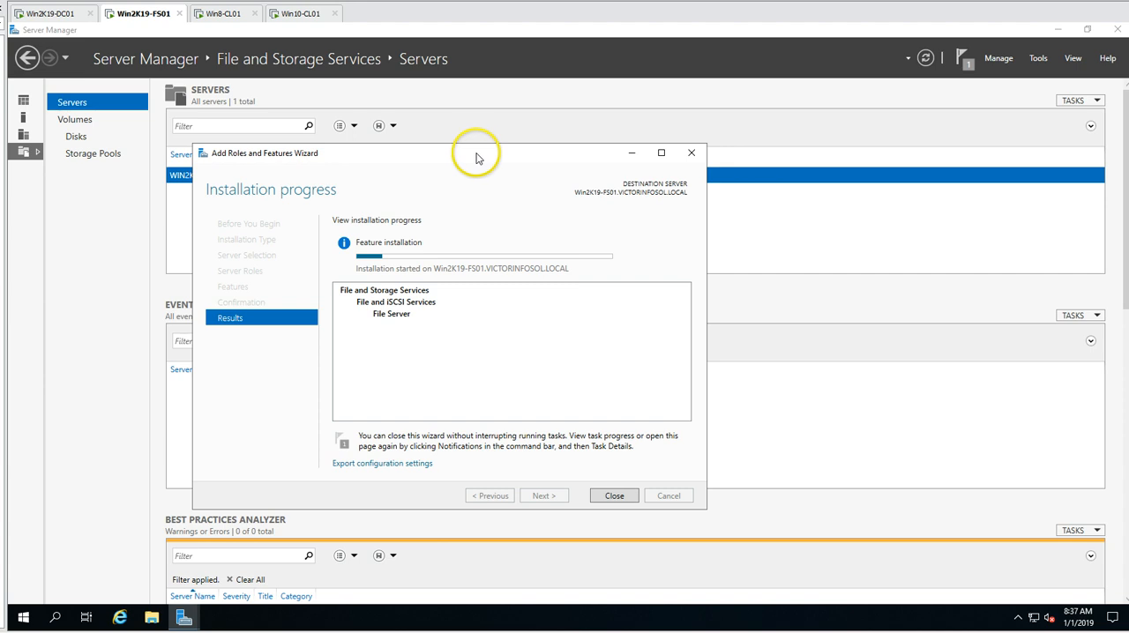
pyautogui.moveTo(476, 157); pyautogui.dragTo(523, 153)
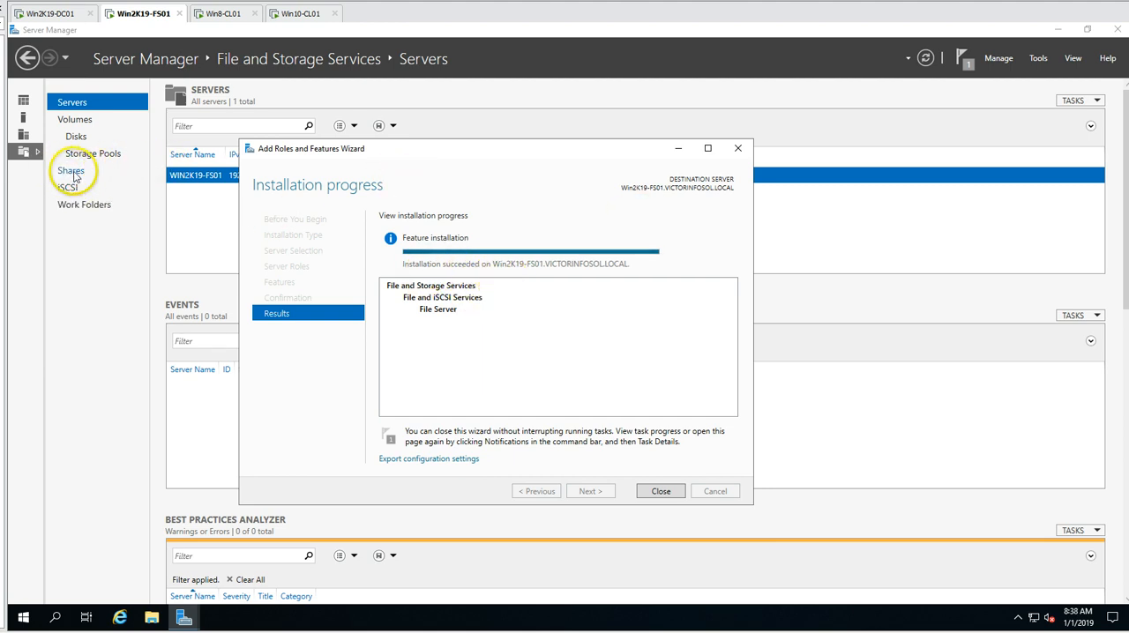
pyautogui.click(660, 491)
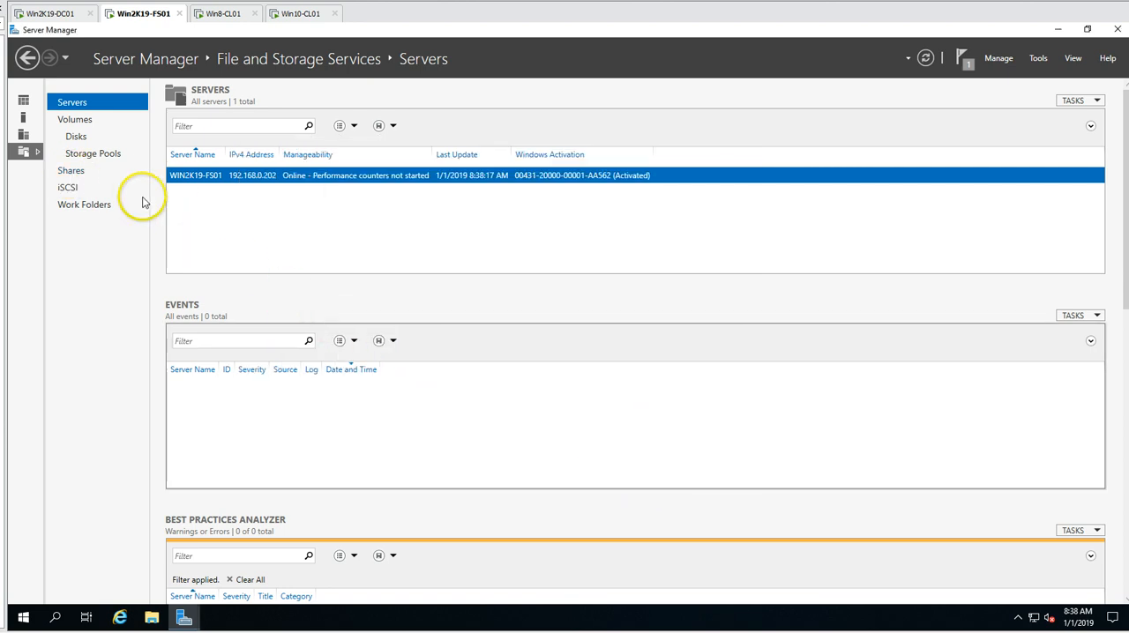
# - Show the Shares page of File and Storage Services and view the server's drives under This PC in File Explorer
pyautogui.click(76, 171)
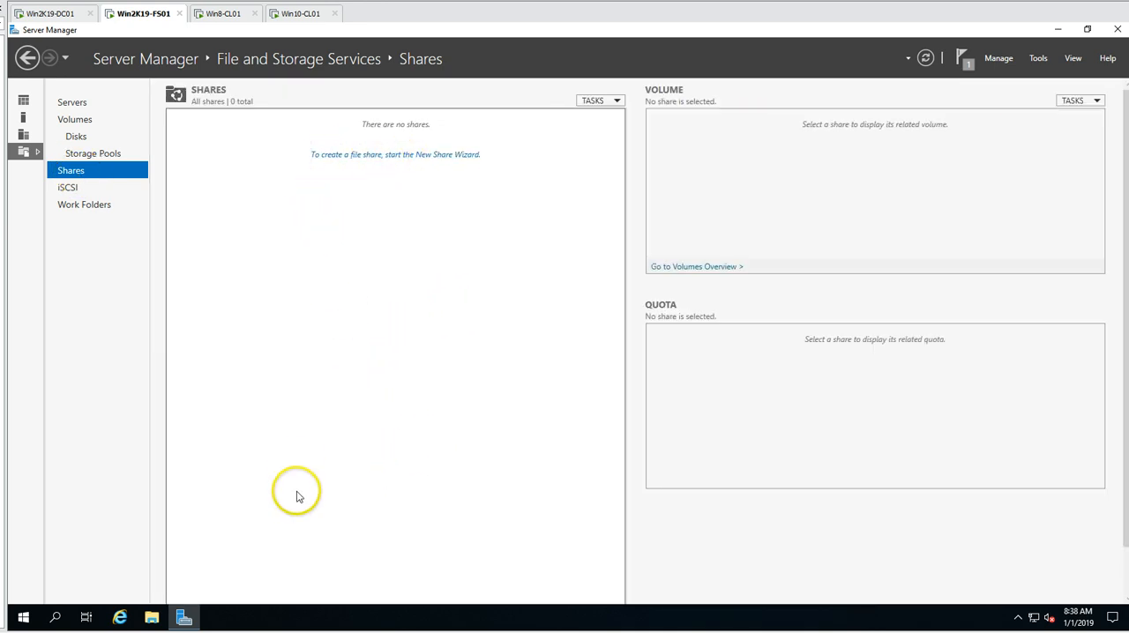
pyautogui.click(149, 622)
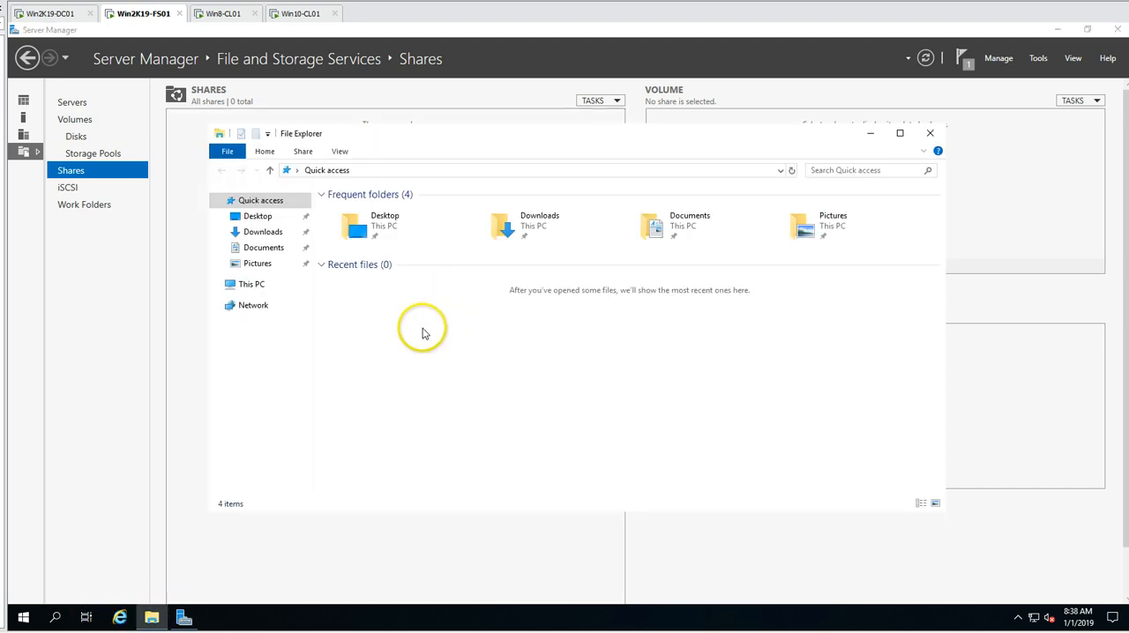
pyautogui.click(251, 284)
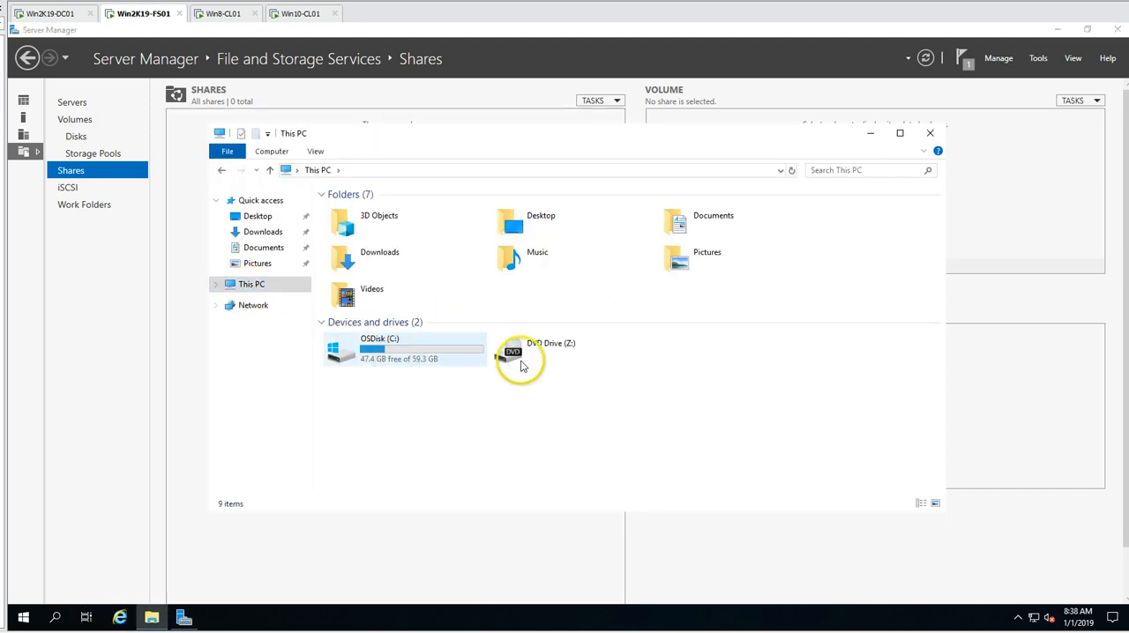
pyautogui.moveTo(673, 137); pyautogui.dragTo(554, 95)
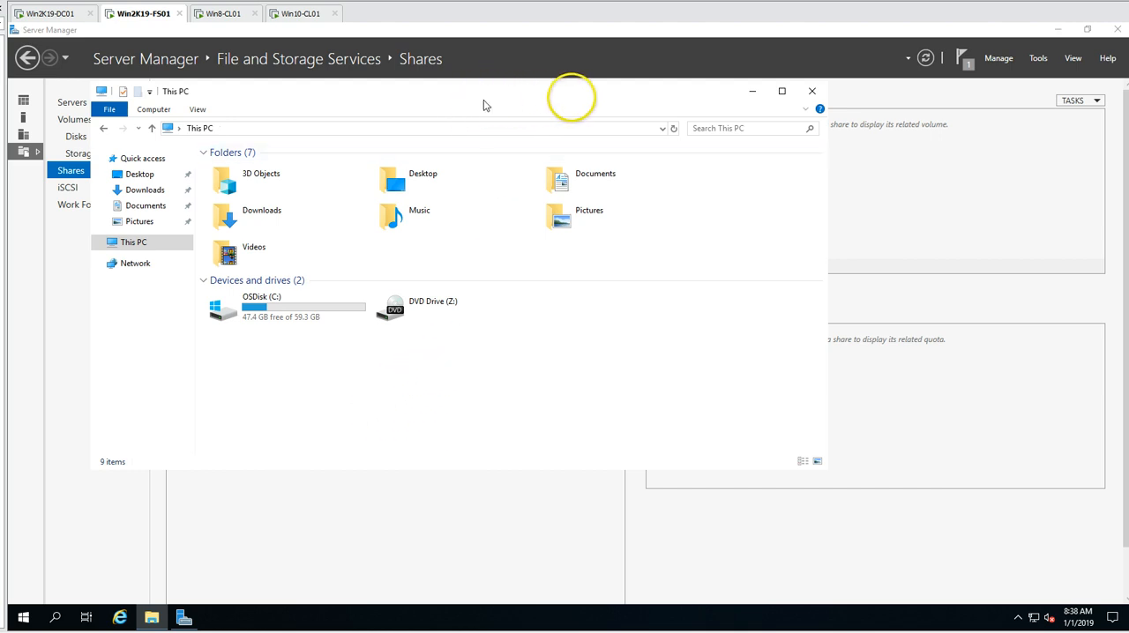
pyautogui.moveTo(568, 96); pyautogui.dragTo(687, 93)
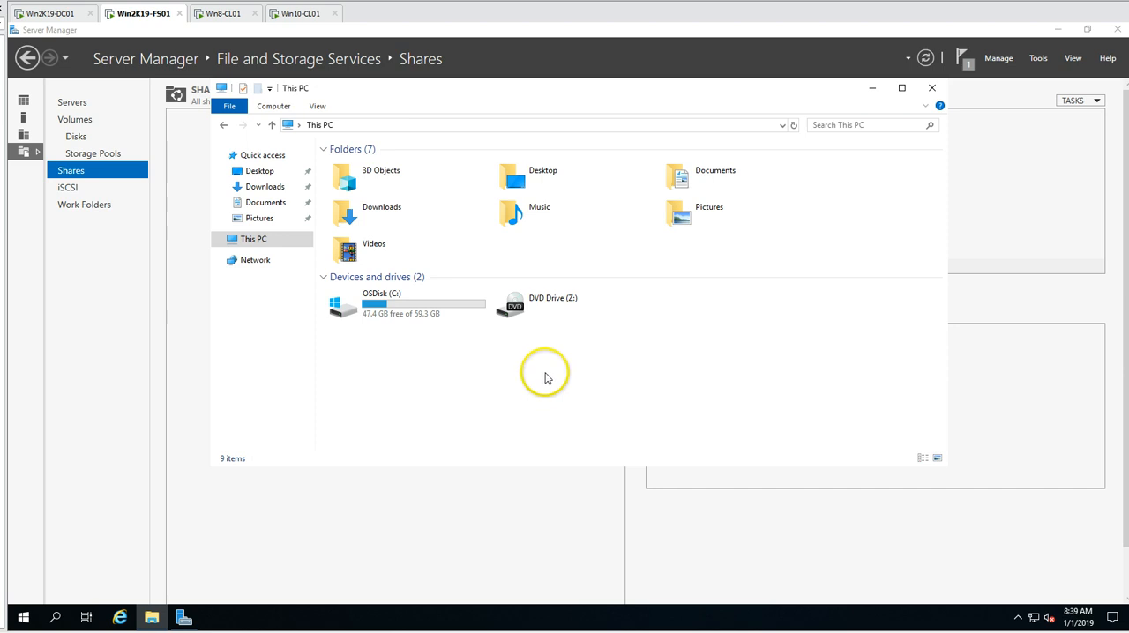
# - Open Disk Management and bring Disk 1 online
pyautogui.rightClick(25, 618)
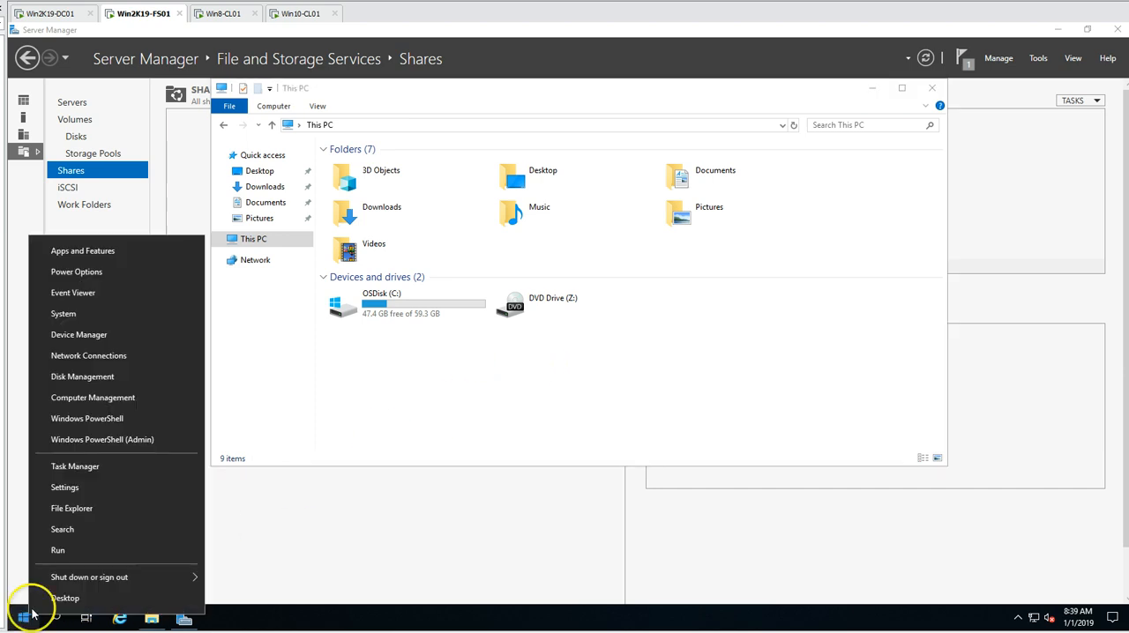
pyautogui.click(108, 383)
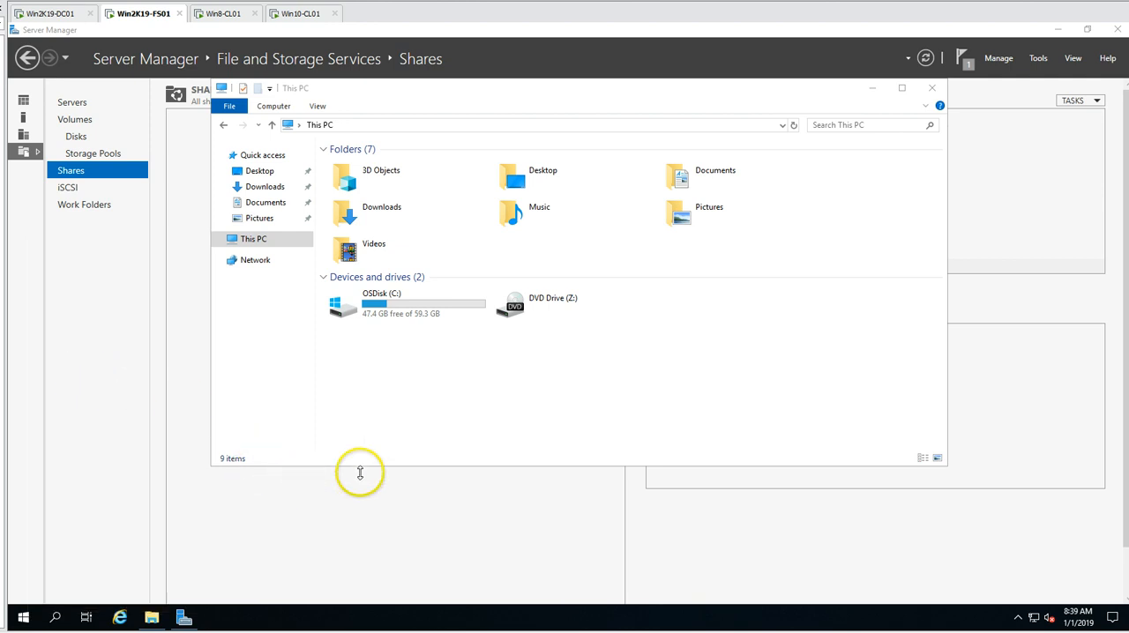
pyautogui.click(544, 95)
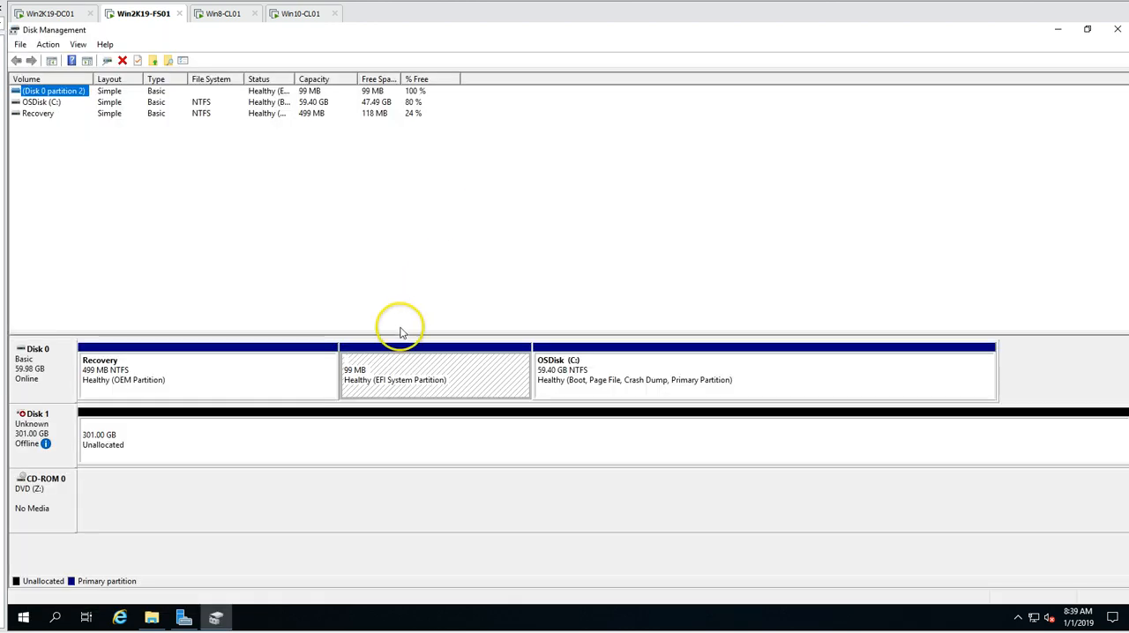
pyautogui.rightClick(63, 428)
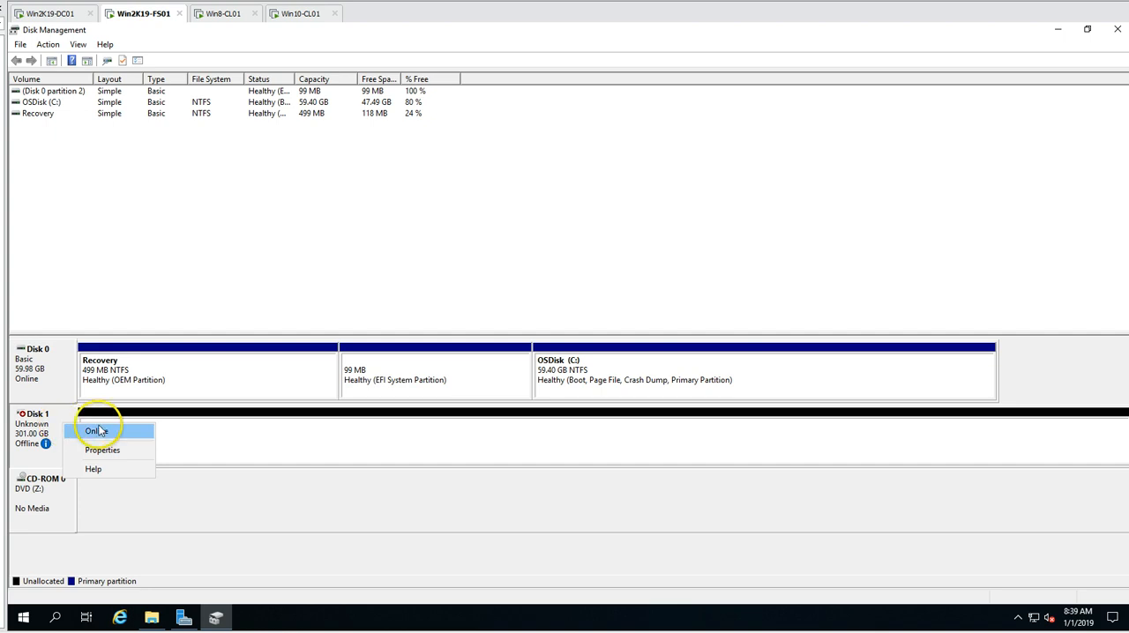
pyautogui.click(259, 515)
pyautogui.rightClick(69, 424)
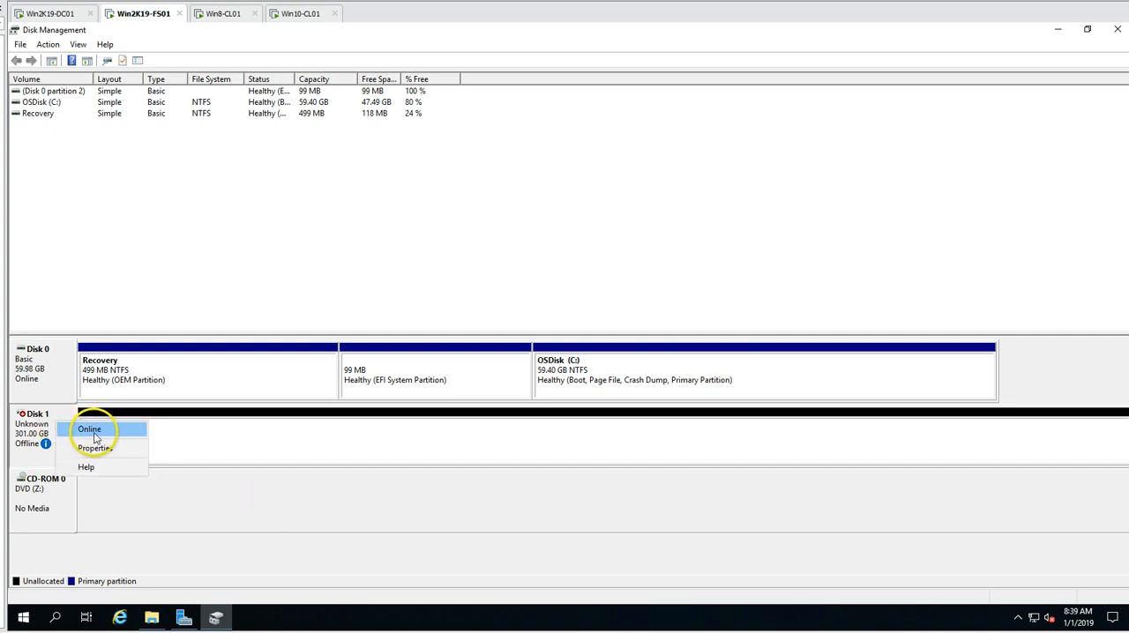
pyautogui.click(91, 431)
# - Initialize Disk 1 with the GPT (GUID Partition Table) partition style
pyautogui.rightClick(70, 422)
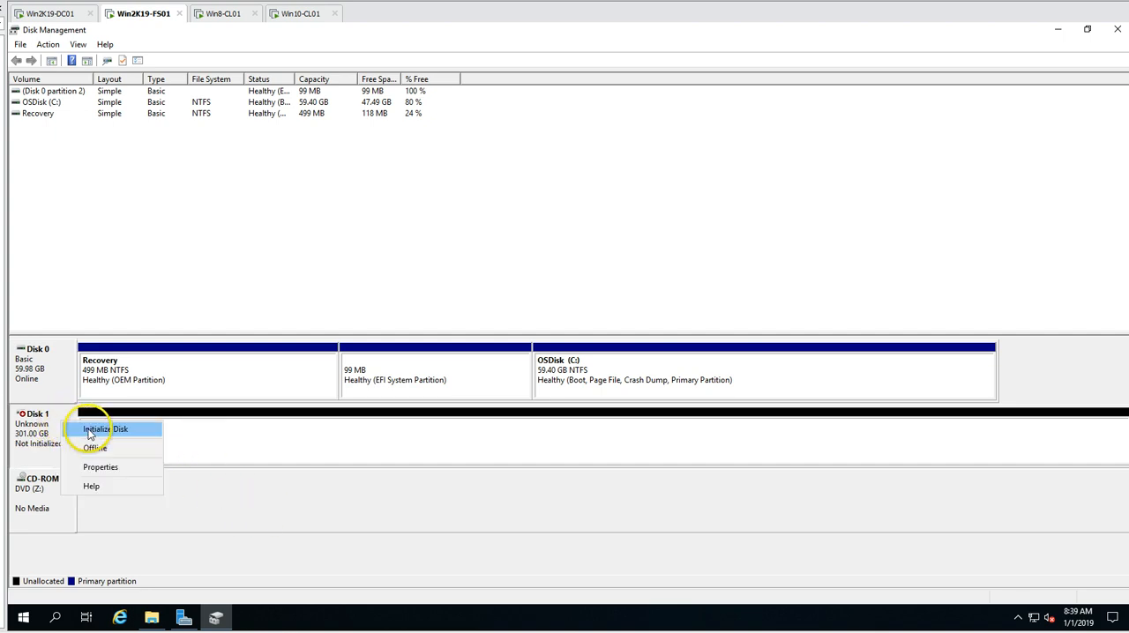
pyautogui.click(89, 431)
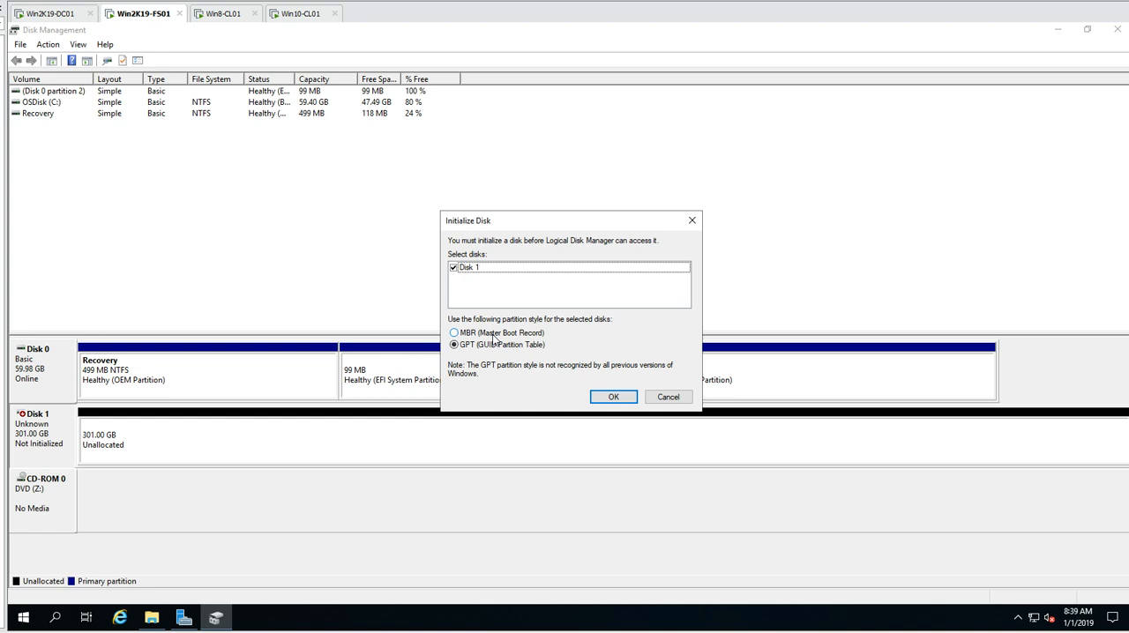
pyautogui.click(616, 399)
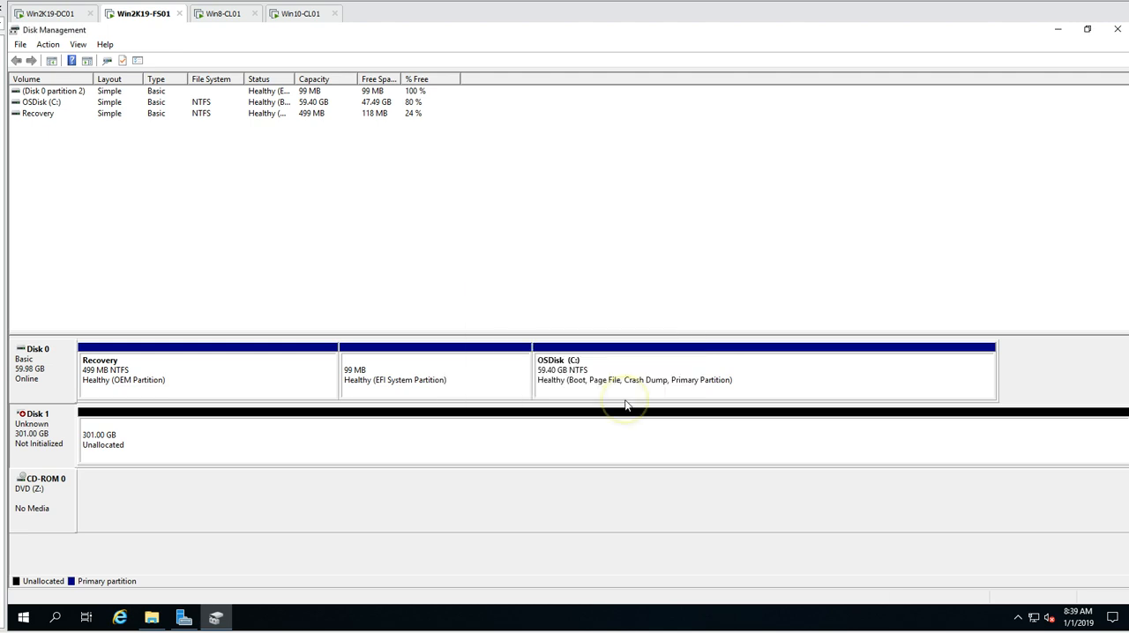
# - Create a full-size simple volume on Disk 1 with drive letter D, NTFS quick format and the volume label Shares
pyautogui.rightClick(254, 446)
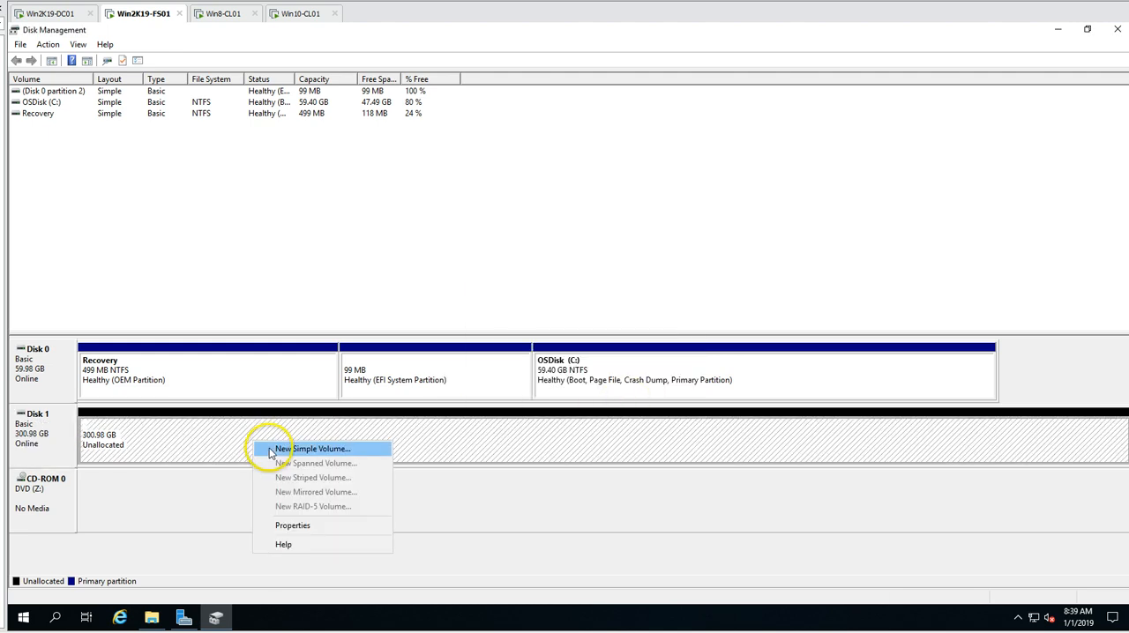
pyautogui.click(282, 448)
pyautogui.click(263, 327)
pyautogui.click(263, 326)
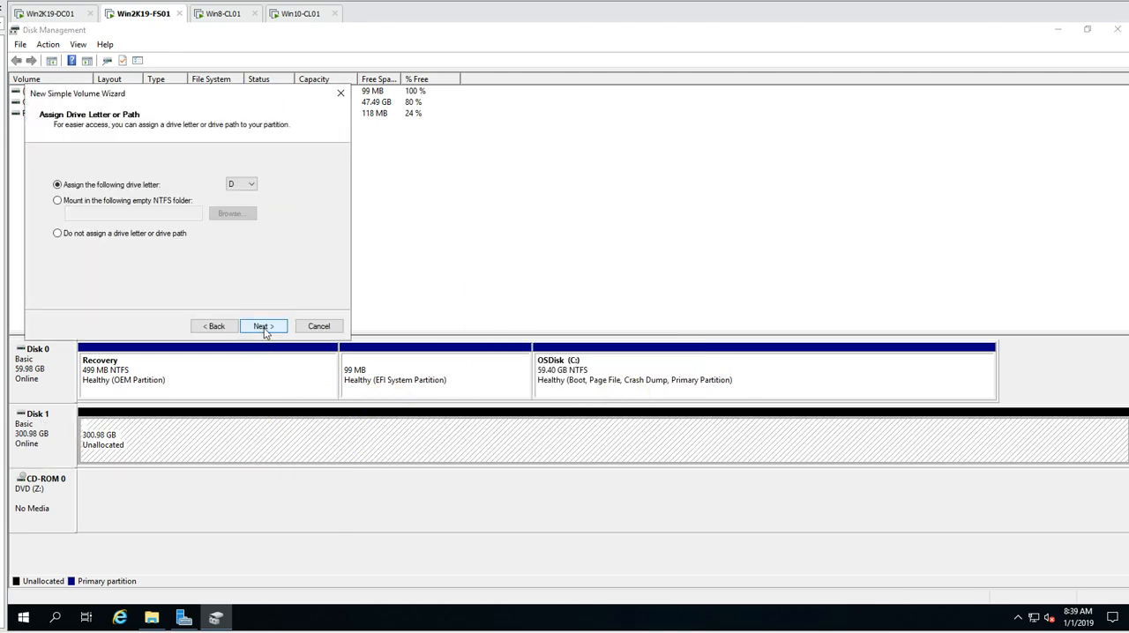
pyautogui.click(262, 326)
pyautogui.moveTo(222, 248); pyautogui.dragTo(141, 250)
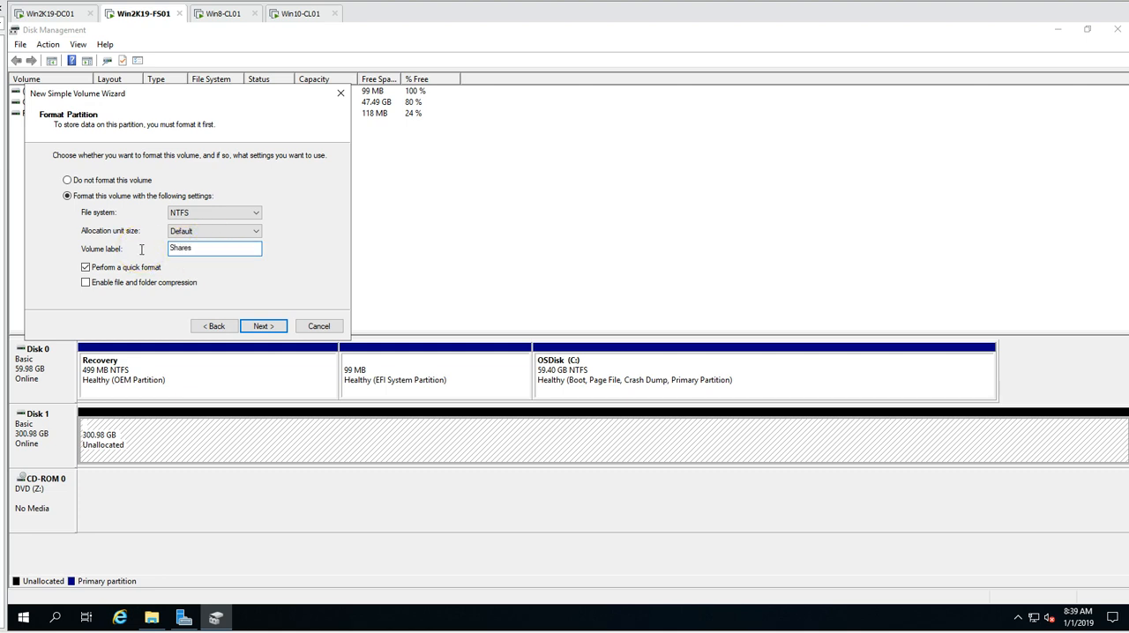
pyautogui.press('Return')
pyautogui.press('Return')
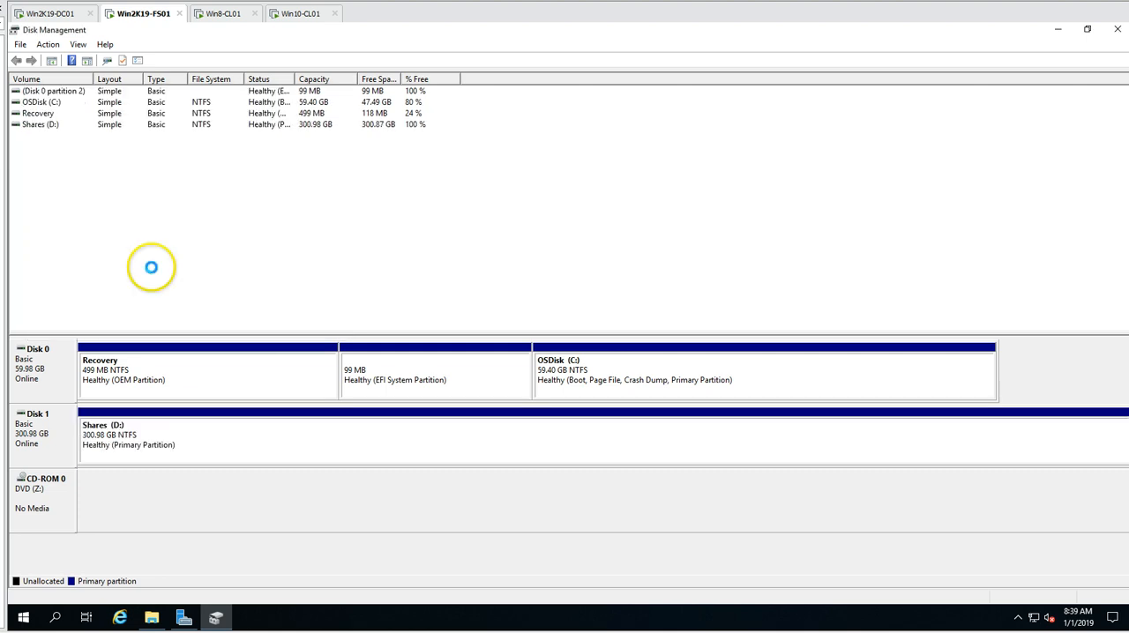
# - Close Disk Management and check the new Shares (D:) drive in File Explorer
pyautogui.click(1119, 31)
pyautogui.doubleClick(569, 297)
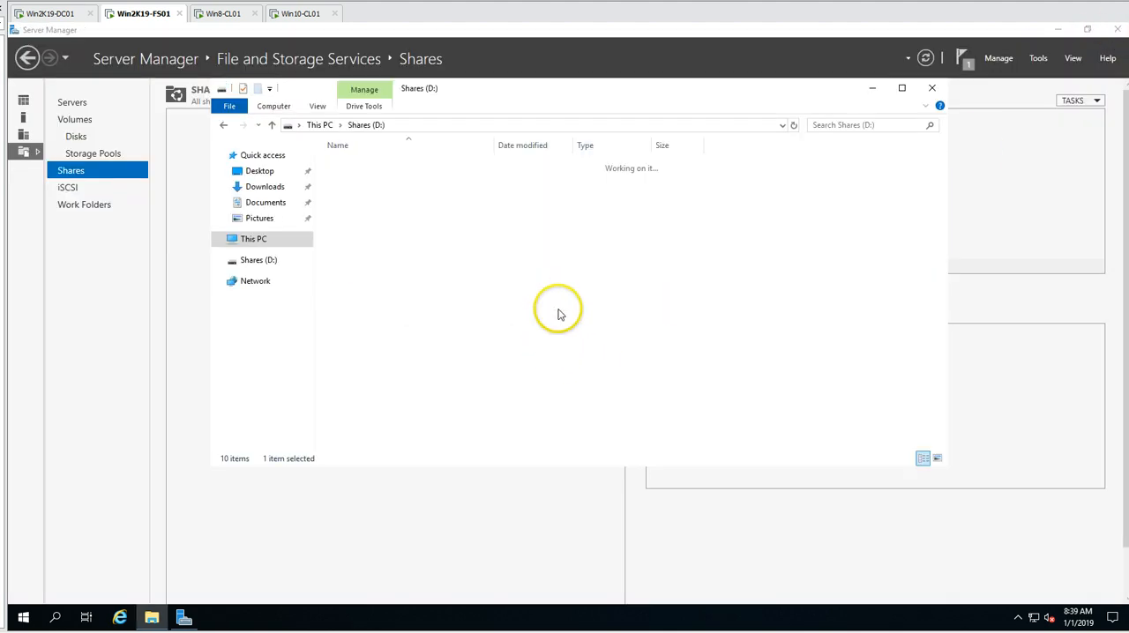
pyautogui.click(263, 240)
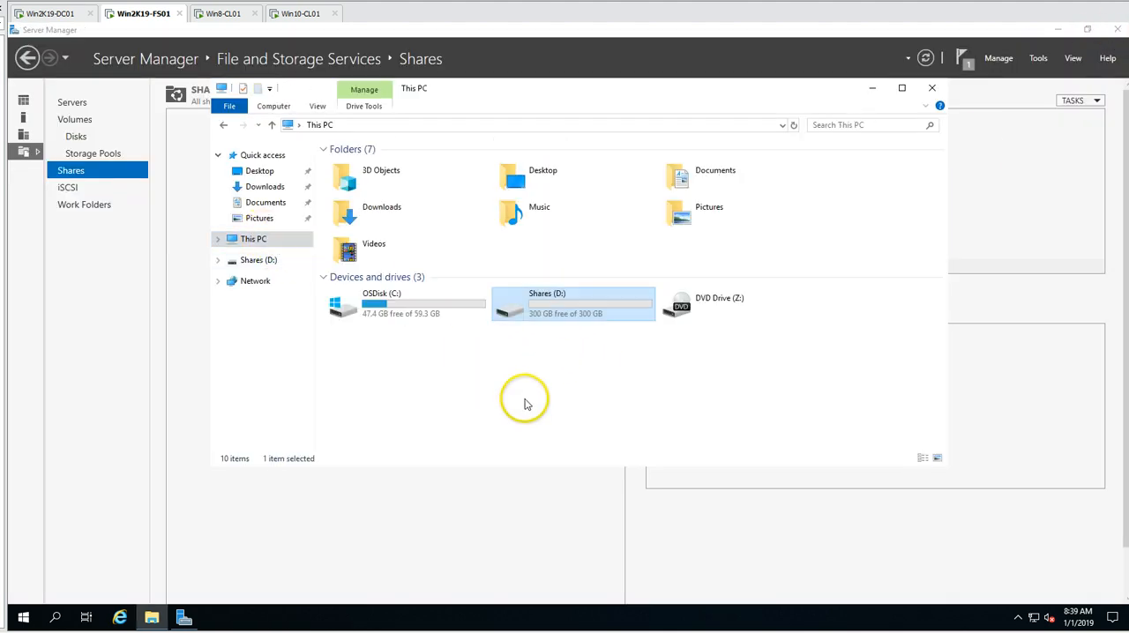
# - Minimize File Explorer, start the New Share Wizard and compare the NFS Share - Quick and NFS Share - Advanced profiles
pyautogui.click(870, 89)
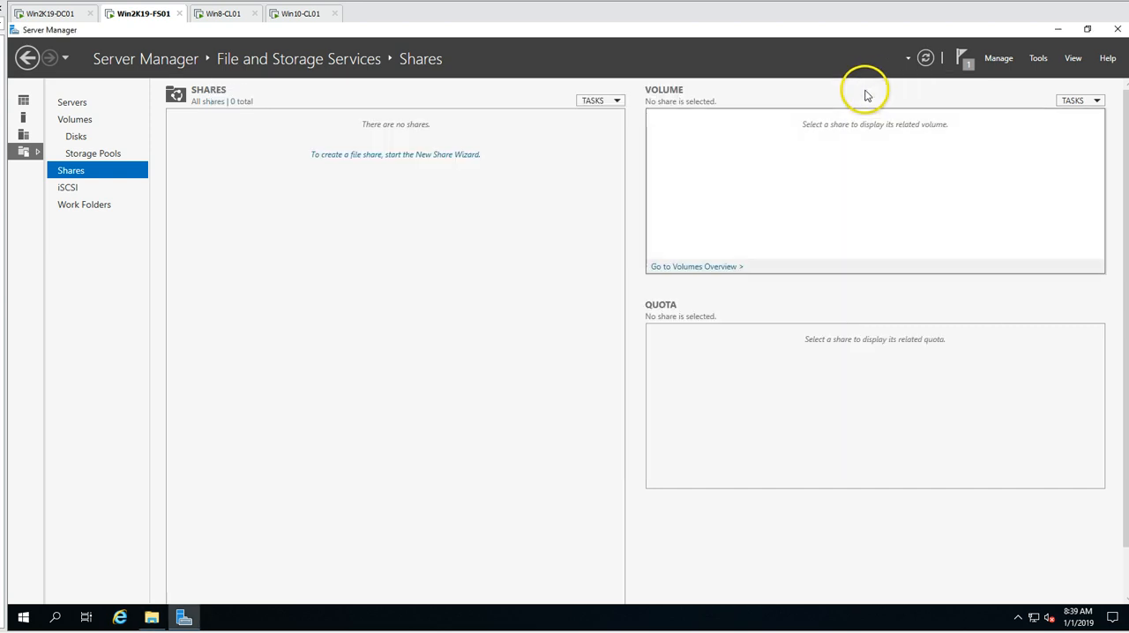
pyautogui.click(419, 157)
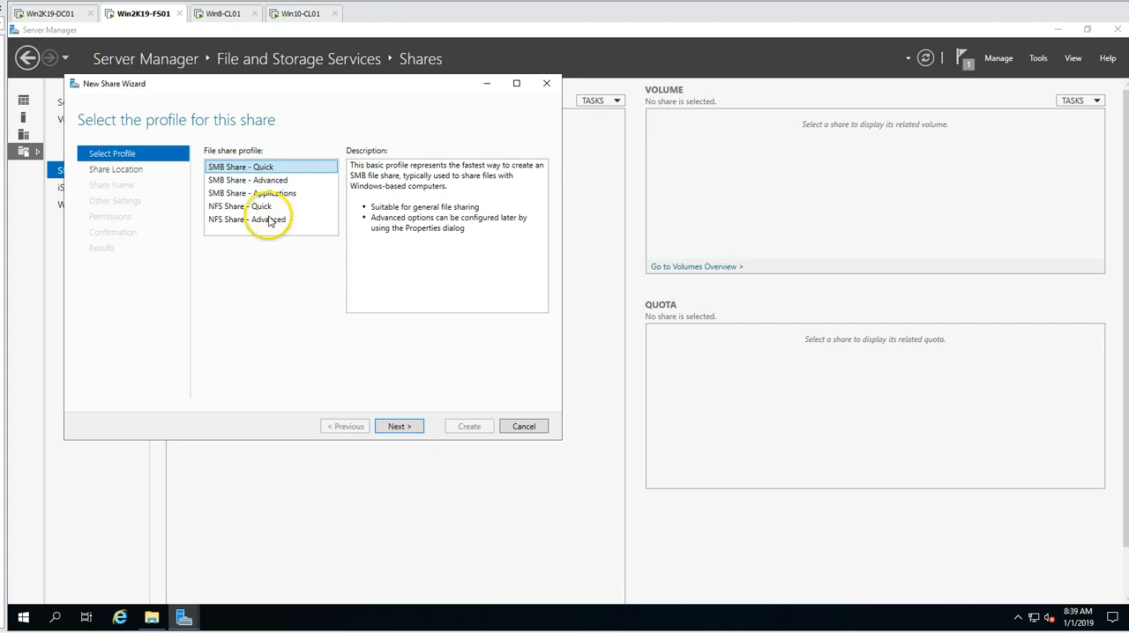
pyautogui.click(269, 207)
pyautogui.click(265, 220)
pyautogui.click(269, 207)
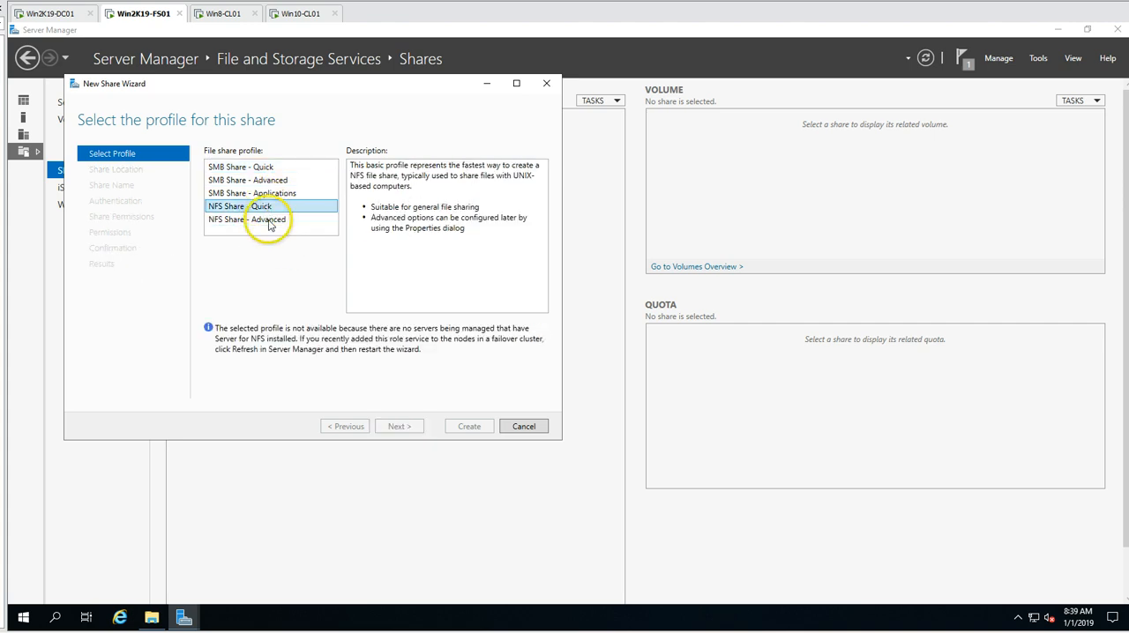
pyautogui.click(267, 219)
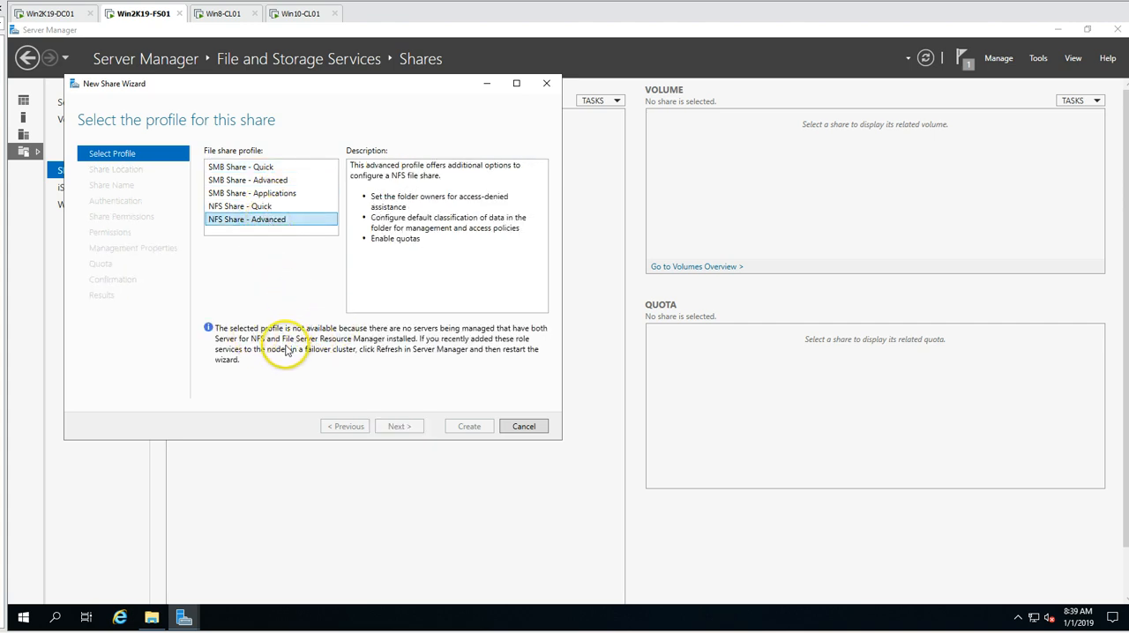
pyautogui.click(241, 210)
pyautogui.click(251, 220)
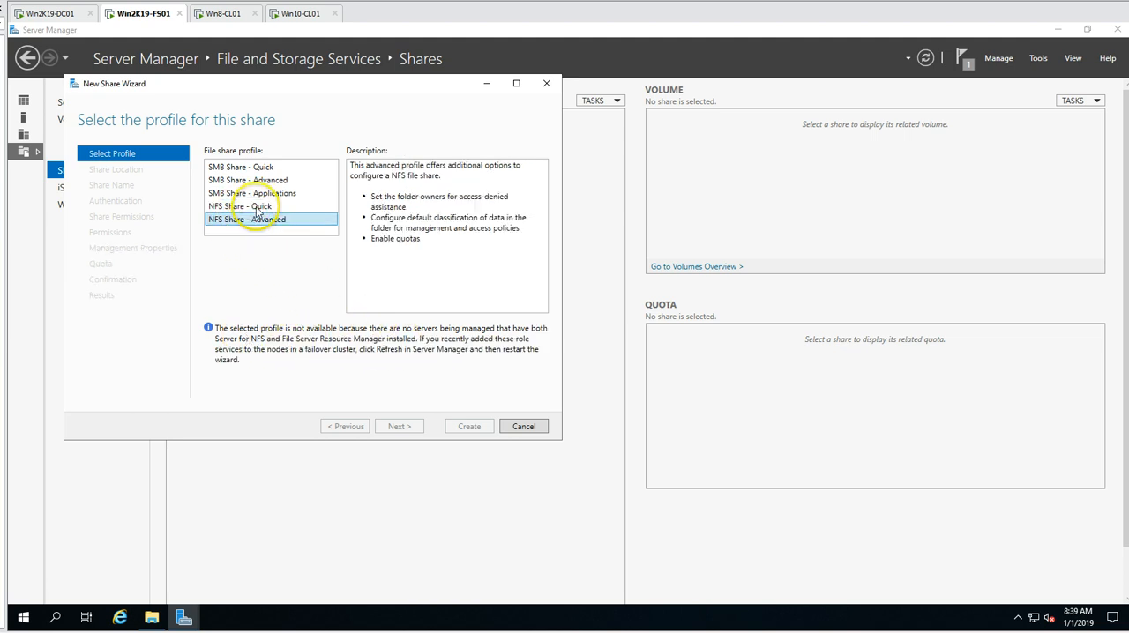
# - Review the descriptions of the SMB Share - Applications and SMB Share - Advanced profiles
pyautogui.click(242, 168)
pyautogui.click(261, 194)
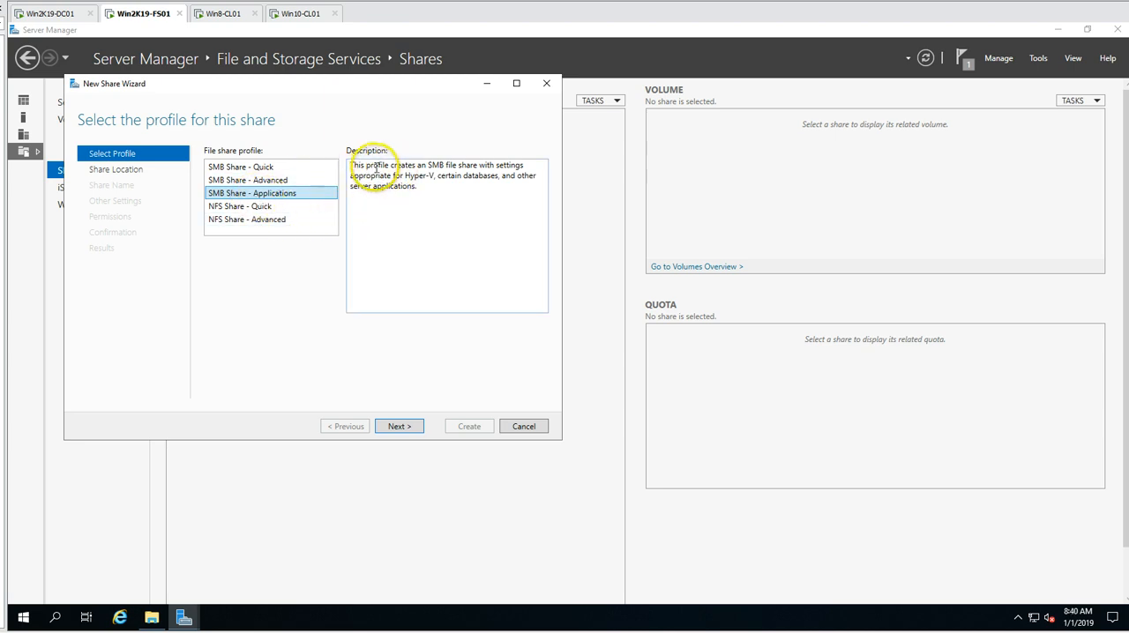
pyautogui.moveTo(377, 168); pyautogui.dragTo(350, 176)
pyautogui.click(459, 184)
pyautogui.moveTo(437, 177); pyautogui.dragTo(499, 176)
pyautogui.click(391, 195)
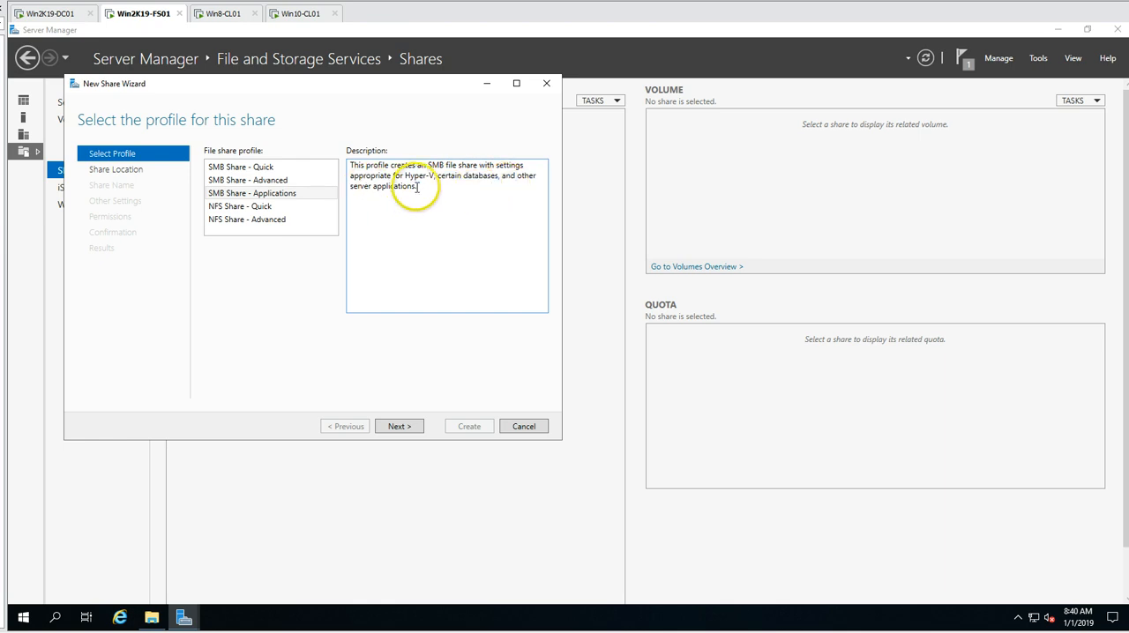
pyautogui.click(273, 179)
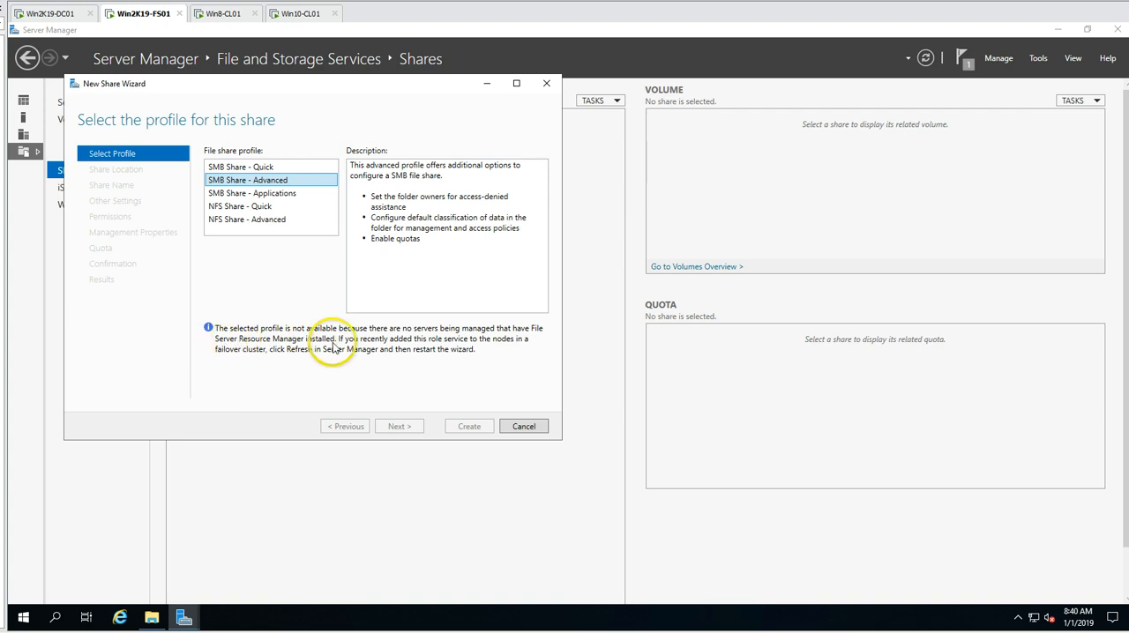
pyautogui.click(392, 295)
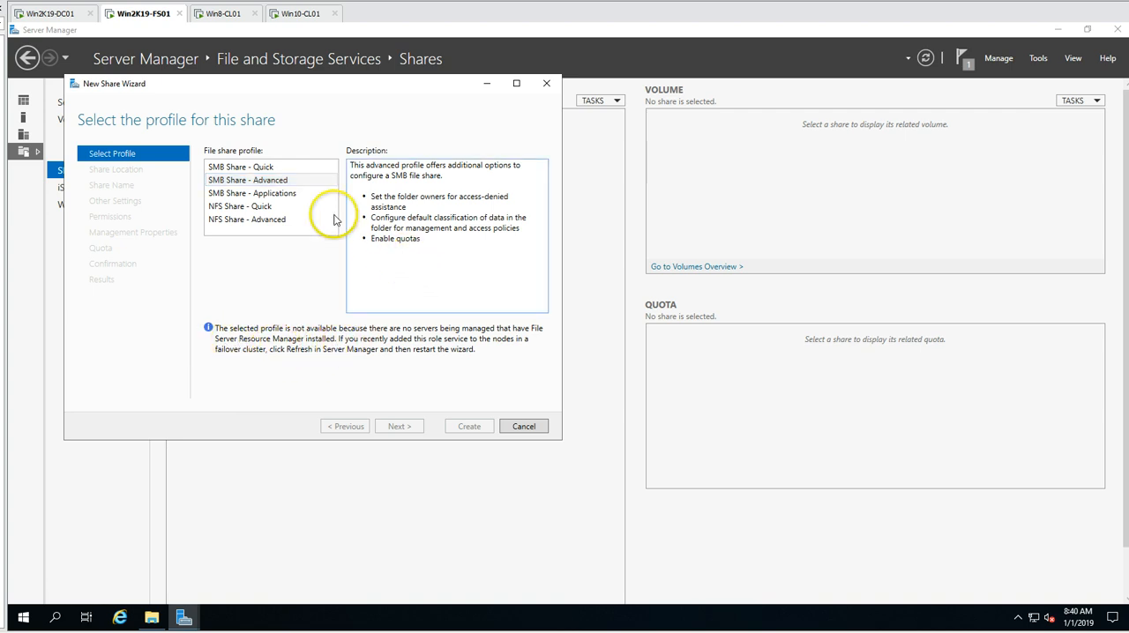
# - Read the SMB Share - Quick profile's description, including its suitability and advanced options
pyautogui.click(272, 169)
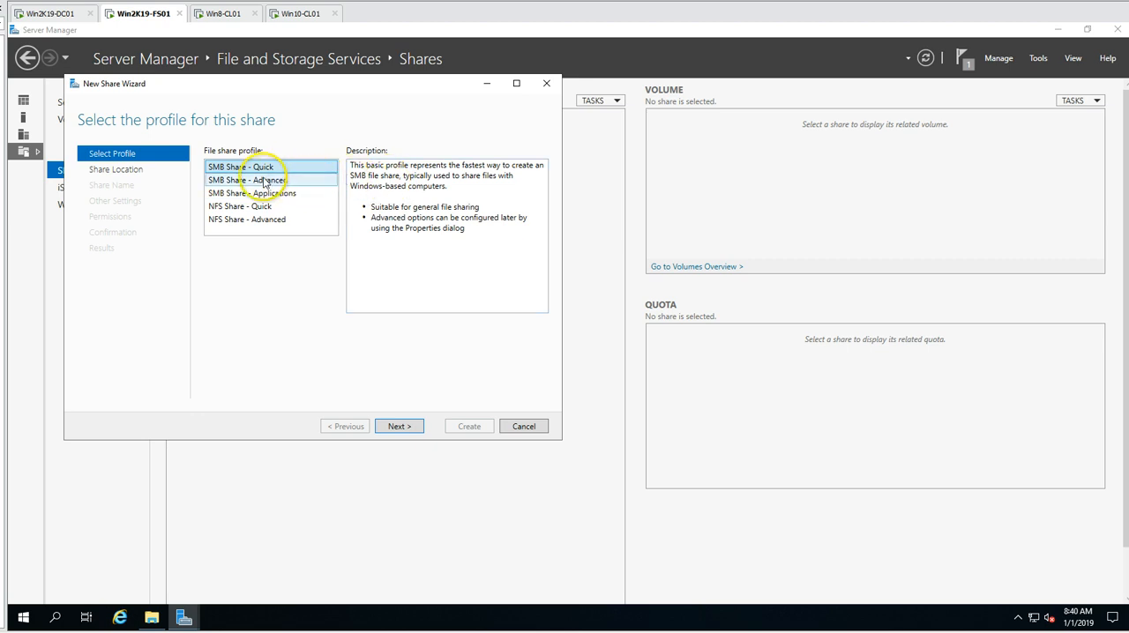
pyautogui.moveTo(376, 208); pyautogui.dragTo(479, 206)
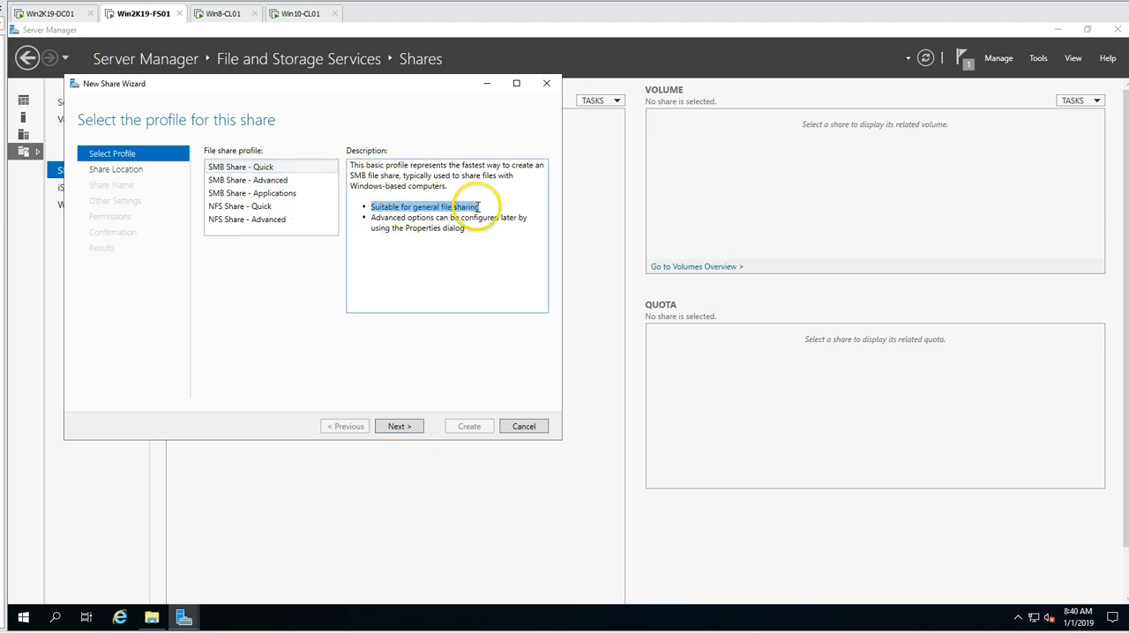
pyautogui.click(379, 228)
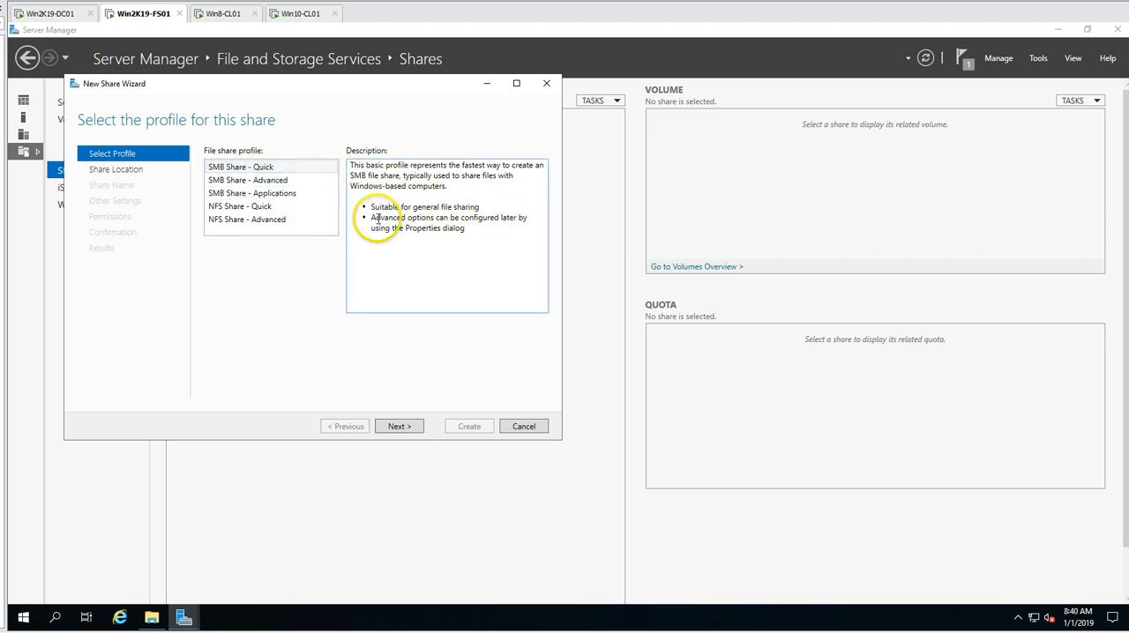
pyautogui.moveTo(375, 218); pyautogui.dragTo(490, 220)
pyautogui.click(419, 231)
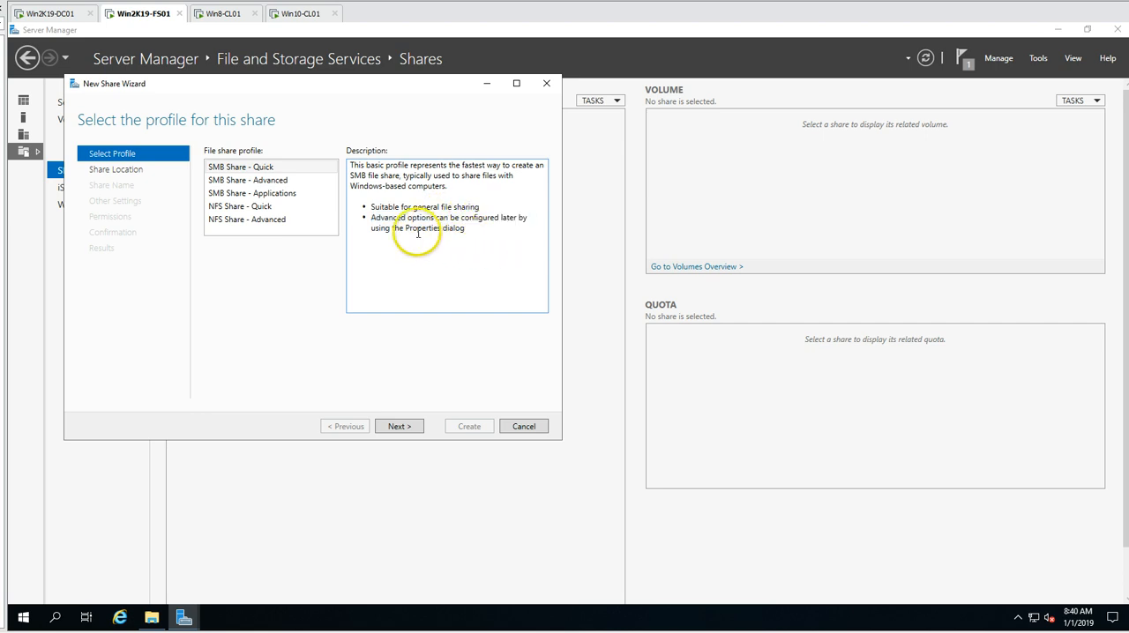
pyautogui.moveTo(404, 218); pyautogui.dragTo(486, 237)
pyautogui.click(494, 244)
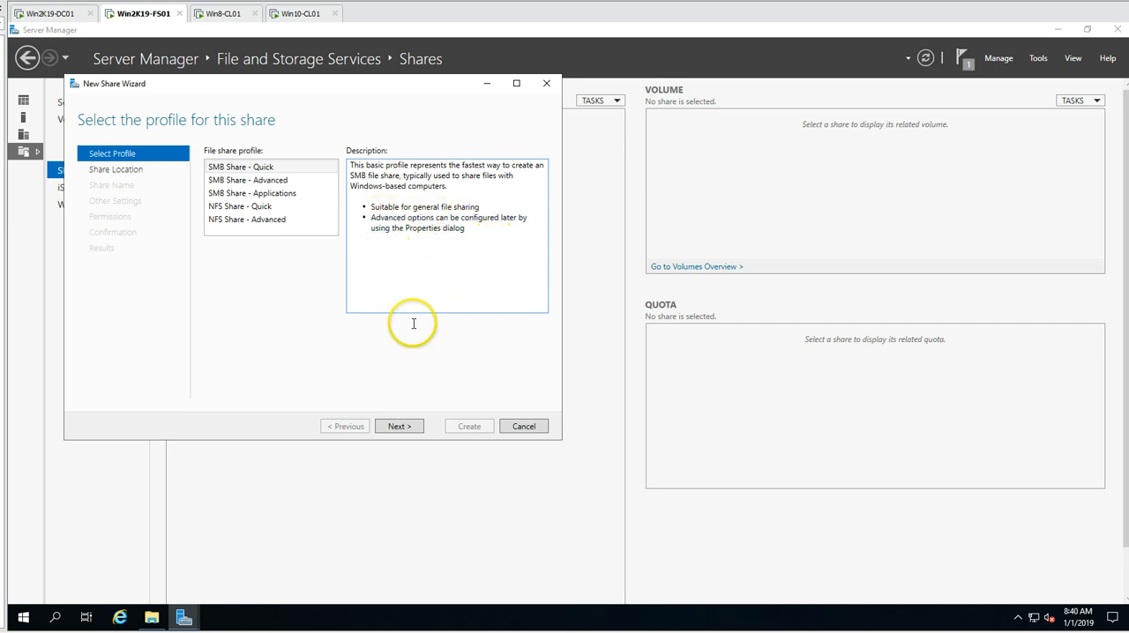
pyautogui.click(399, 427)
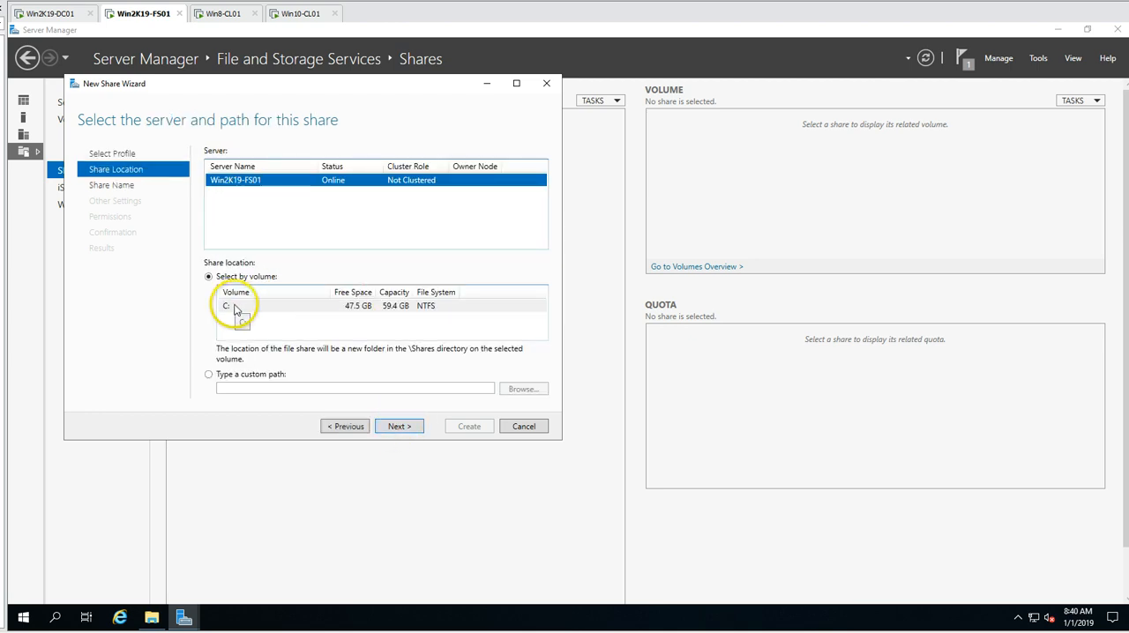
pyautogui.click(284, 311)
pyautogui.click(524, 426)
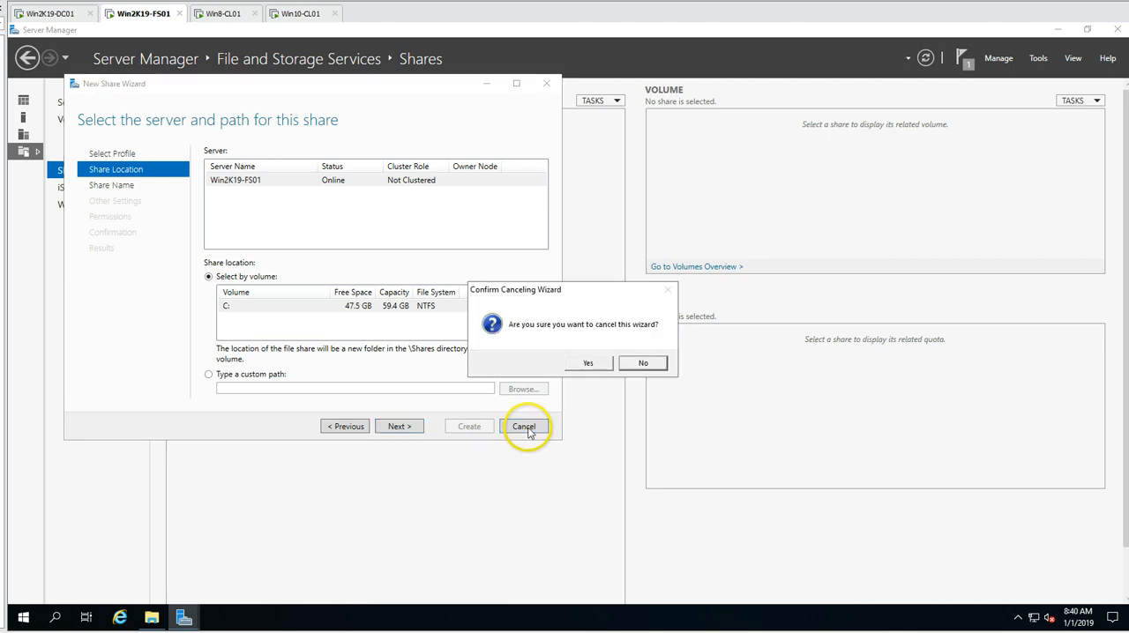
pyautogui.click(588, 362)
# - Refresh Server Manager and start a new SMB Share - Quick share on Win2K19-FS01 with volume D: as its location
pyautogui.click(926, 58)
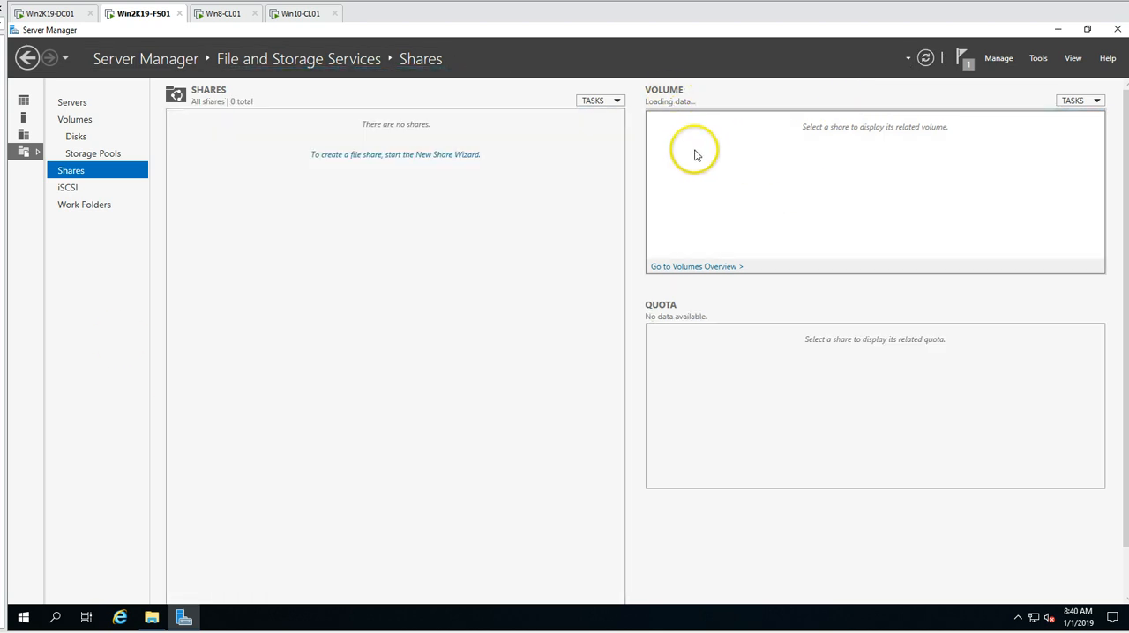
pyautogui.click(411, 154)
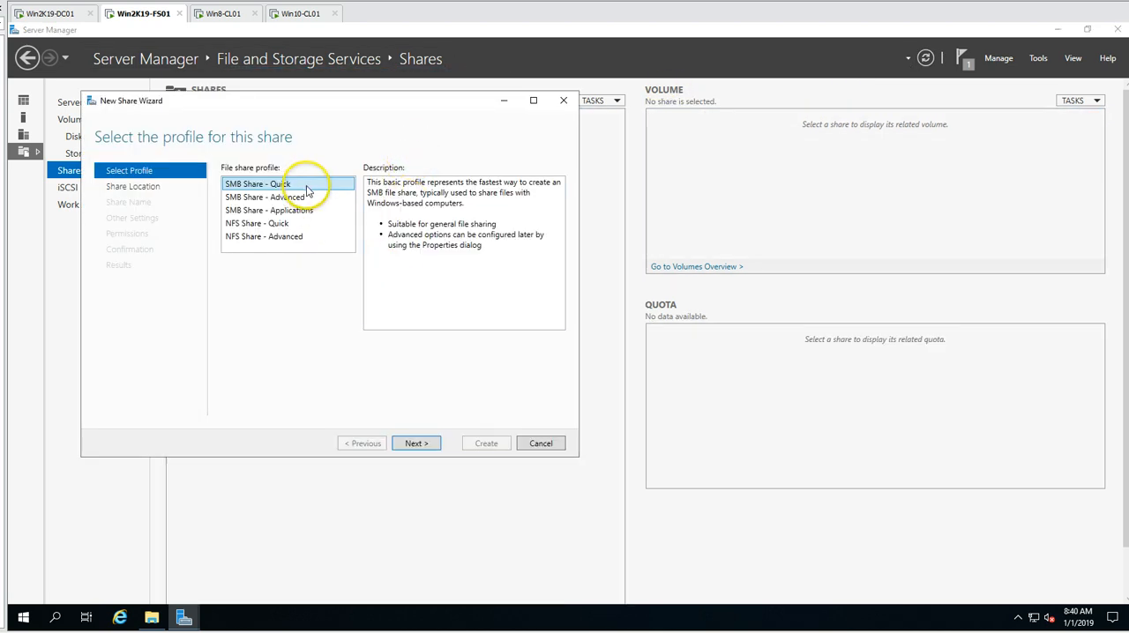
pyautogui.click(416, 444)
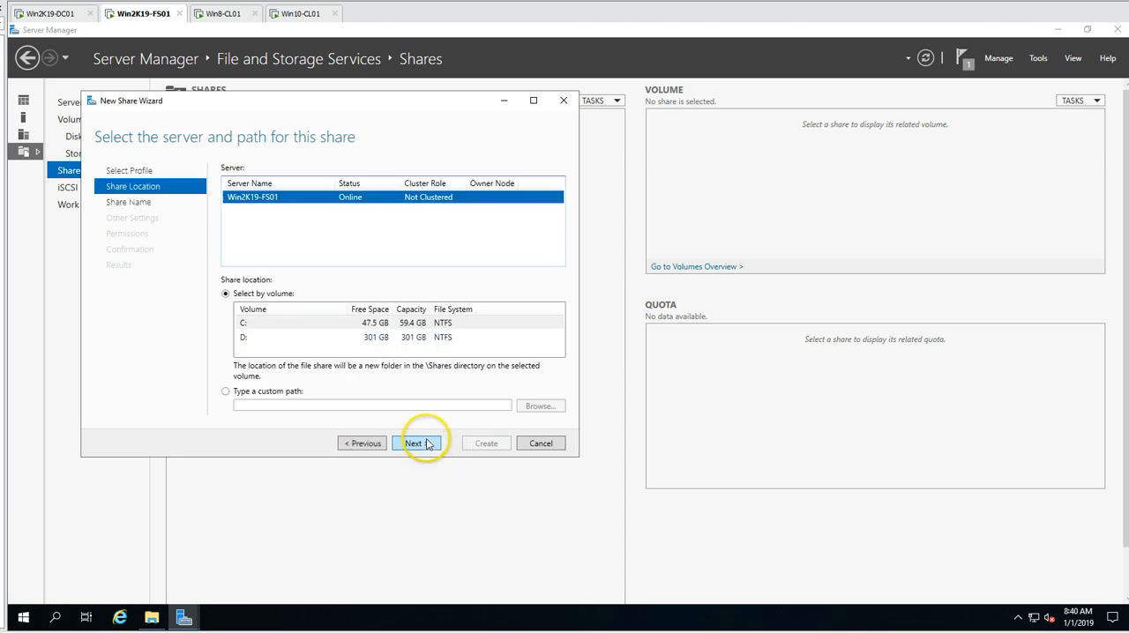
pyautogui.click(357, 338)
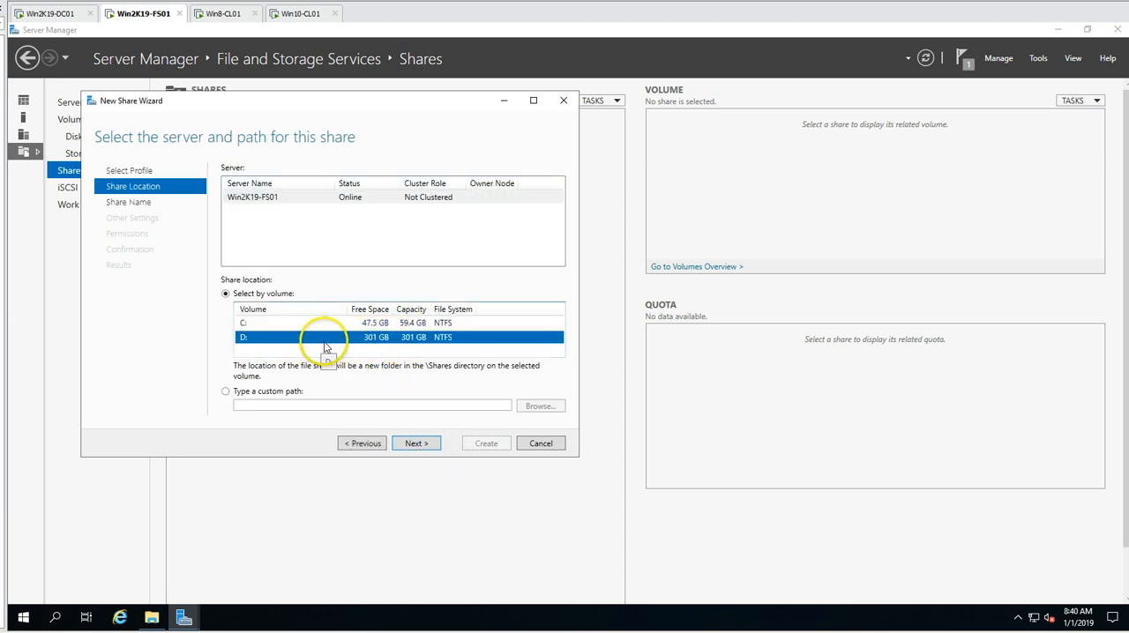
# - Name the share UsersData and enable access-based enumeration, keeping caching allowed and data access encryption off
pyautogui.click(411, 444)
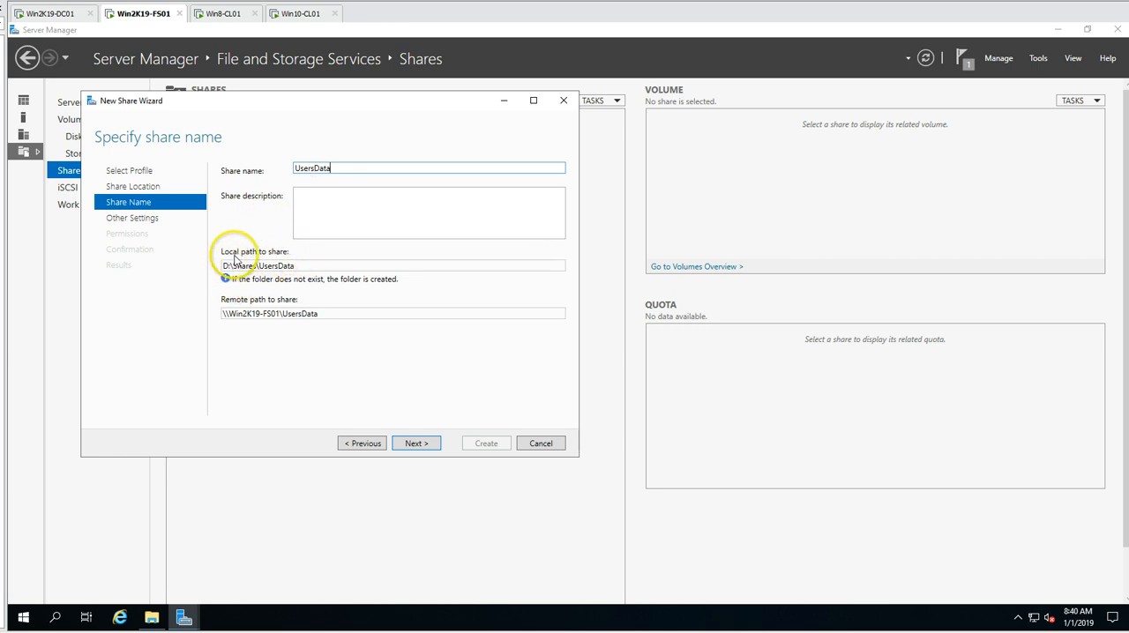
pyautogui.doubleClick(257, 268)
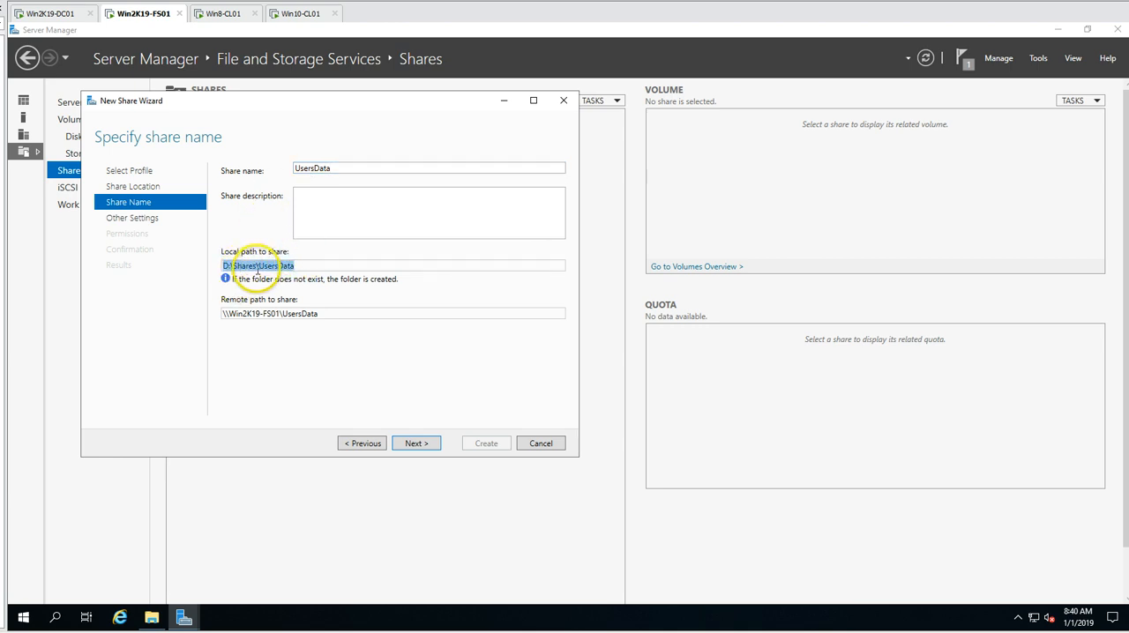
pyautogui.moveTo(315, 265); pyautogui.dragTo(282, 221)
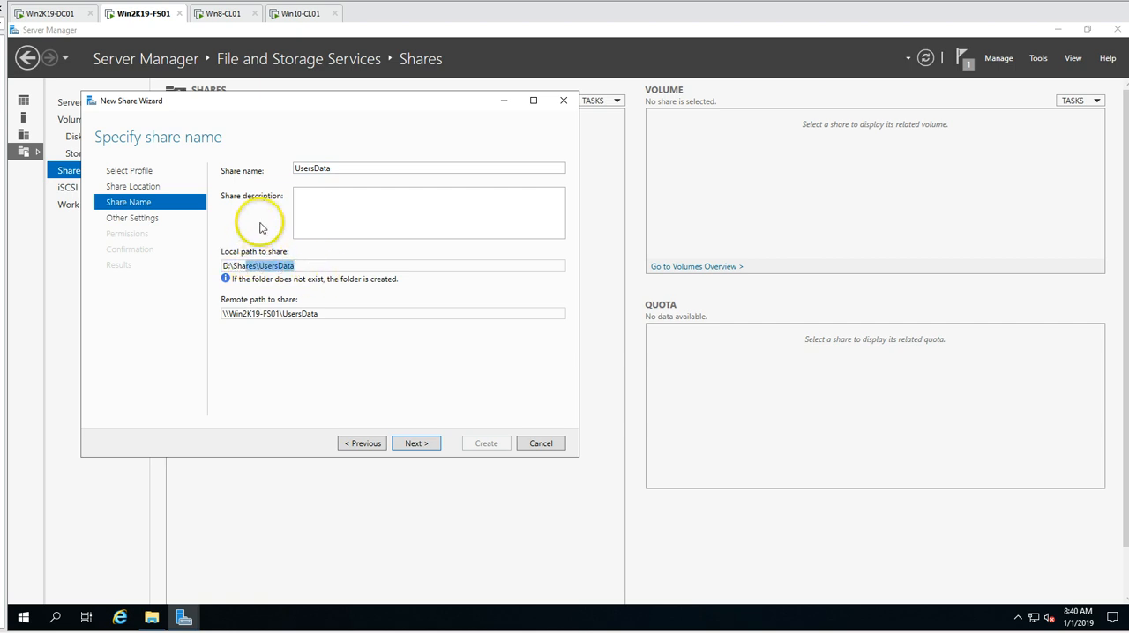
pyautogui.moveTo(330, 313); pyautogui.dragTo(214, 310)
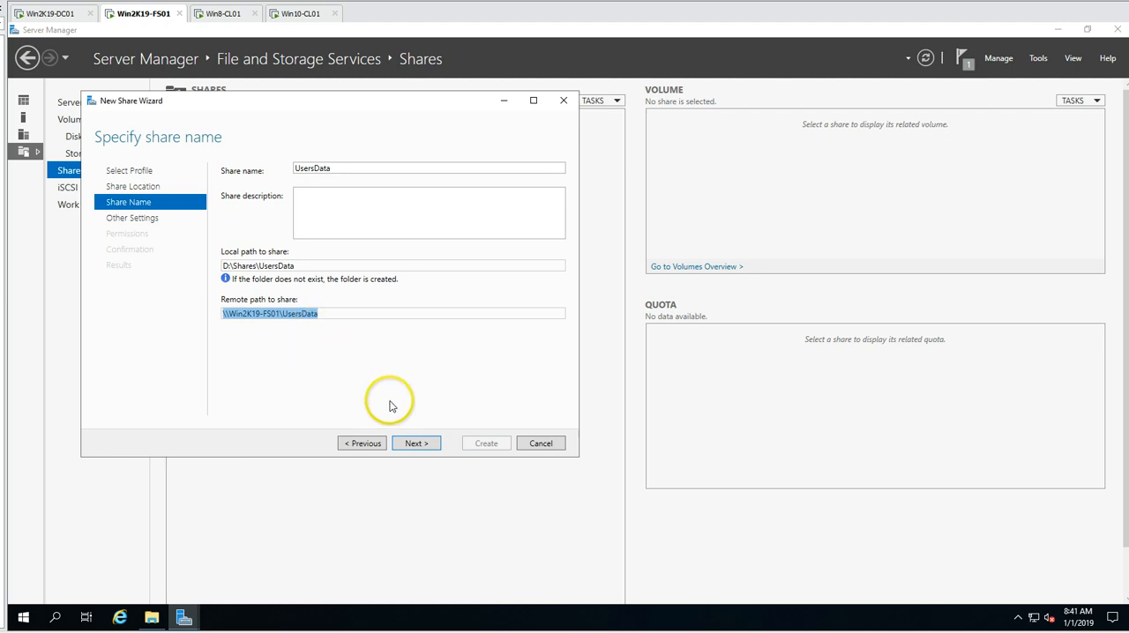
pyautogui.click(322, 318)
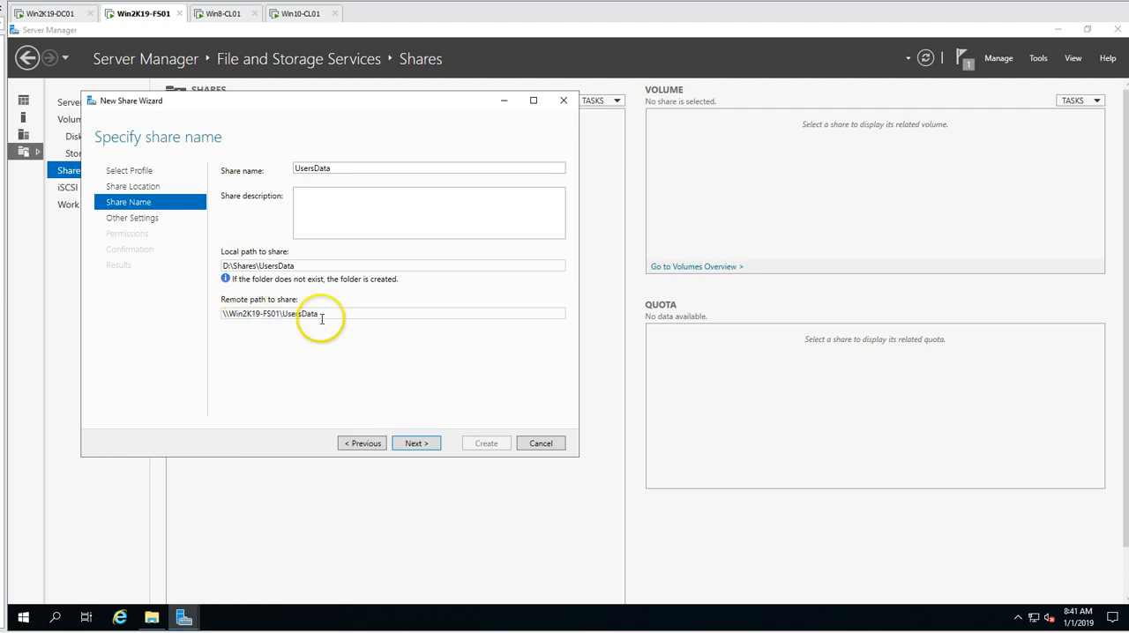
pyautogui.click(420, 448)
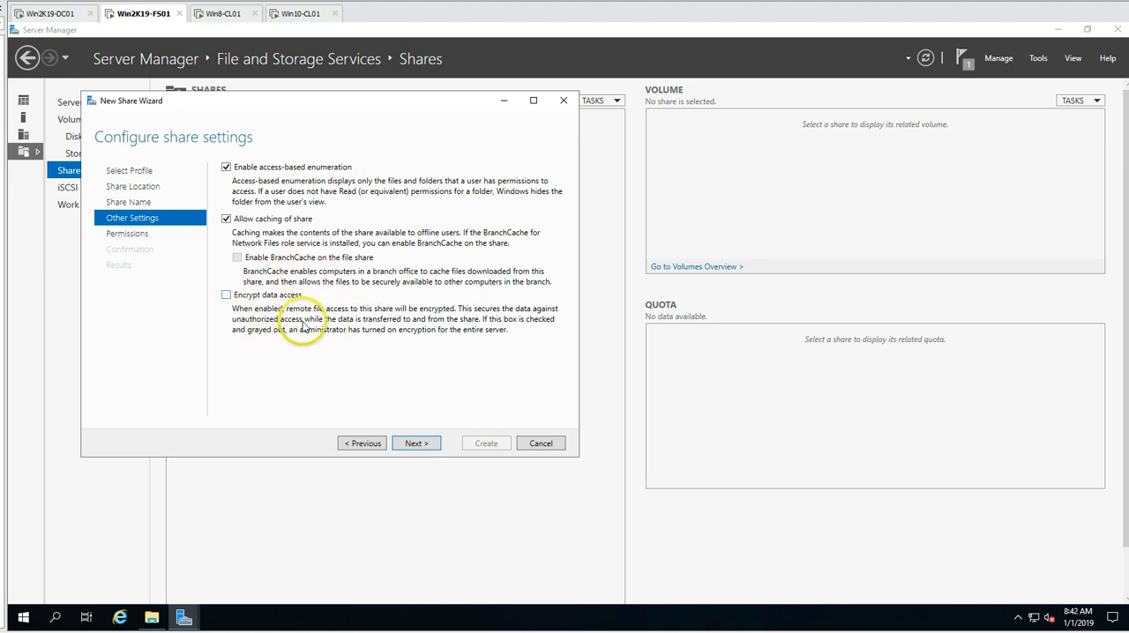
pyautogui.click(414, 444)
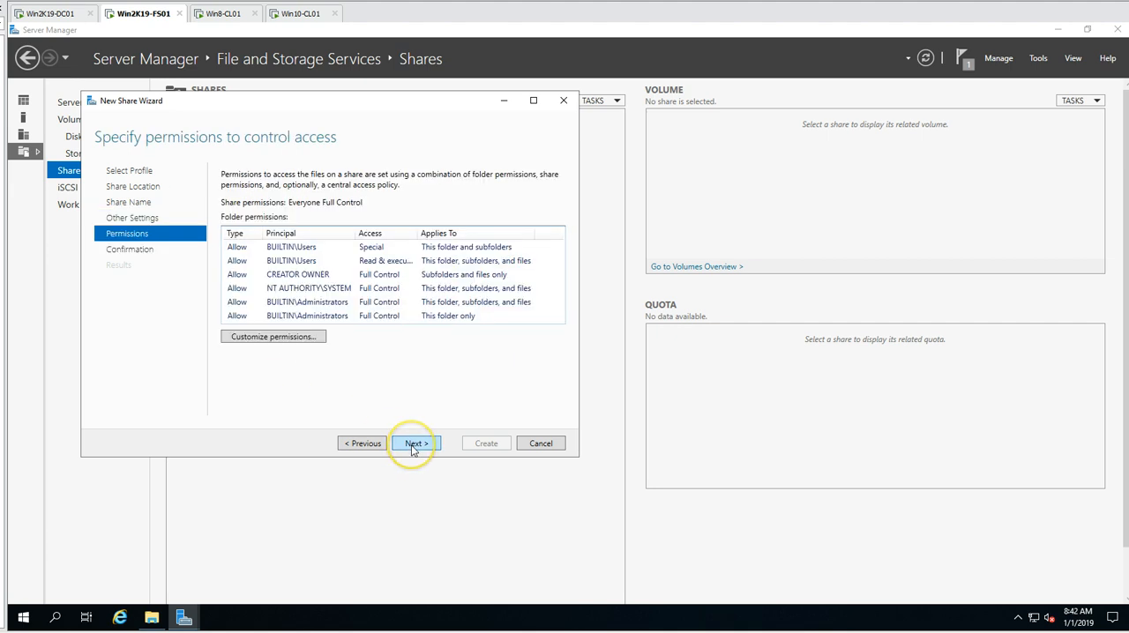
# - Review the default folder permissions in the wizard and check the D:\Shares folder in File Explorer for UsersData
pyautogui.click(293, 260)
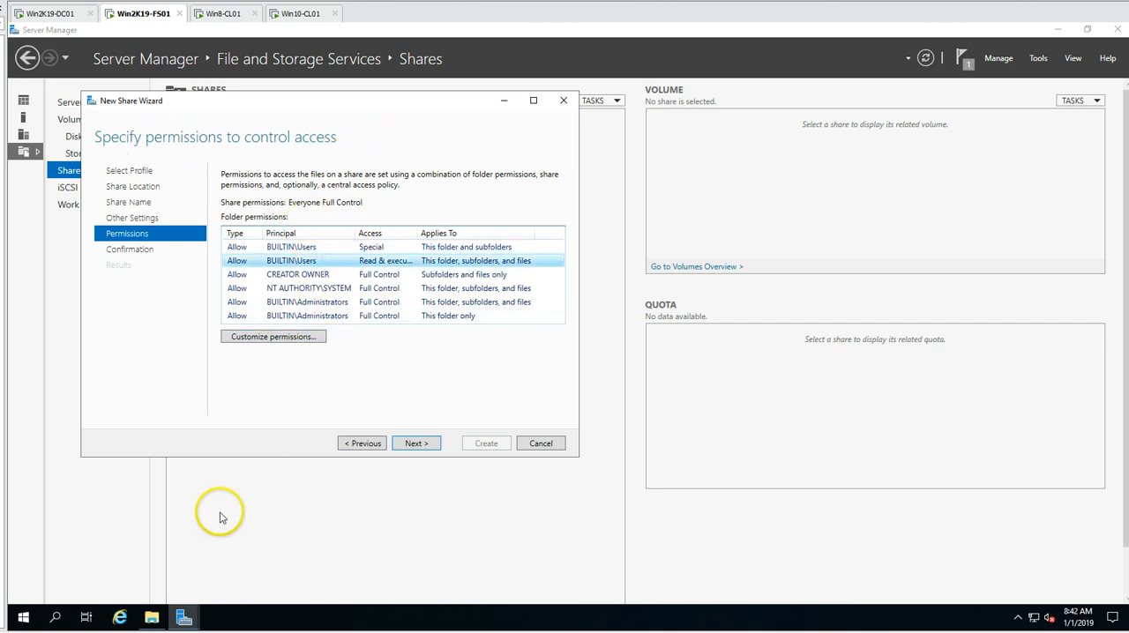
pyautogui.click(152, 618)
pyautogui.doubleClick(575, 321)
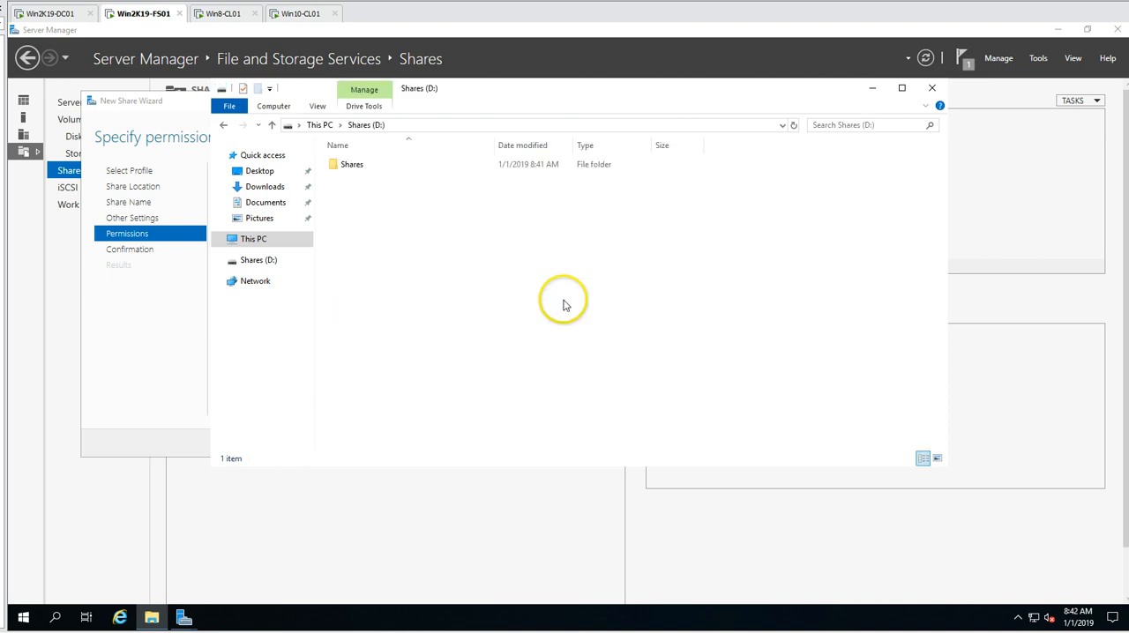
pyautogui.doubleClick(346, 174)
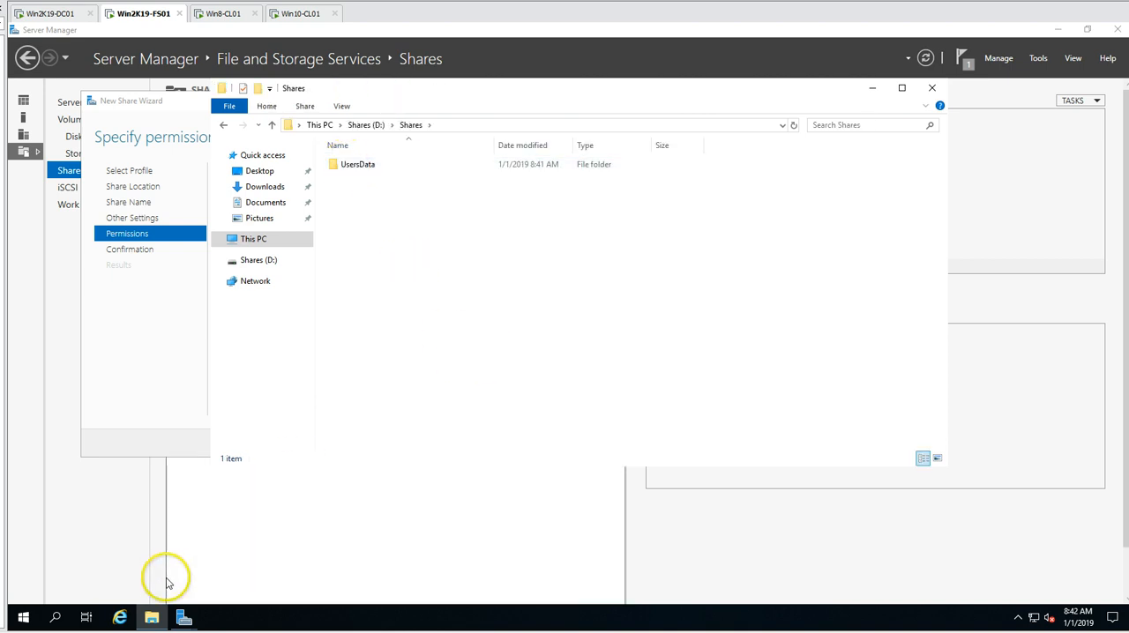
pyautogui.click(151, 618)
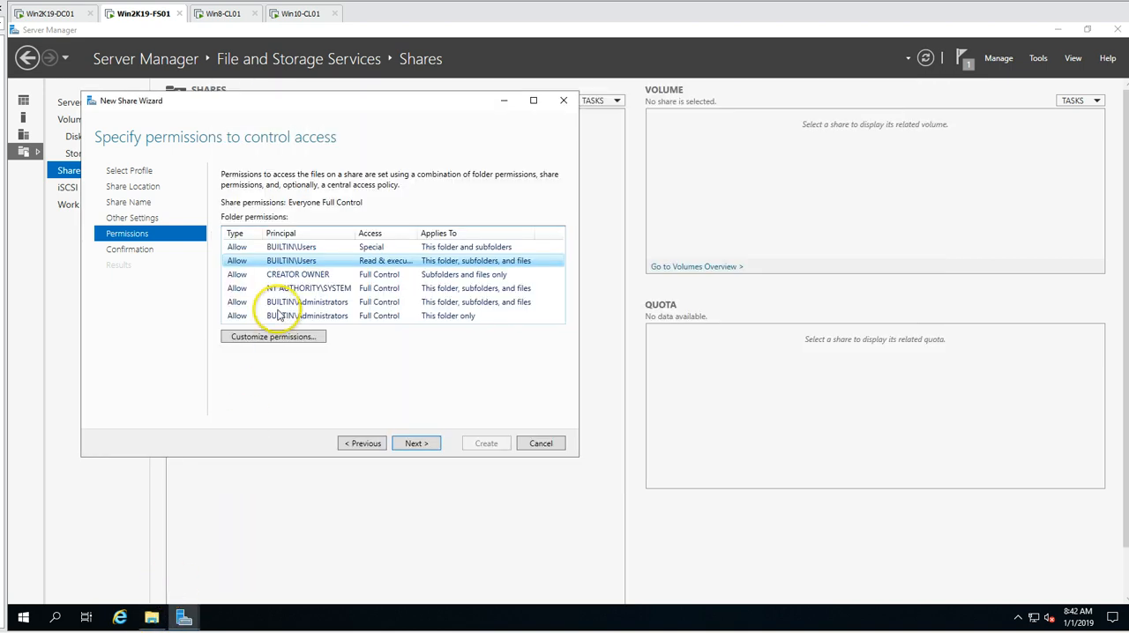
pyautogui.click(362, 275)
pyautogui.click(351, 303)
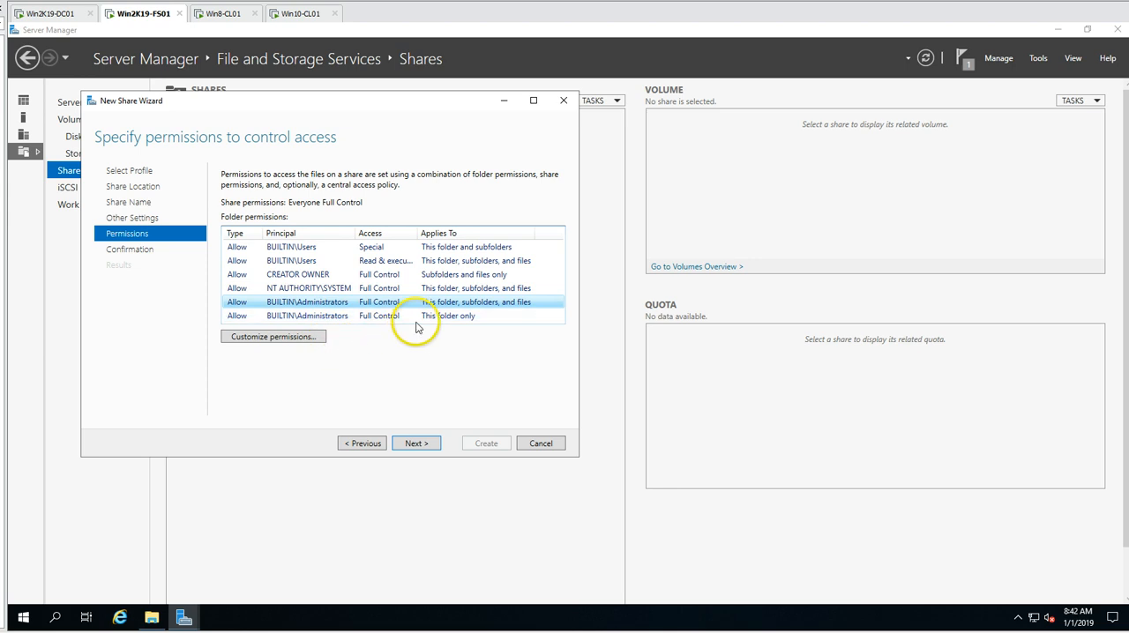
# - Accept the default permissions, create the UsersData share and close the wizard
pyautogui.click(418, 444)
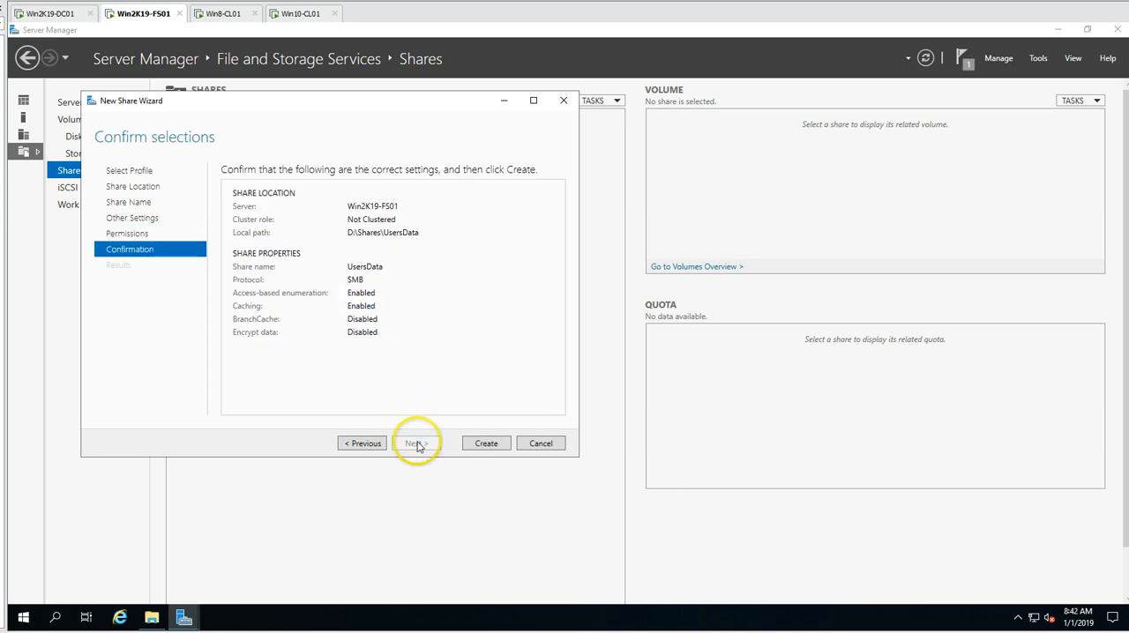
pyautogui.click(487, 443)
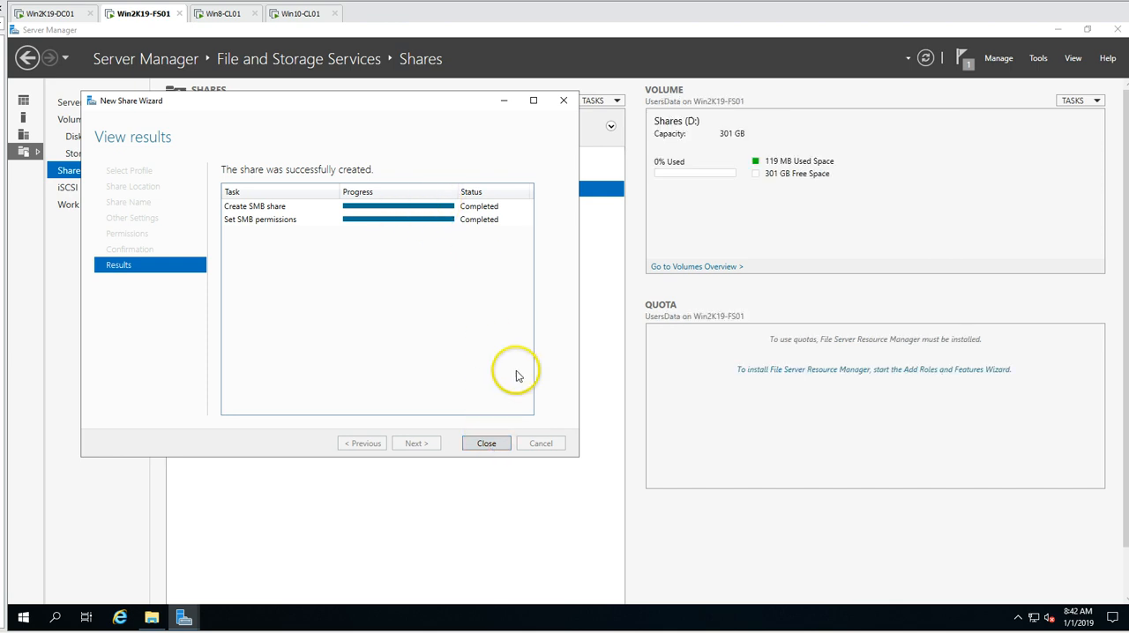
pyautogui.click(486, 444)
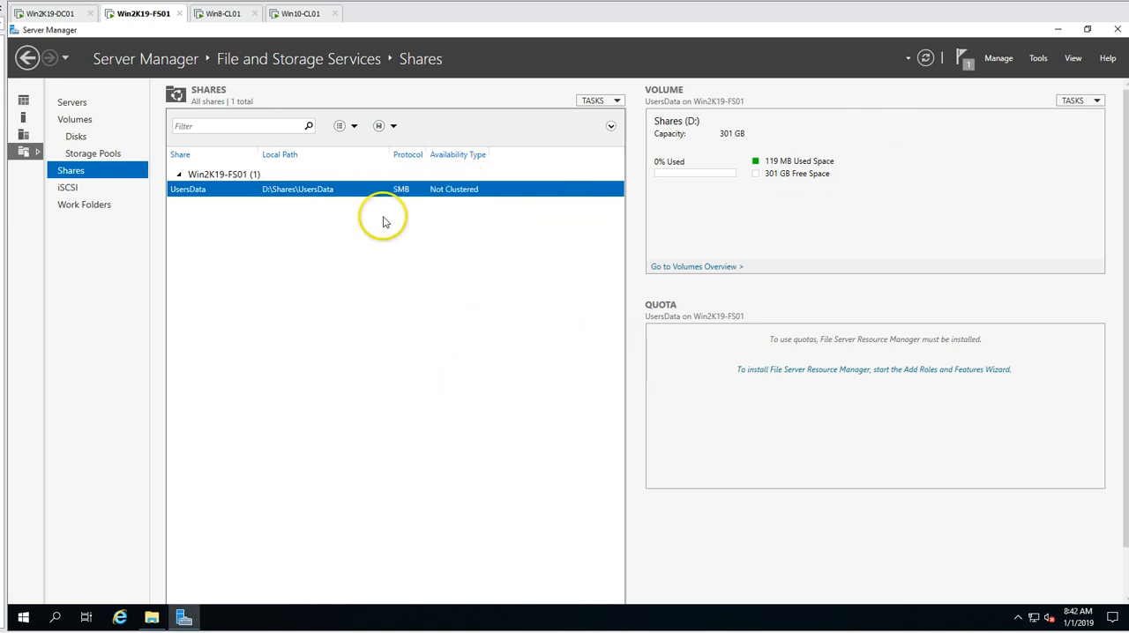
# - Open the UsersData folder in D:\Shares and display the sharing settings in its properties
pyautogui.click(152, 617)
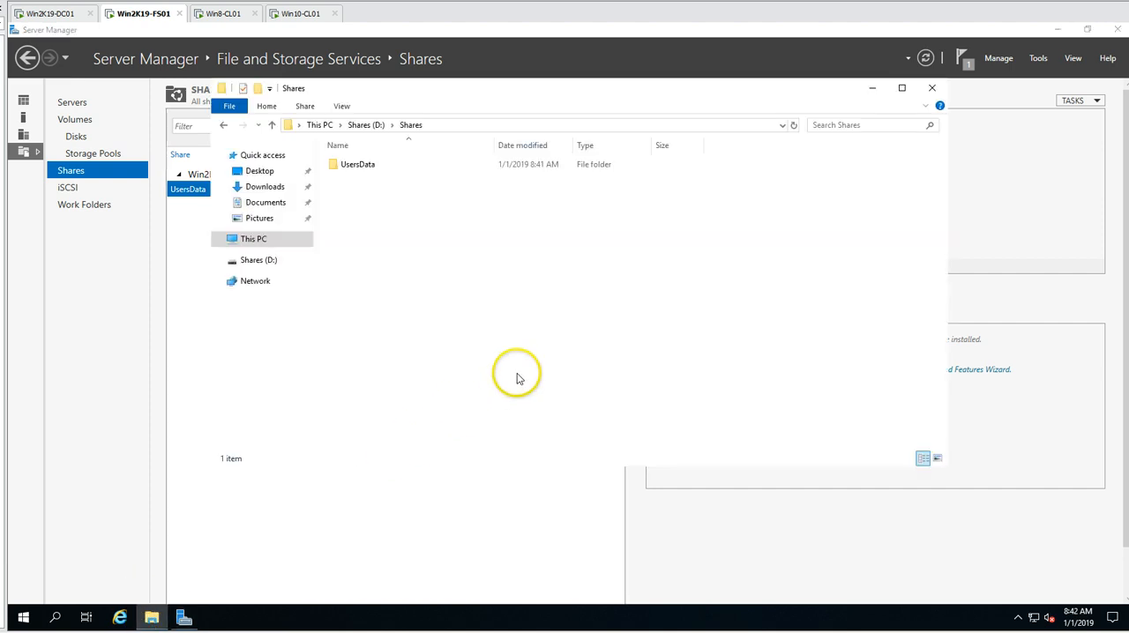
pyautogui.doubleClick(360, 165)
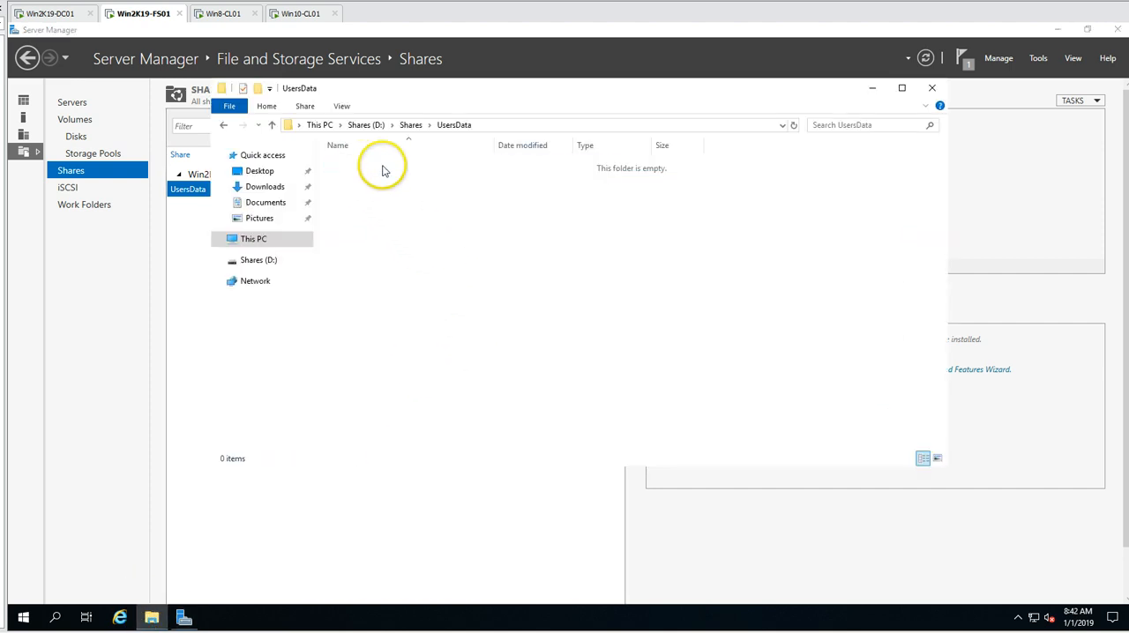
pyautogui.rightClick(477, 221)
pyautogui.click(500, 383)
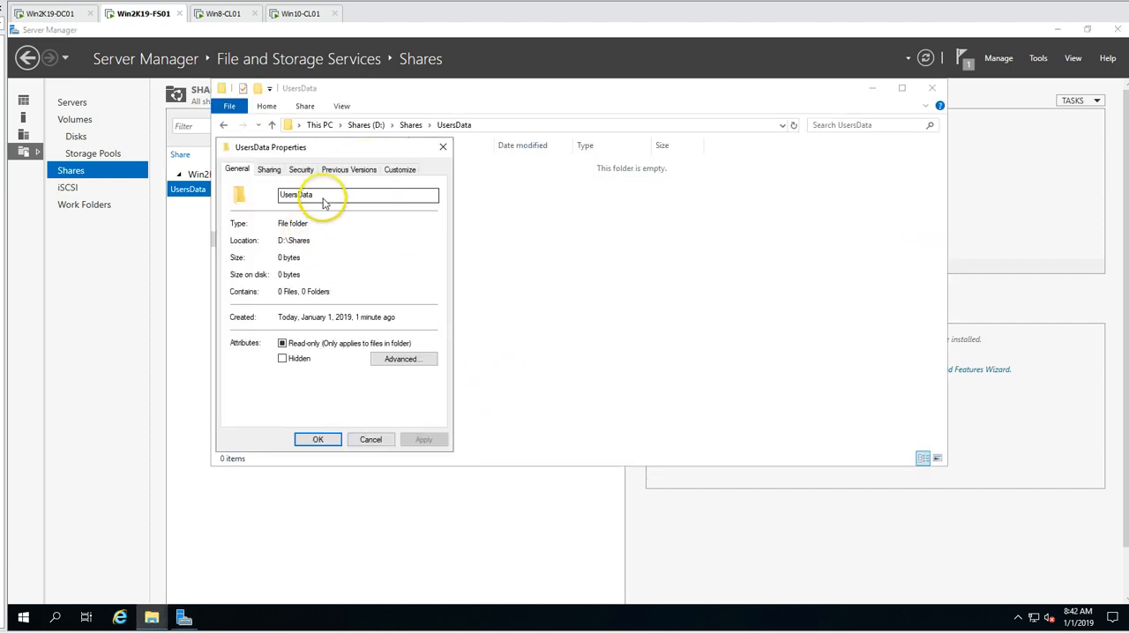
pyautogui.moveTo(341, 147); pyautogui.dragTo(548, 160)
pyautogui.click(477, 181)
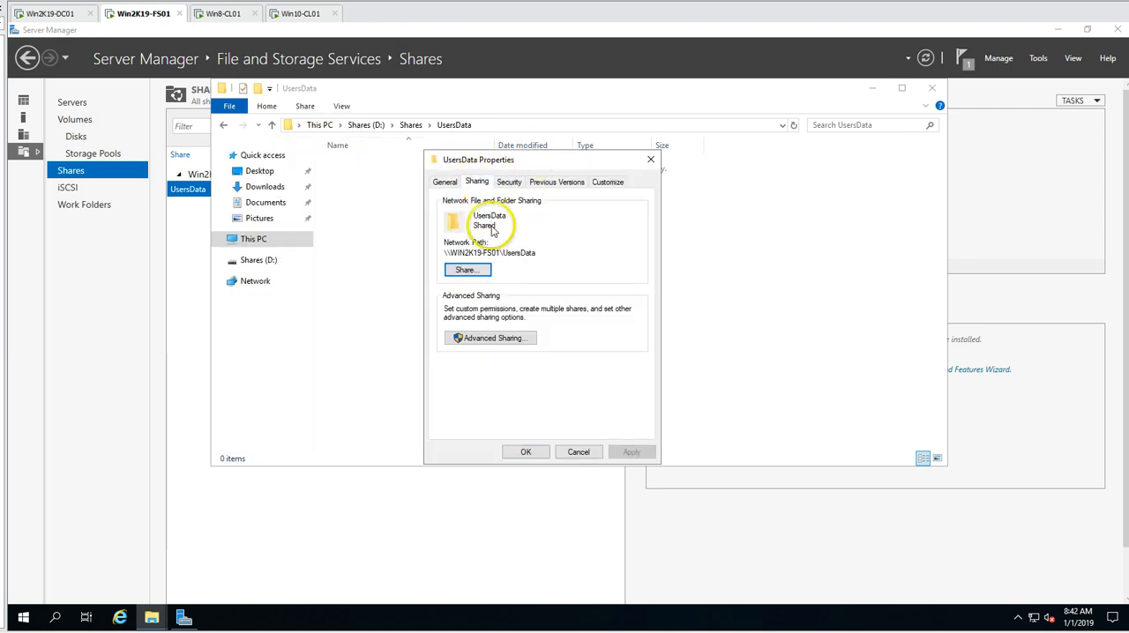
# - Review the UsersData share permissions and offline caching settings in Advanced Sharing, keeping them as they are
pyautogui.click(505, 342)
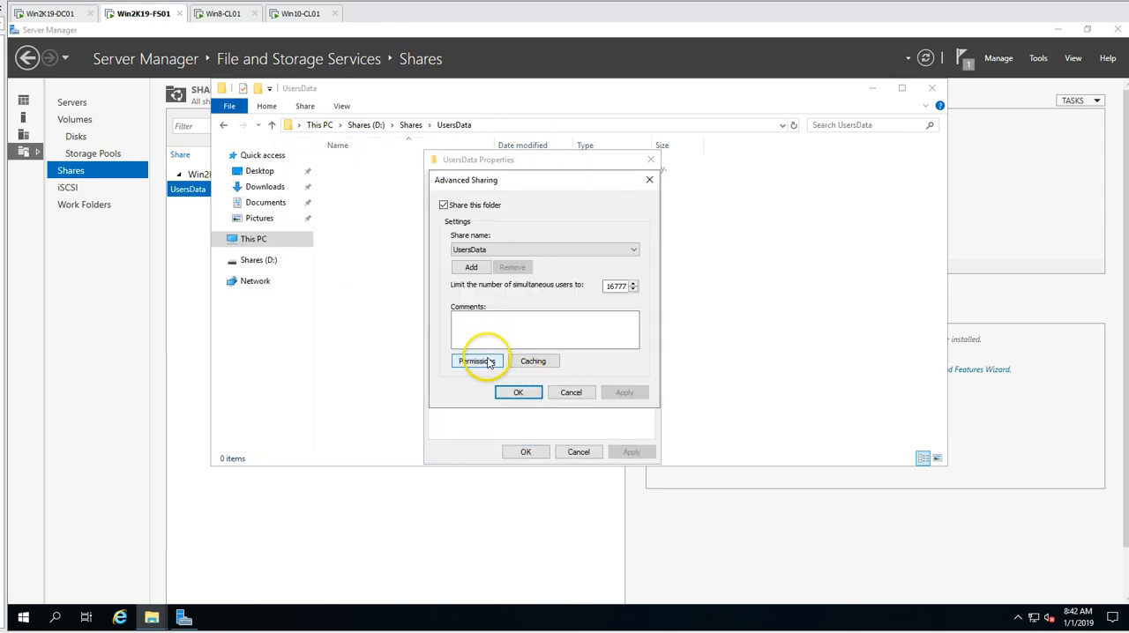
pyautogui.click(477, 361)
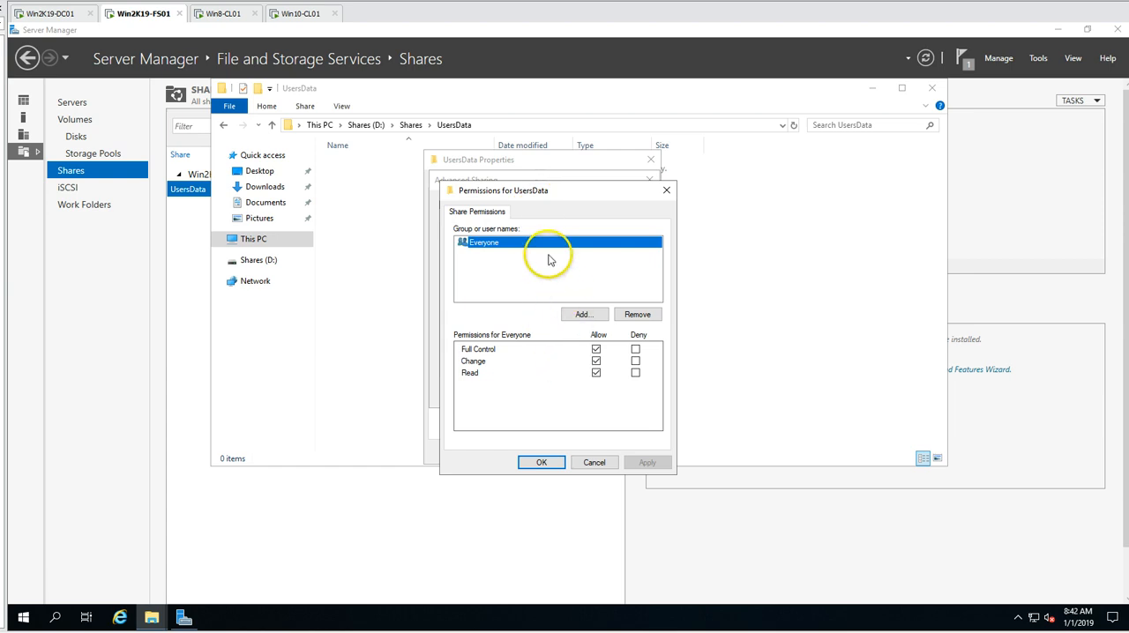
pyautogui.click(543, 463)
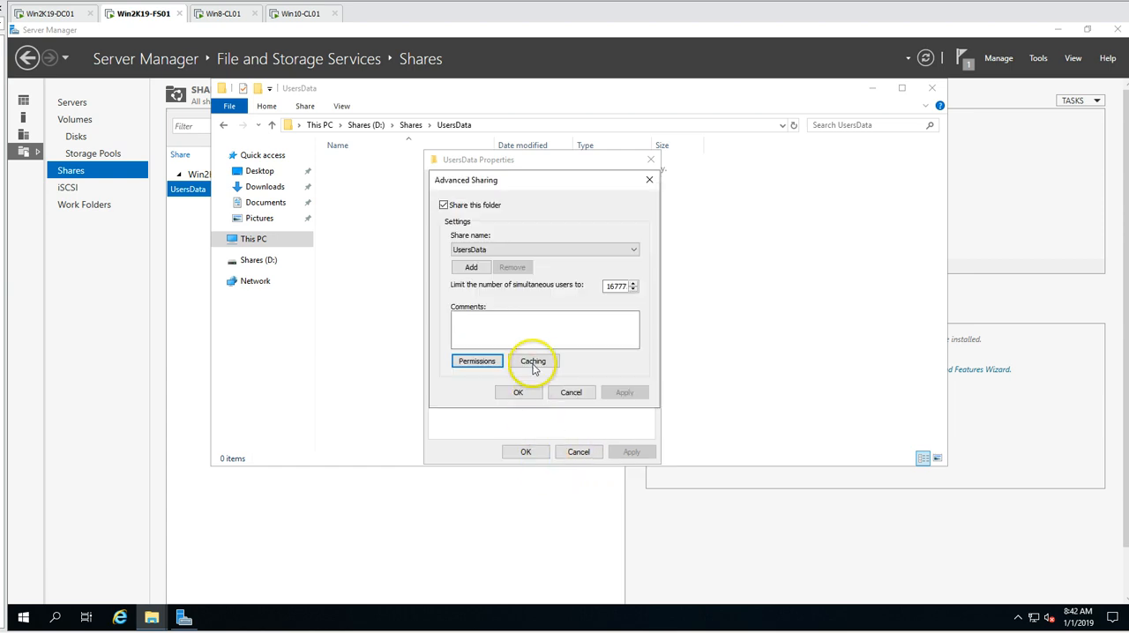
pyautogui.click(534, 361)
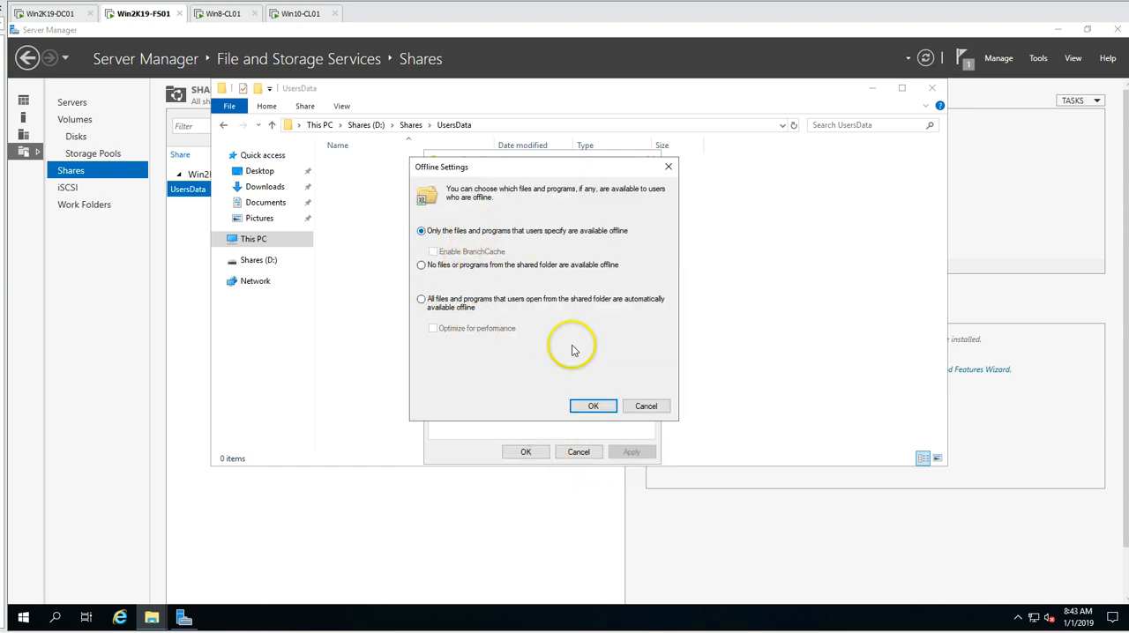
pyautogui.click(593, 406)
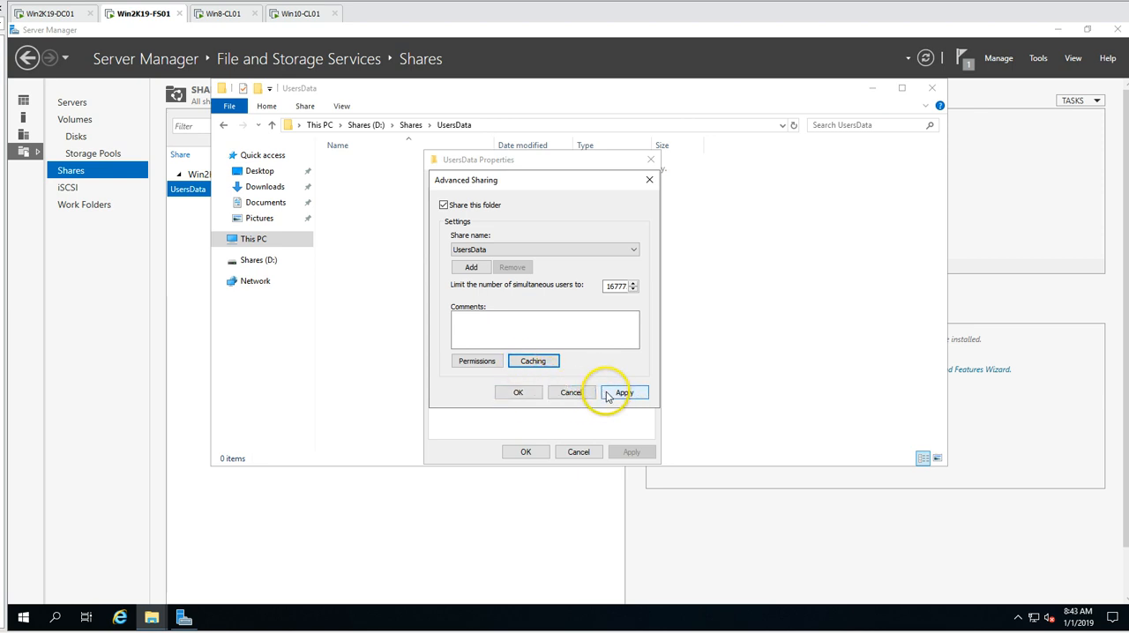
pyautogui.click(521, 394)
# - Review the UsersData folder's security permissions for SYSTEM, Administrators and Users
pyautogui.click(508, 183)
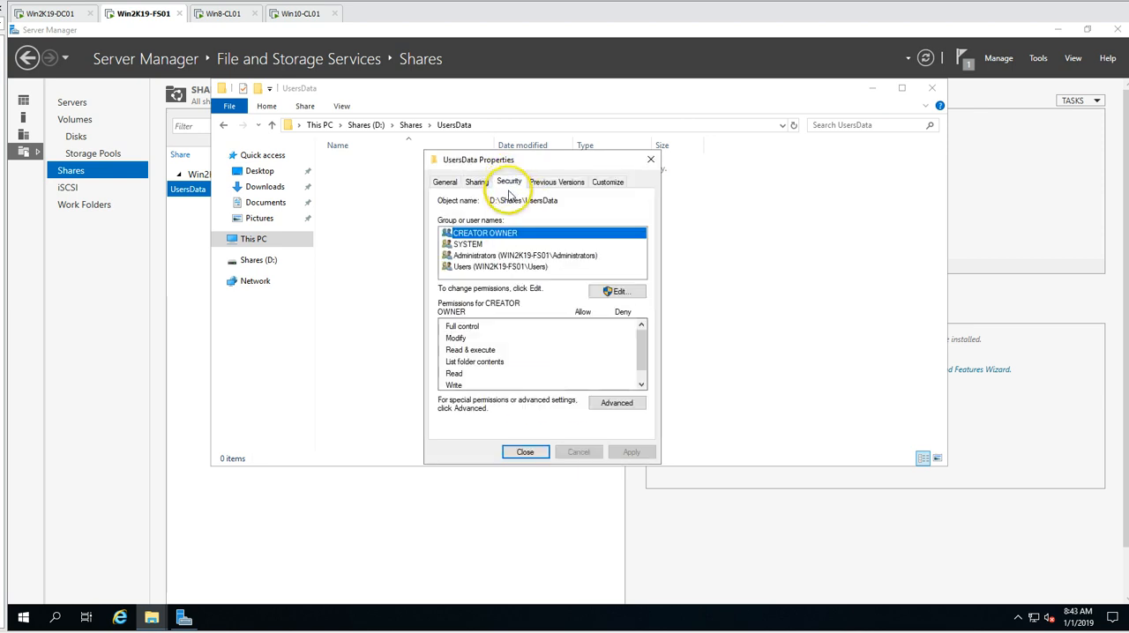
pyautogui.click(508, 244)
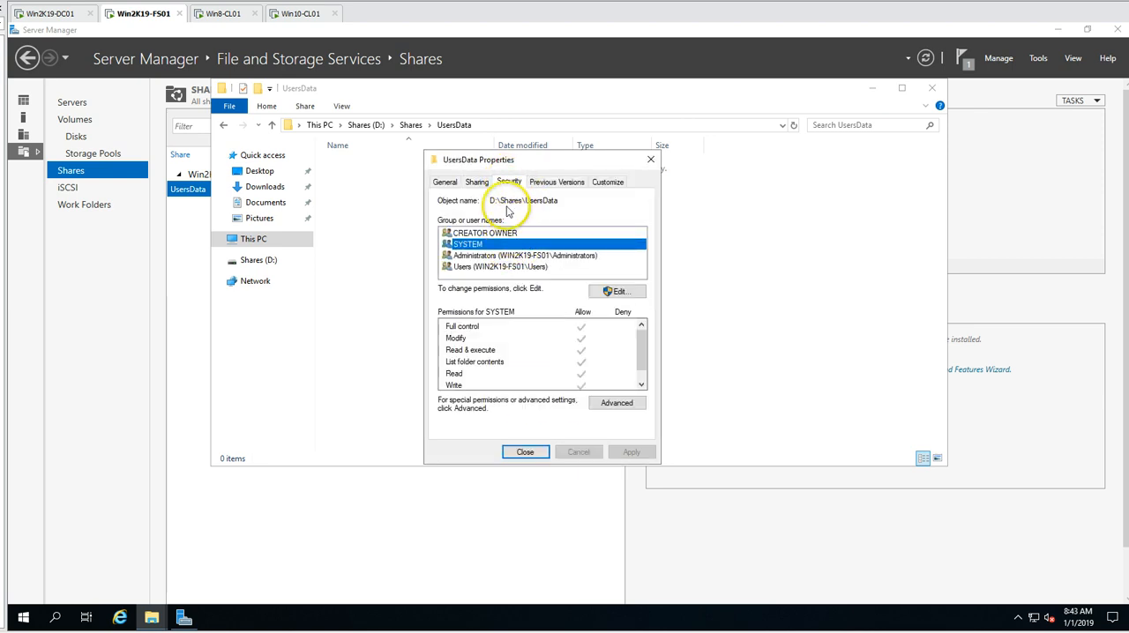
pyautogui.click(508, 256)
pyautogui.click(508, 267)
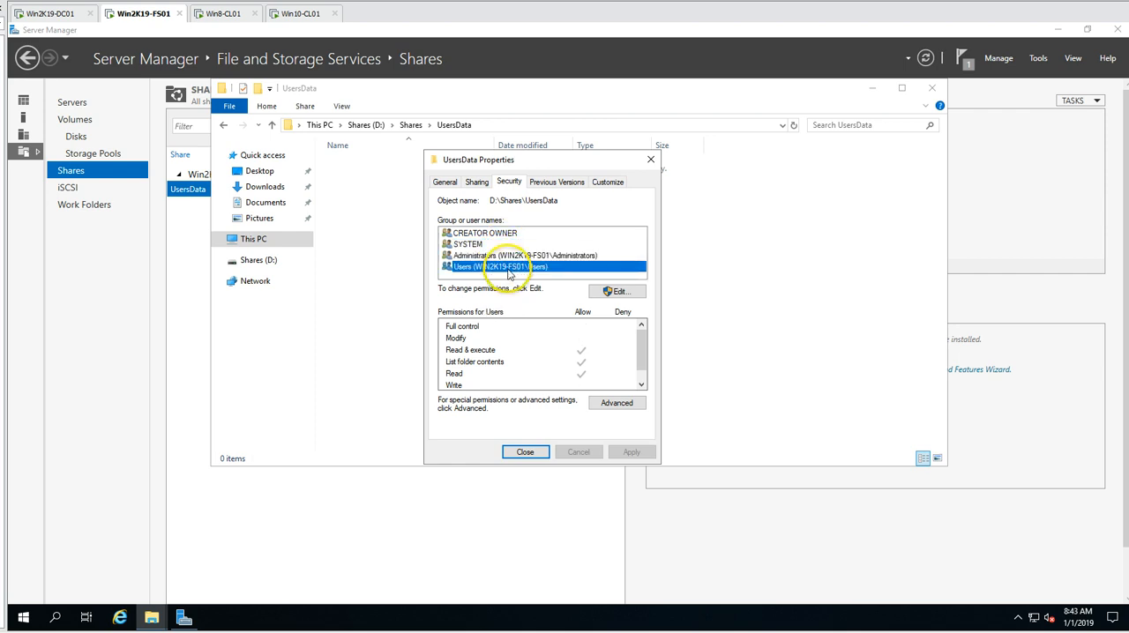
# - Add the domain account user01 to the UsersData folder's security permissions
pyautogui.click(620, 293)
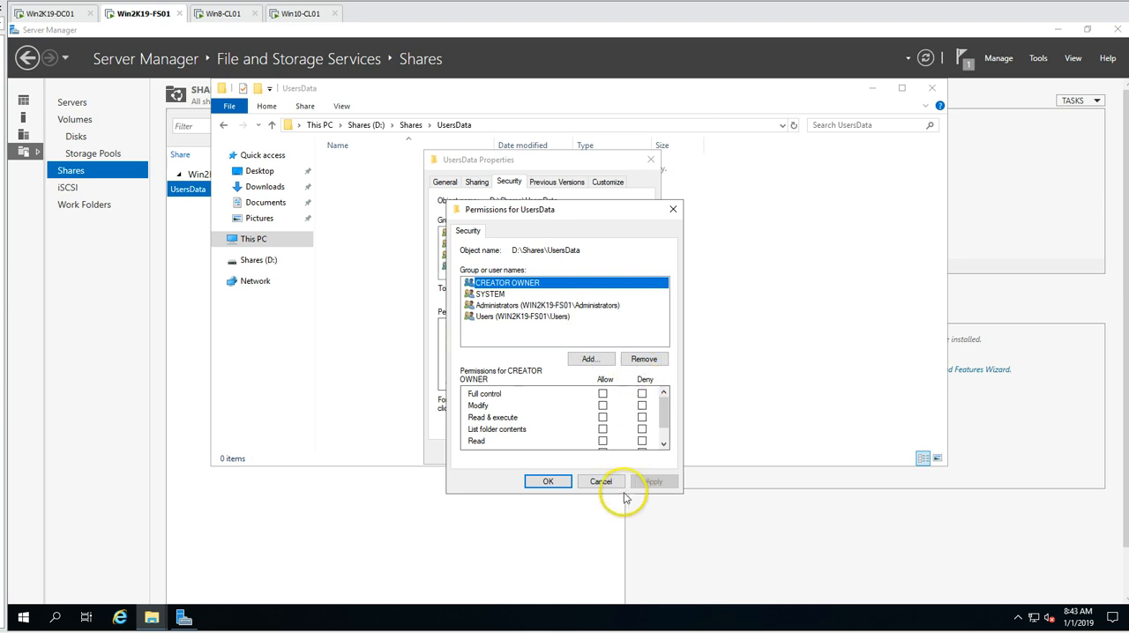
pyautogui.click(591, 360)
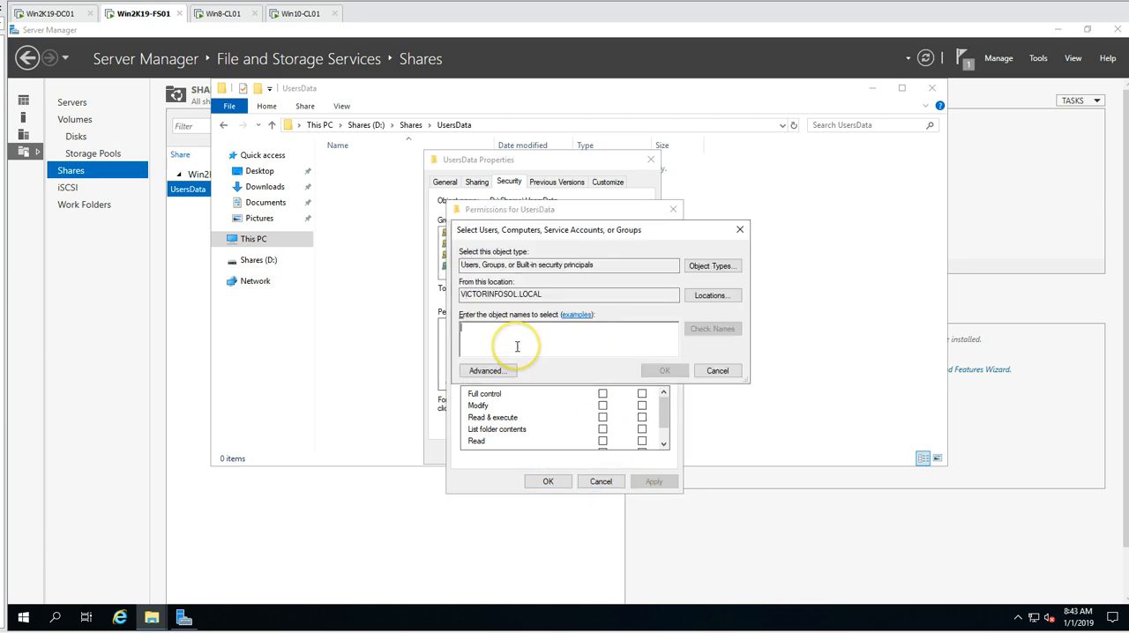
pyautogui.write('user01')
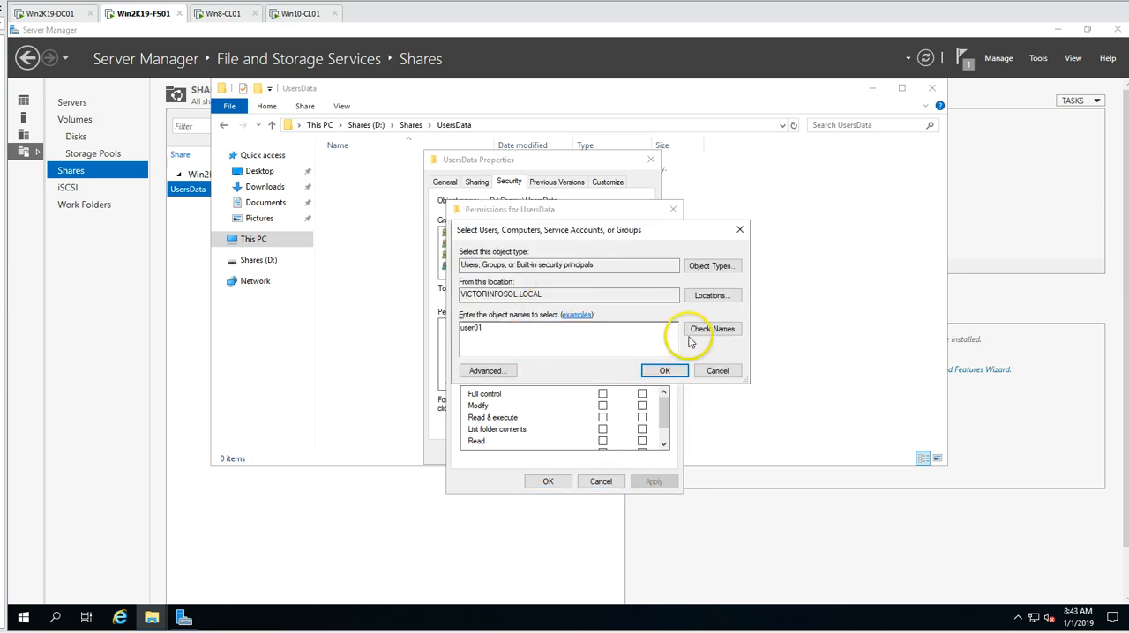
pyautogui.click(704, 329)
pyautogui.click(666, 370)
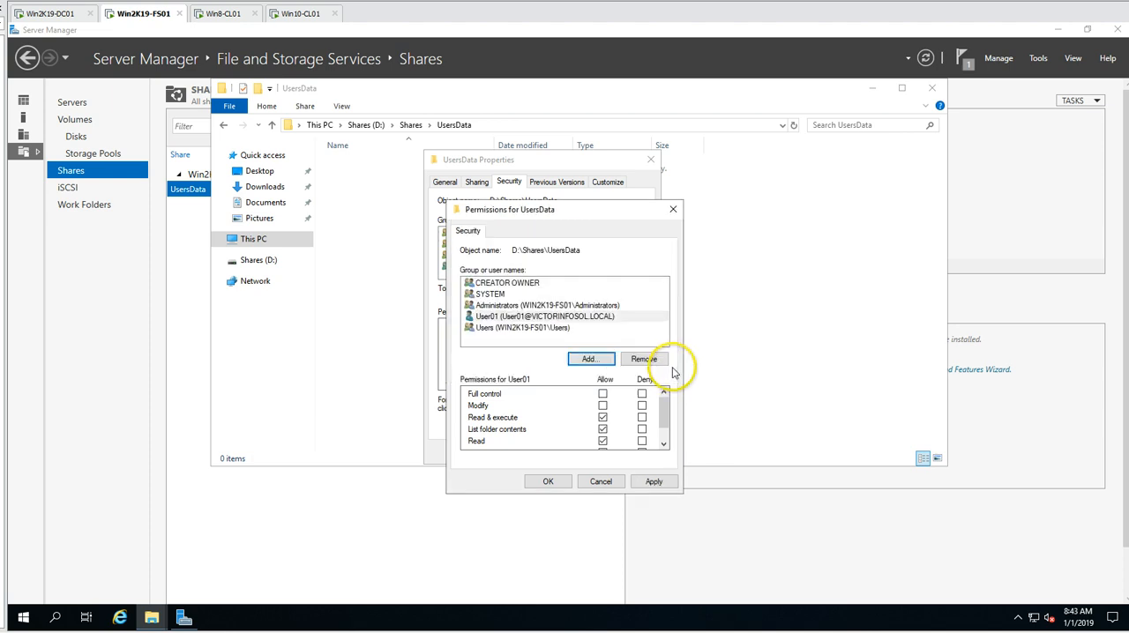
# - Allow User01 the Write permission on UsersData alongside the default read permissions and apply the change
pyautogui.scroll(-1, 663, 416)
pyautogui.click(603, 431)
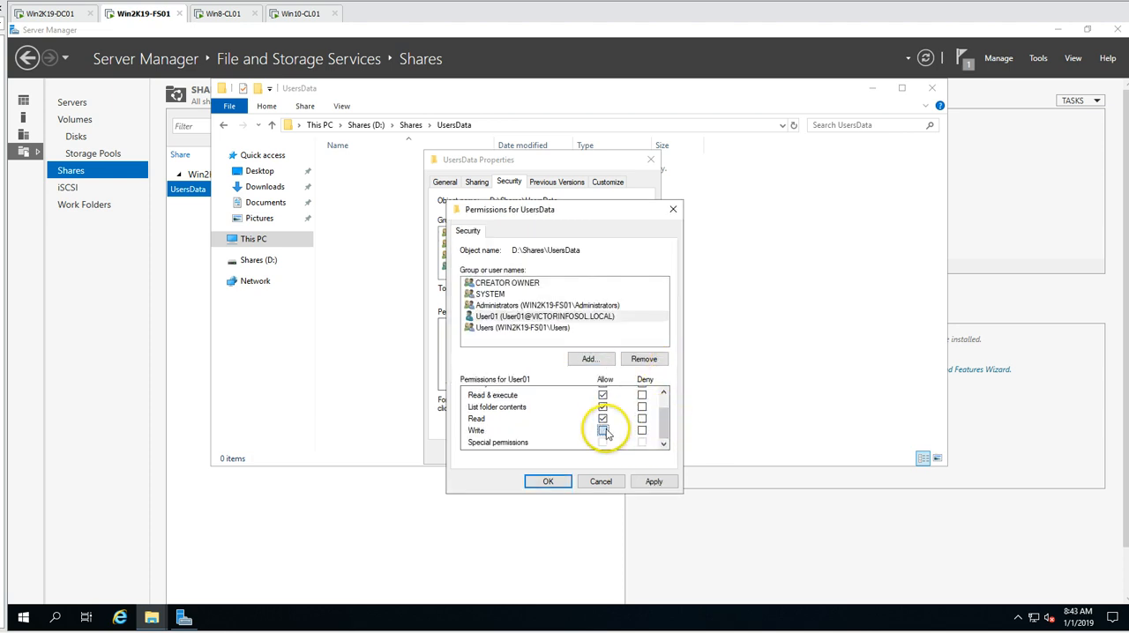
pyautogui.scroll(1, 664, 399)
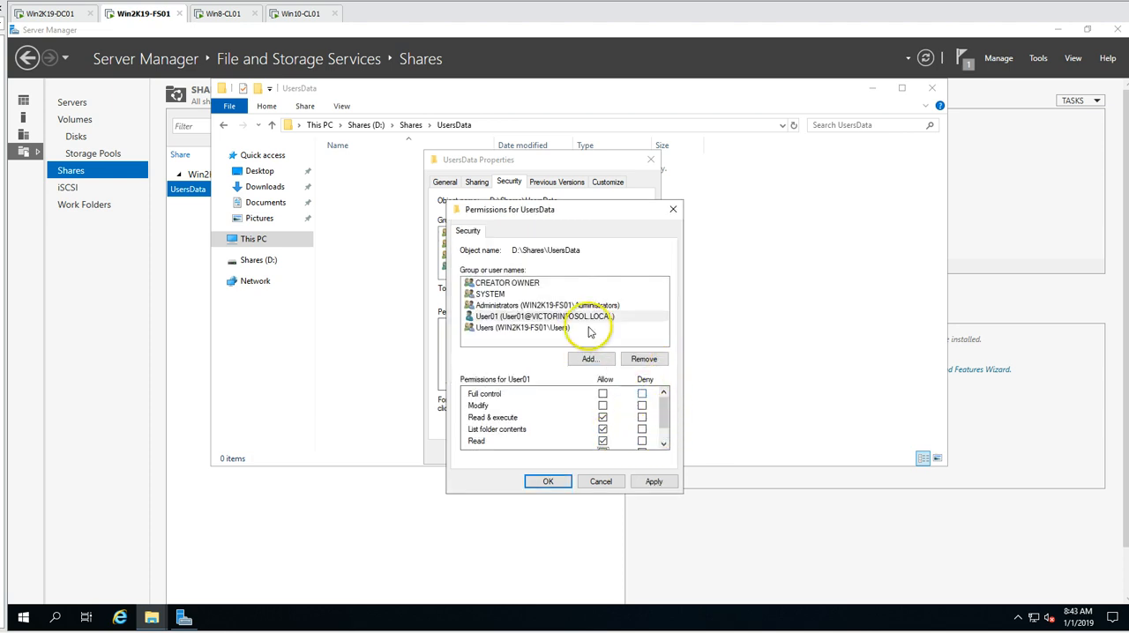
pyautogui.click(653, 481)
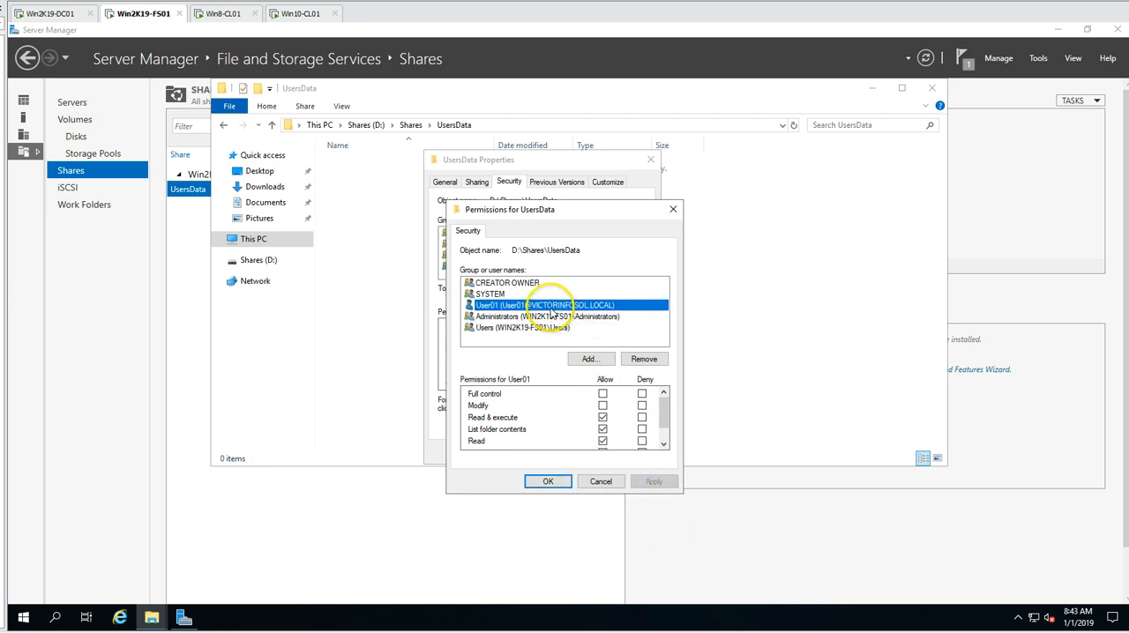
pyautogui.moveTo(671, 416); pyautogui.dragTo(667, 435)
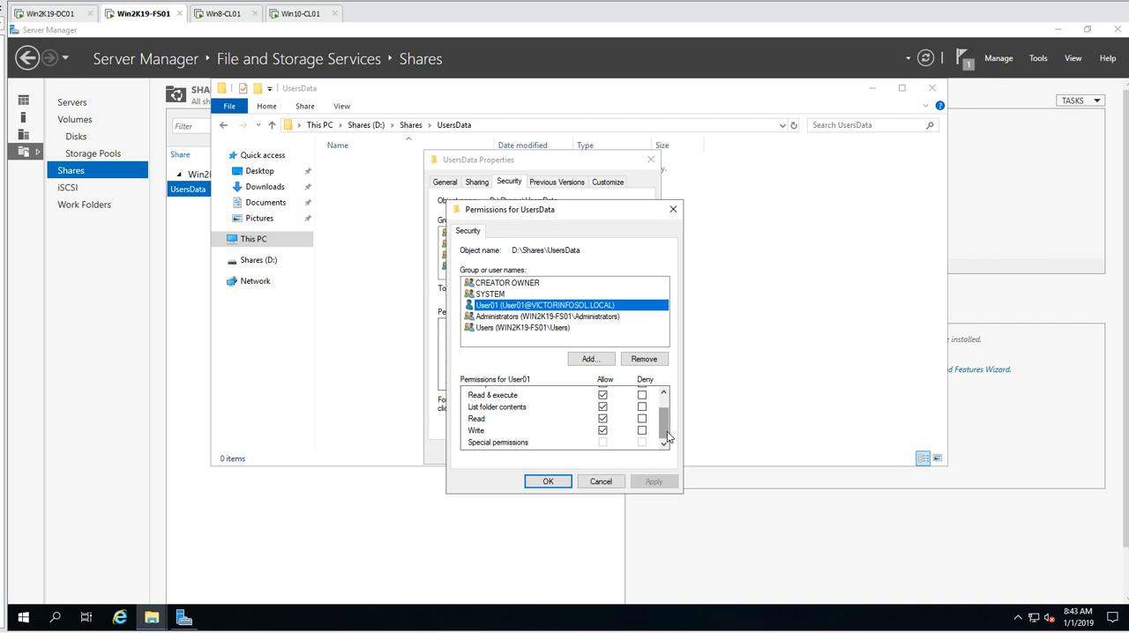
pyautogui.click(541, 481)
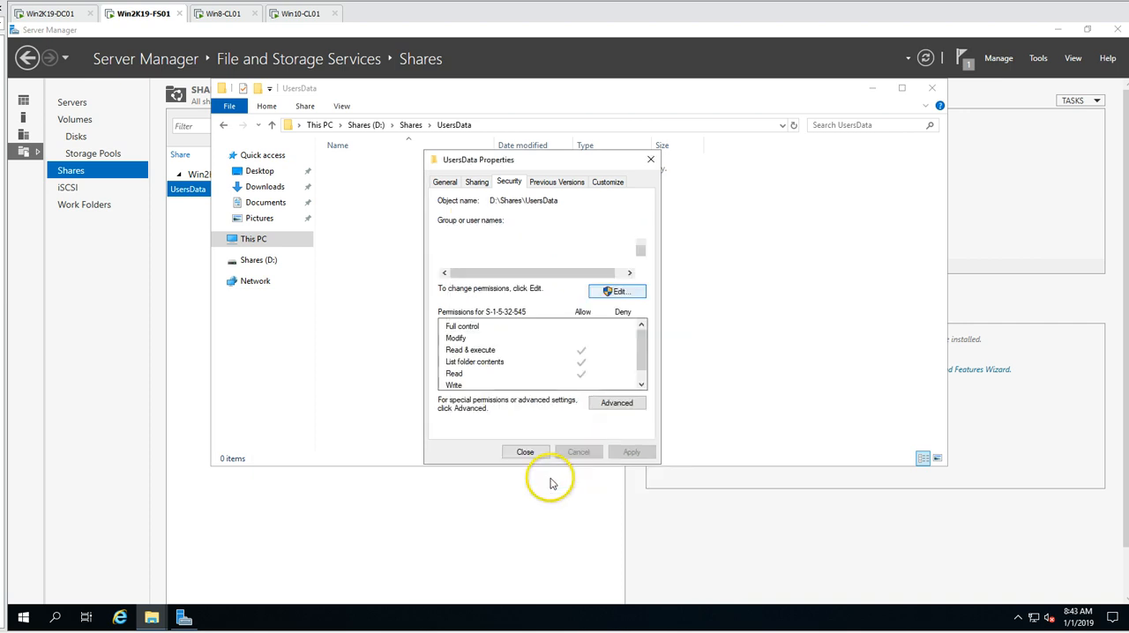
# - Add the domain account user02 to the UsersData folder's security permissions and allow it Modify
pyautogui.click(619, 295)
pyautogui.click(586, 355)
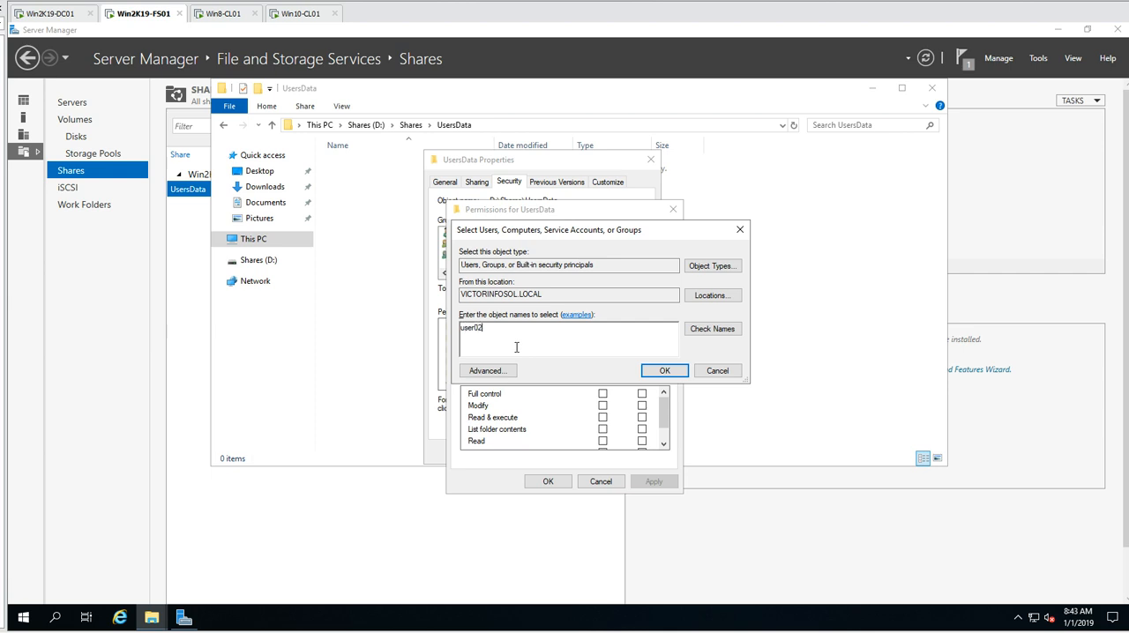
pyautogui.click(712, 328)
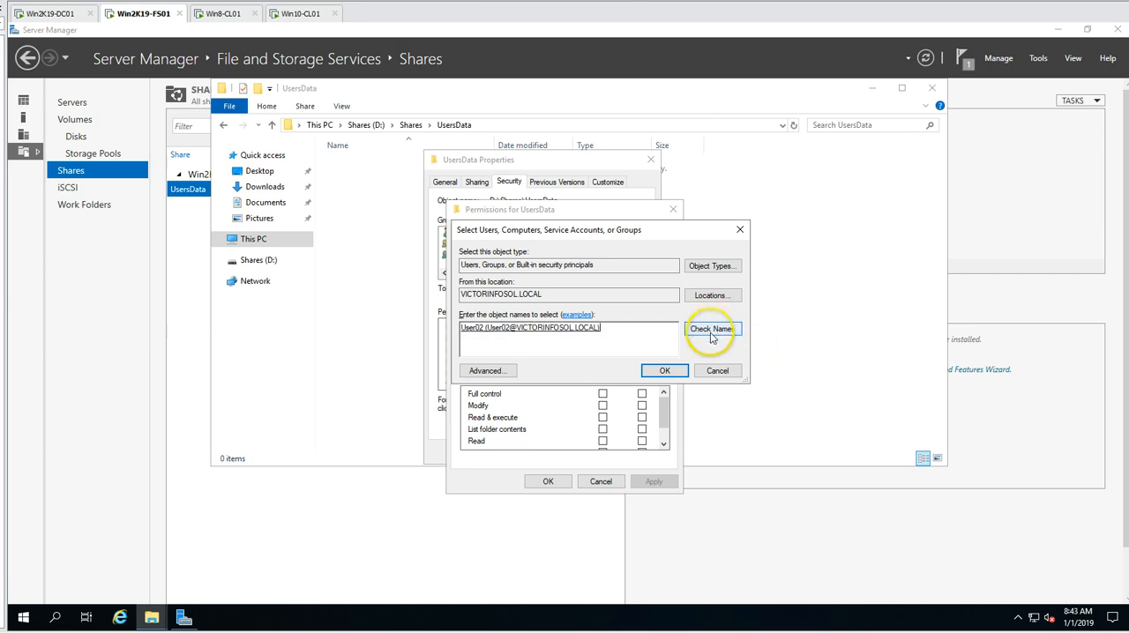
pyautogui.click(664, 370)
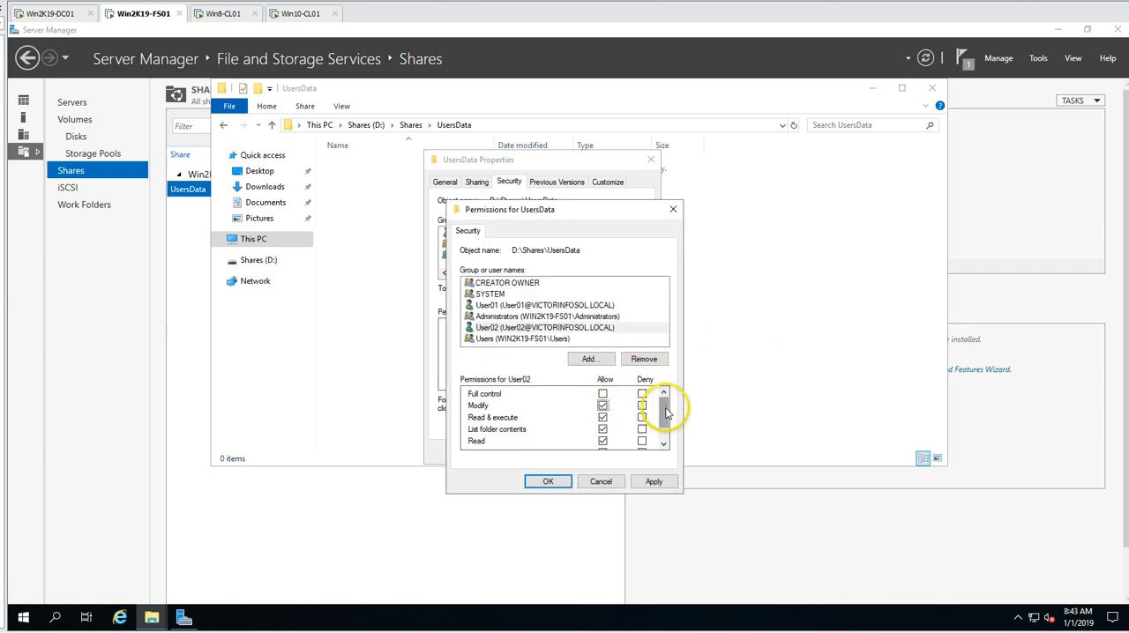
pyautogui.scroll(-1, 665, 450)
pyautogui.click(656, 482)
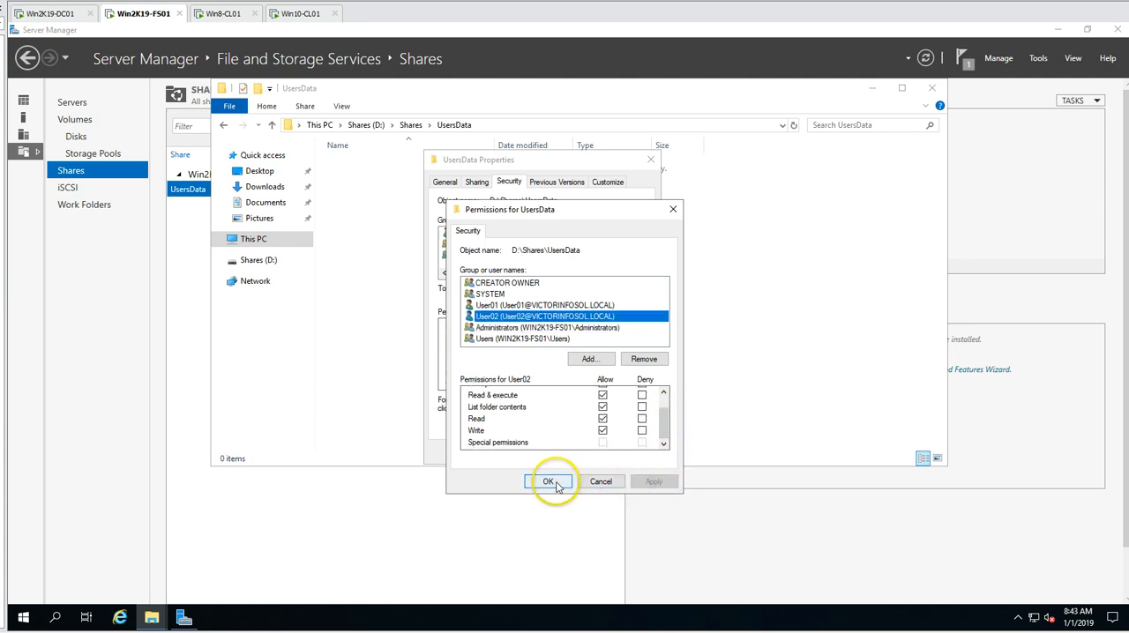
pyautogui.click(547, 481)
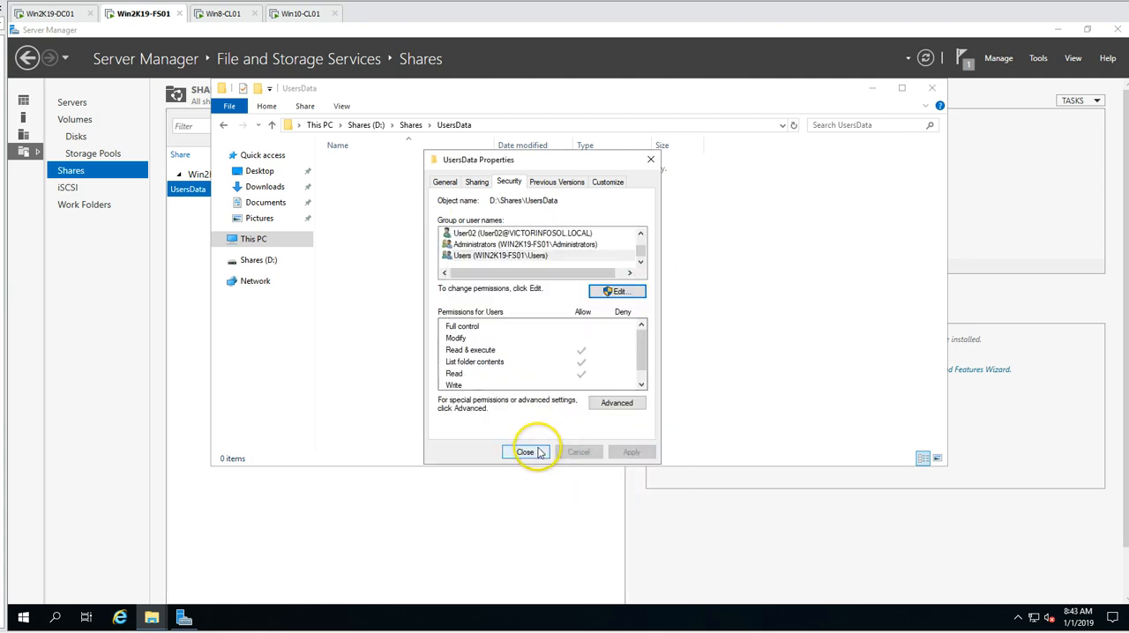
# - Review the User01 and User02 entries in the advanced security settings for UsersData, then close the folder's properties
pyautogui.click(610, 408)
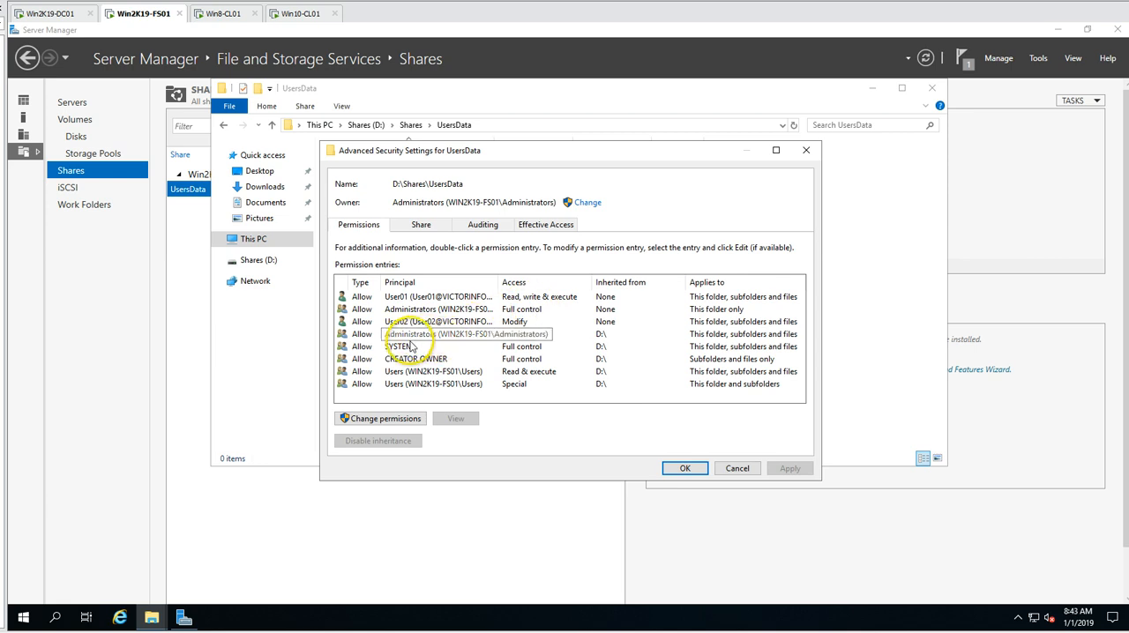
pyautogui.click(413, 346)
pyautogui.click(437, 323)
pyautogui.click(459, 298)
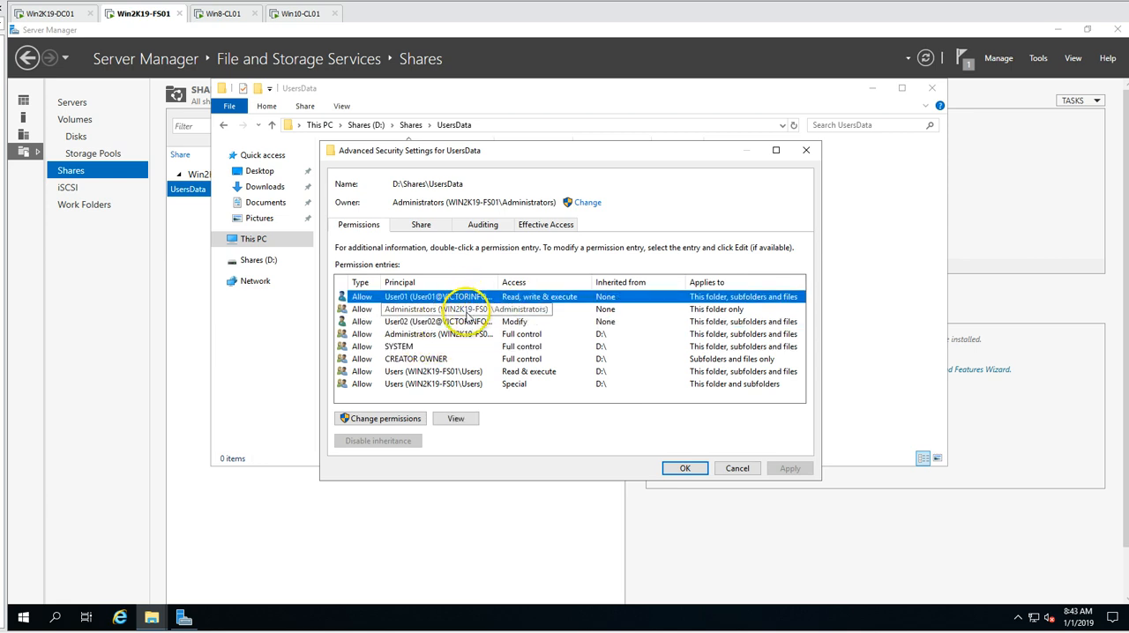
pyautogui.click(453, 321)
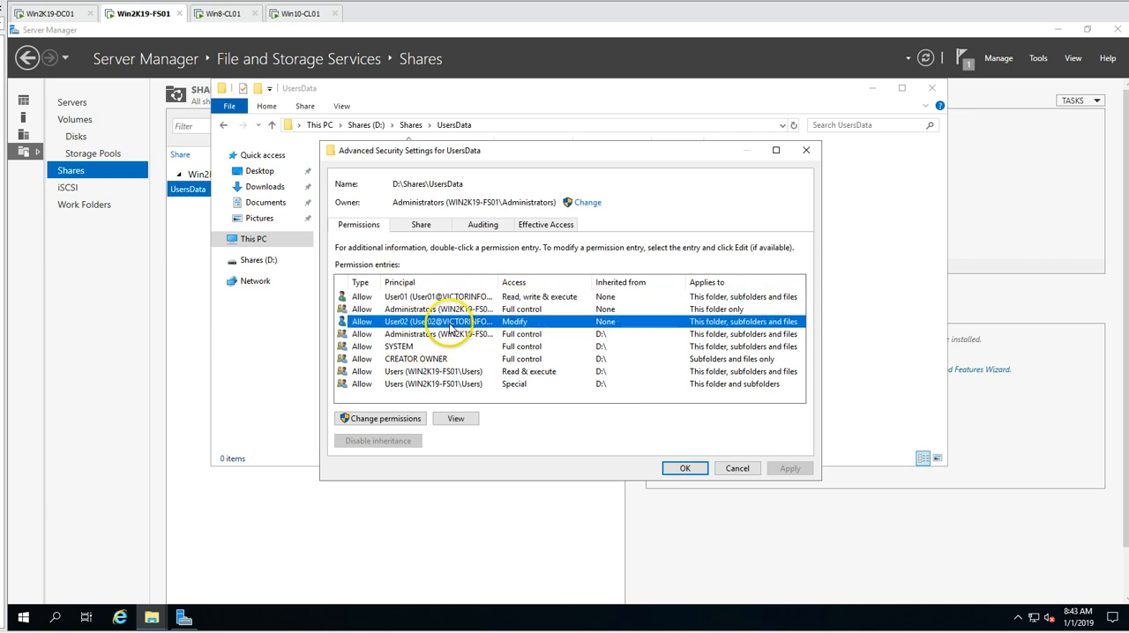
pyautogui.click(685, 469)
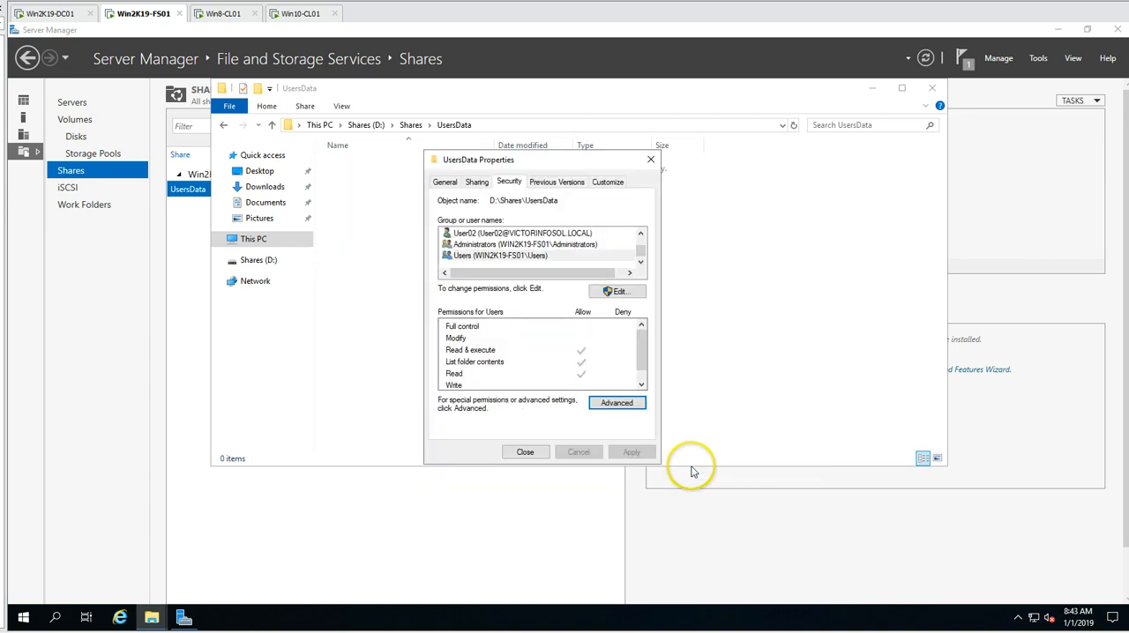
pyautogui.click(526, 452)
# - Create a folder named User01 inside UsersData and duplicate it in the same location
pyautogui.rightClick(425, 241)
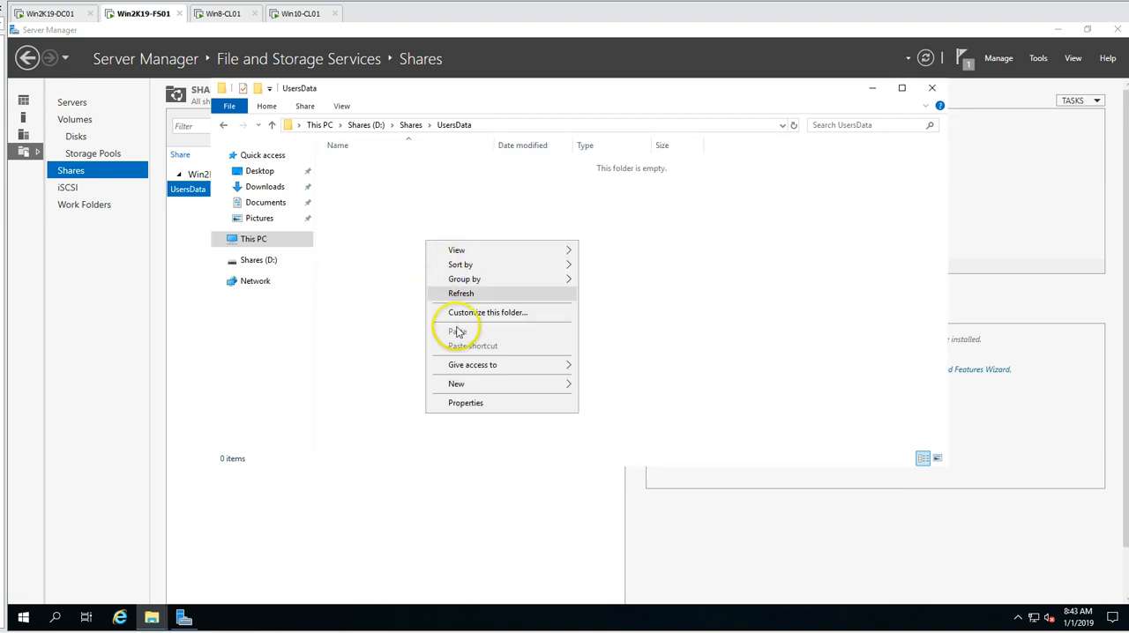
pyautogui.moveTo(472, 389)
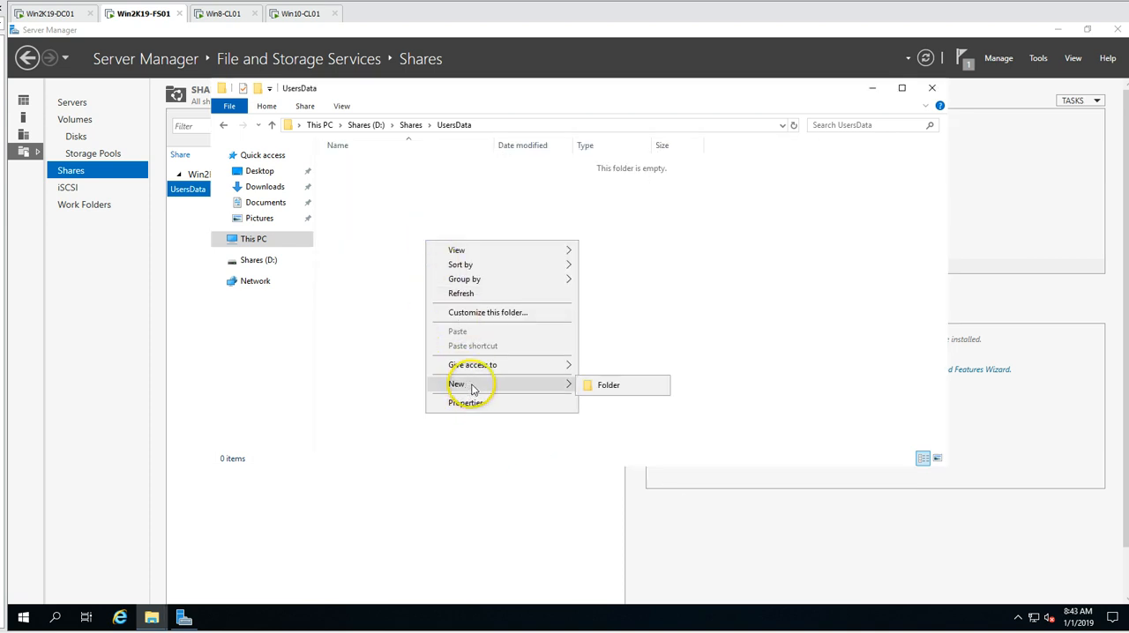
pyautogui.click(596, 385)
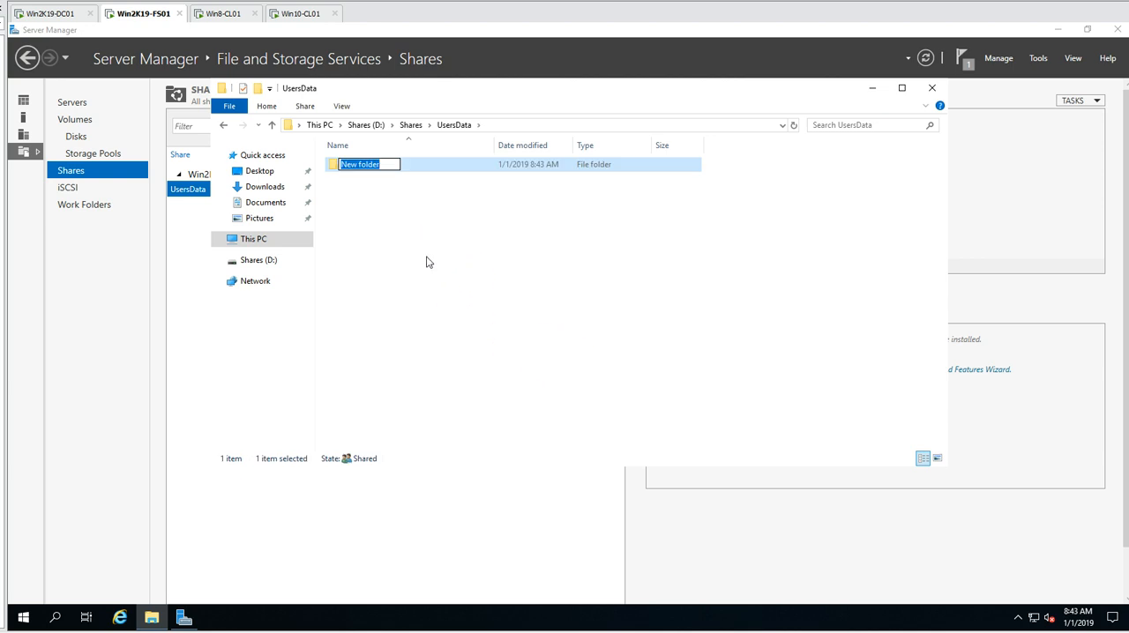
pyautogui.press('Return')
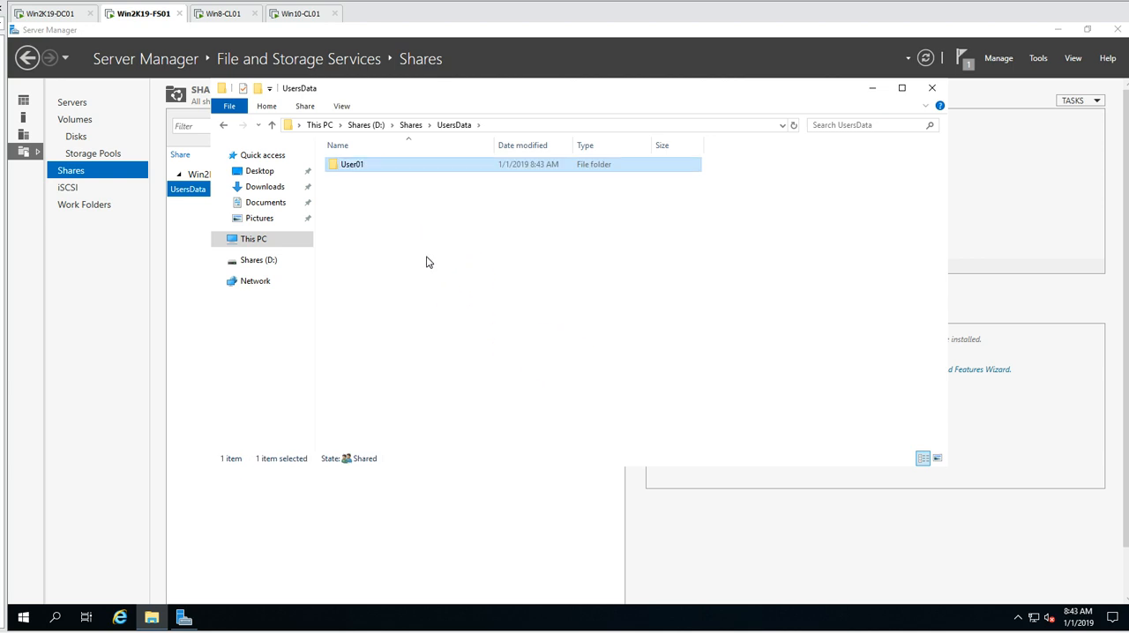
pyautogui.hotkey('ctrl', 'v')
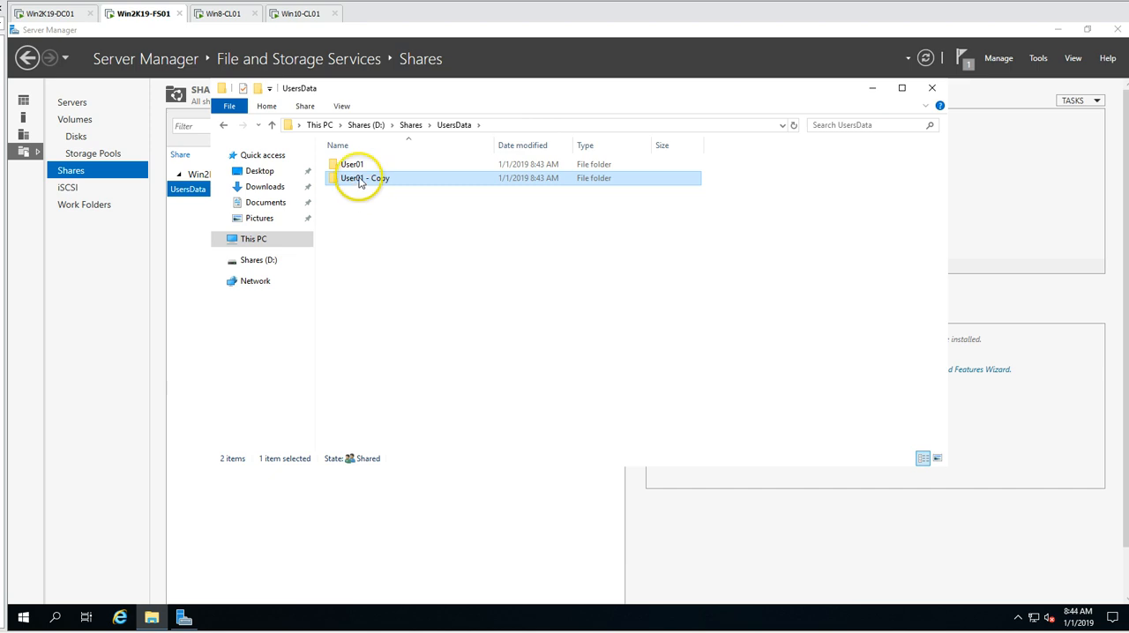
# - Rename the duplicated User01 - Copy folder inside UsersData to User02
pyautogui.moveTo(360, 181); pyautogui.dragTo(457, 183)
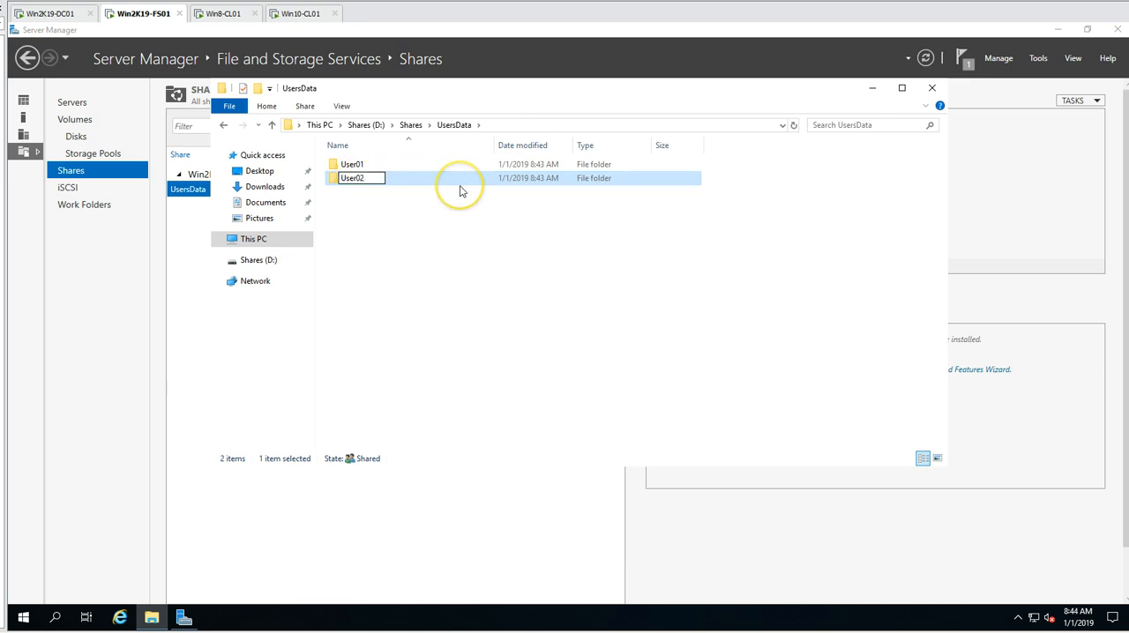
pyautogui.write('2')
pyautogui.press('Return')
# - Start Notepad on the file server and write User01 in the blank document
pyautogui.click(23, 617)
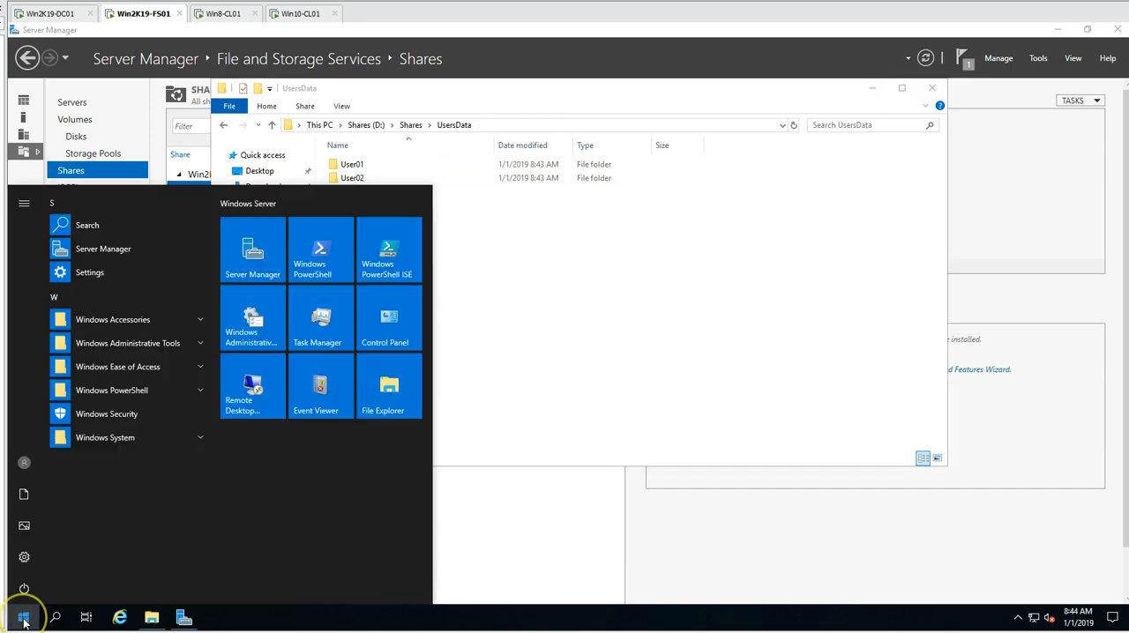
pyautogui.rightClick(24, 620)
pyautogui.click(55, 533)
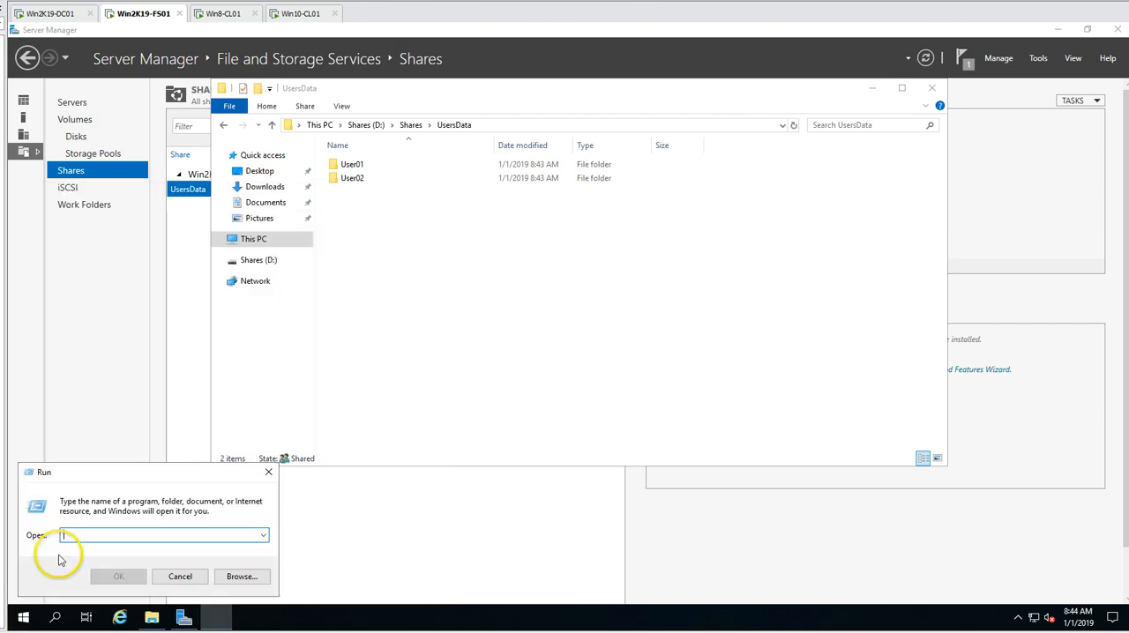
pyautogui.write('Notepad')
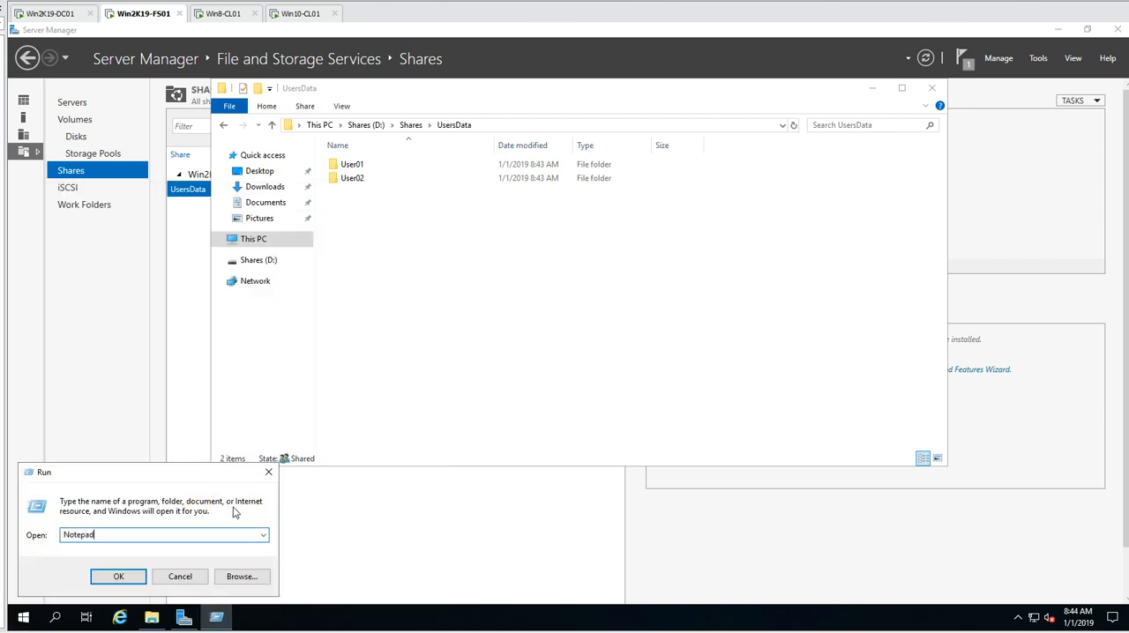
pyautogui.press('Return')
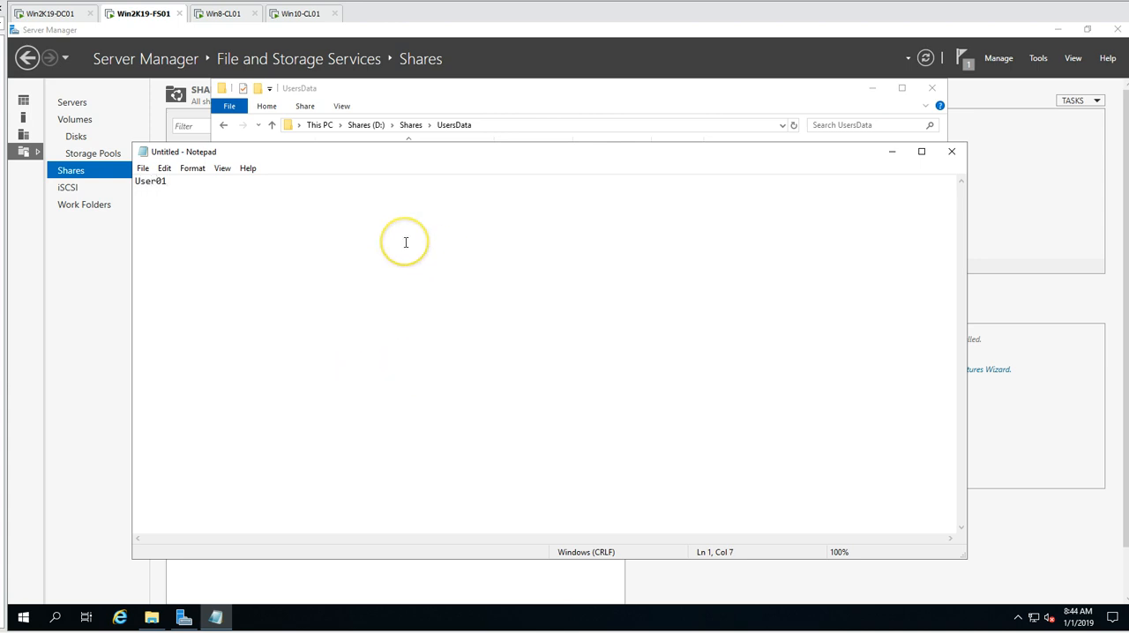
# - Save the note as a text document named User01 in D:\Shares\UsersData\User01
pyautogui.click(143, 168)
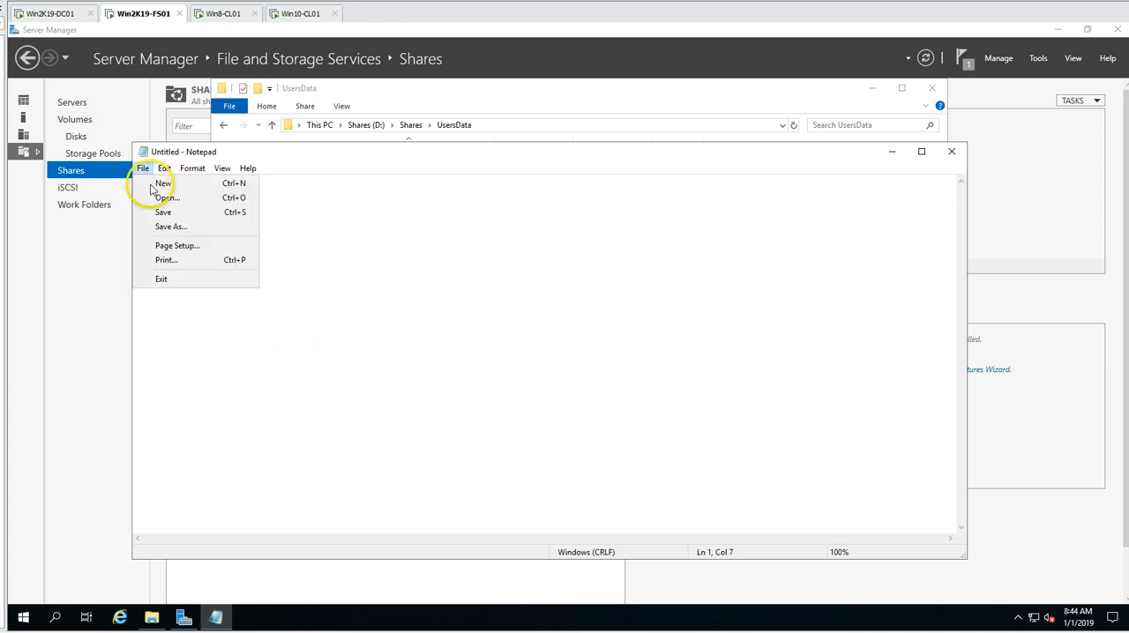
pyautogui.click(168, 224)
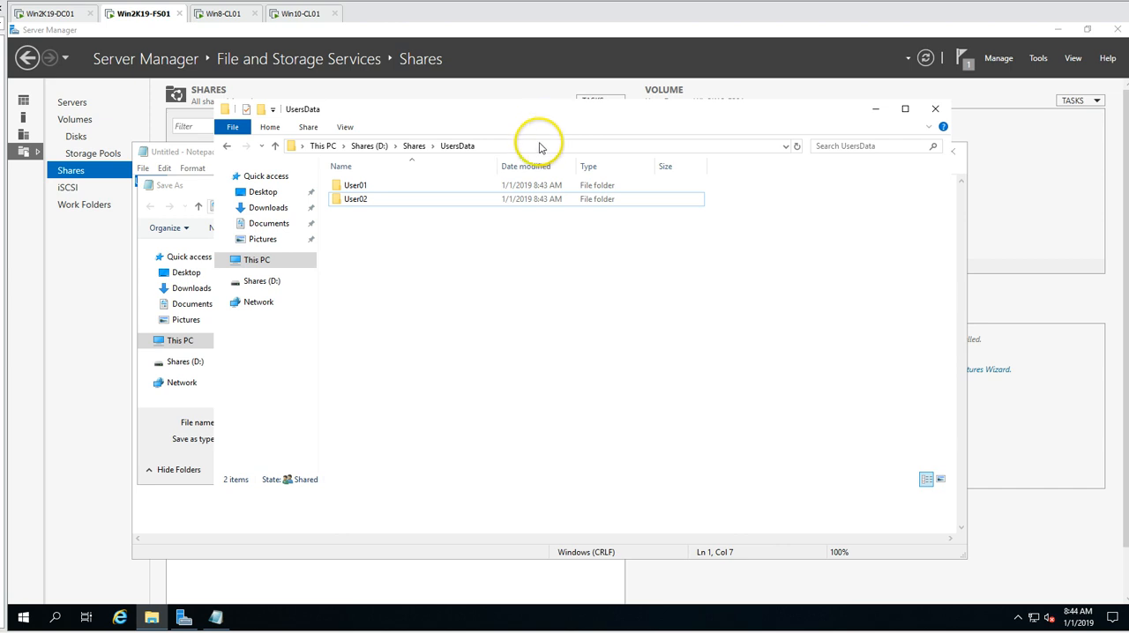
pyautogui.click(537, 144)
pyautogui.doubleClick(356, 186)
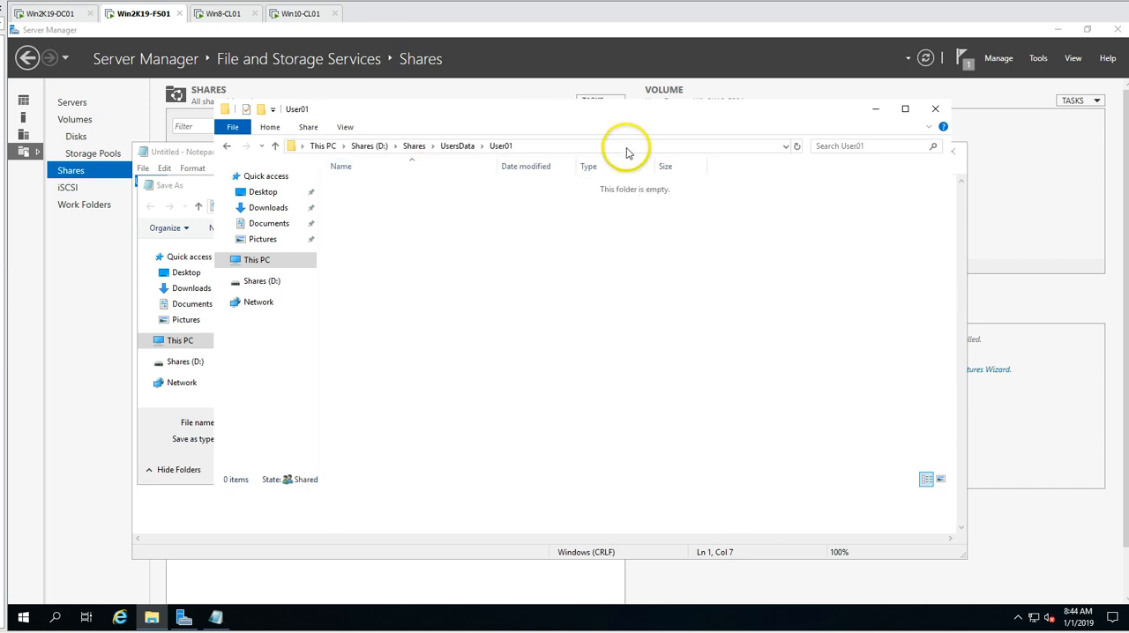
pyautogui.click(564, 146)
pyautogui.hotkey('ctrl', 'c')
pyautogui.click(194, 176)
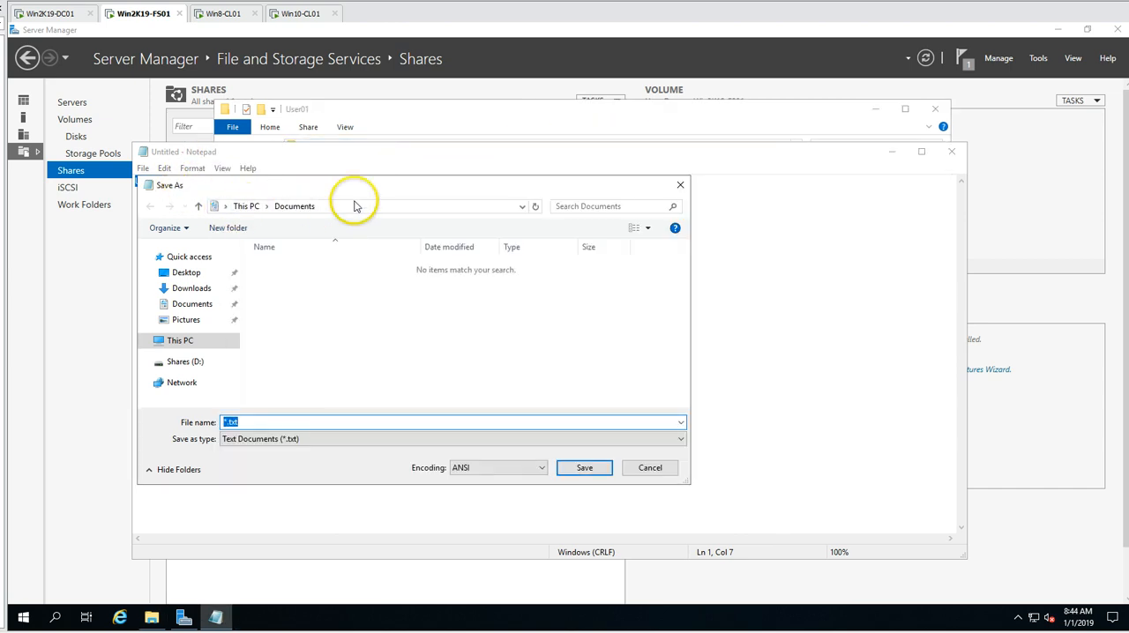
pyautogui.click(353, 202)
pyautogui.hotkey('ctrl', 'v')
pyautogui.press('Return')
pyautogui.click(254, 427)
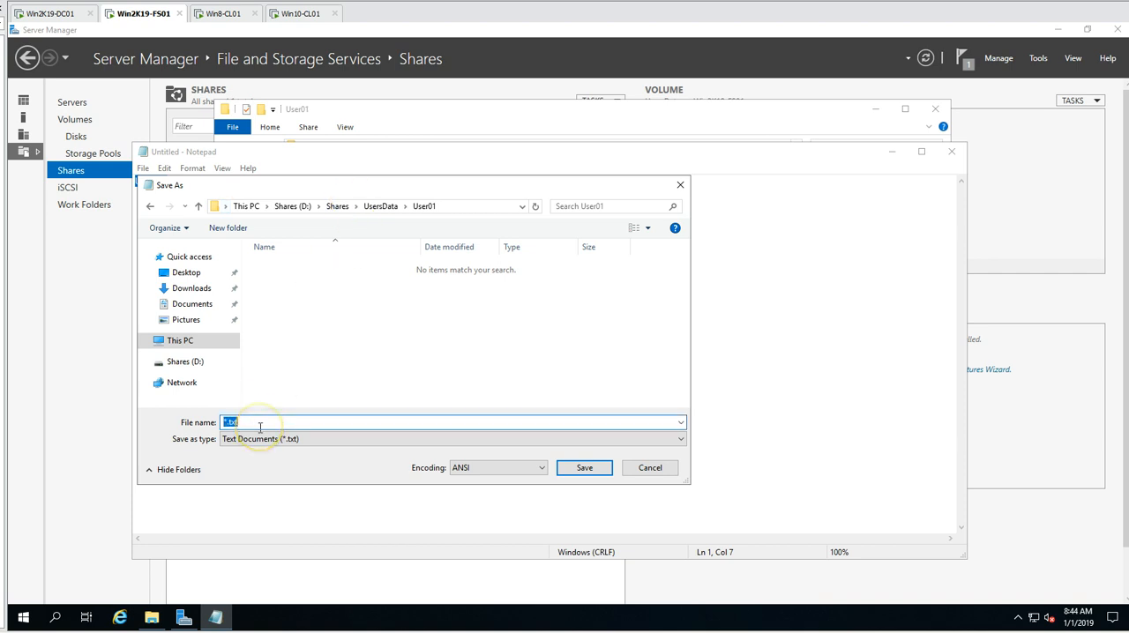
pyautogui.click(584, 468)
# - Check the saved User01 text document inside the User01 folder
pyautogui.click(268, 220)
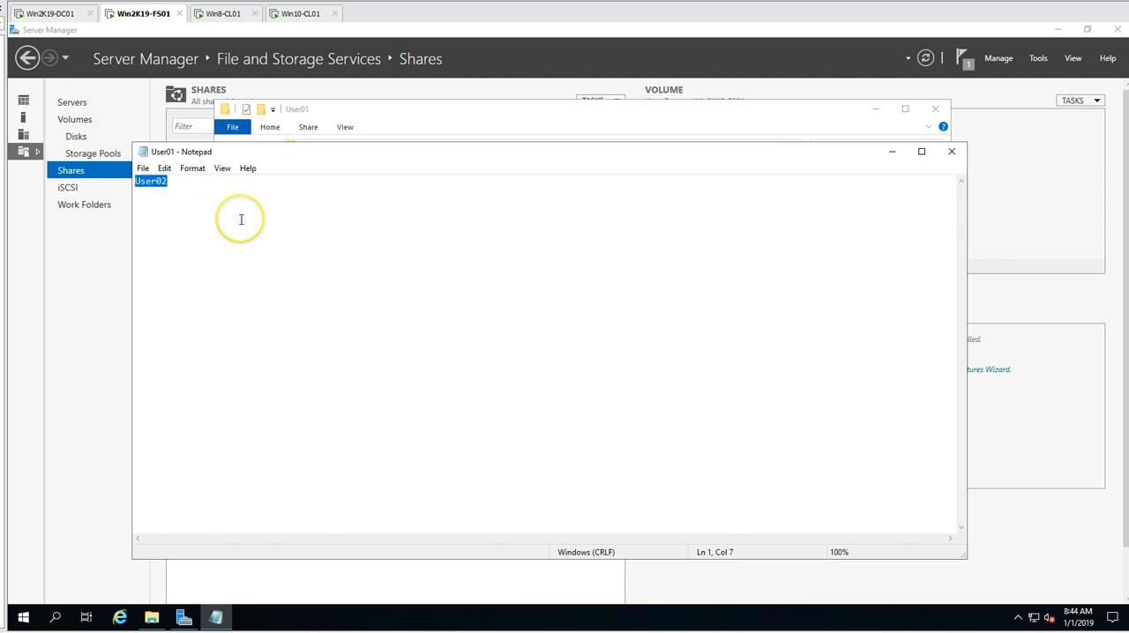
pyautogui.click(380, 132)
pyautogui.click(178, 183)
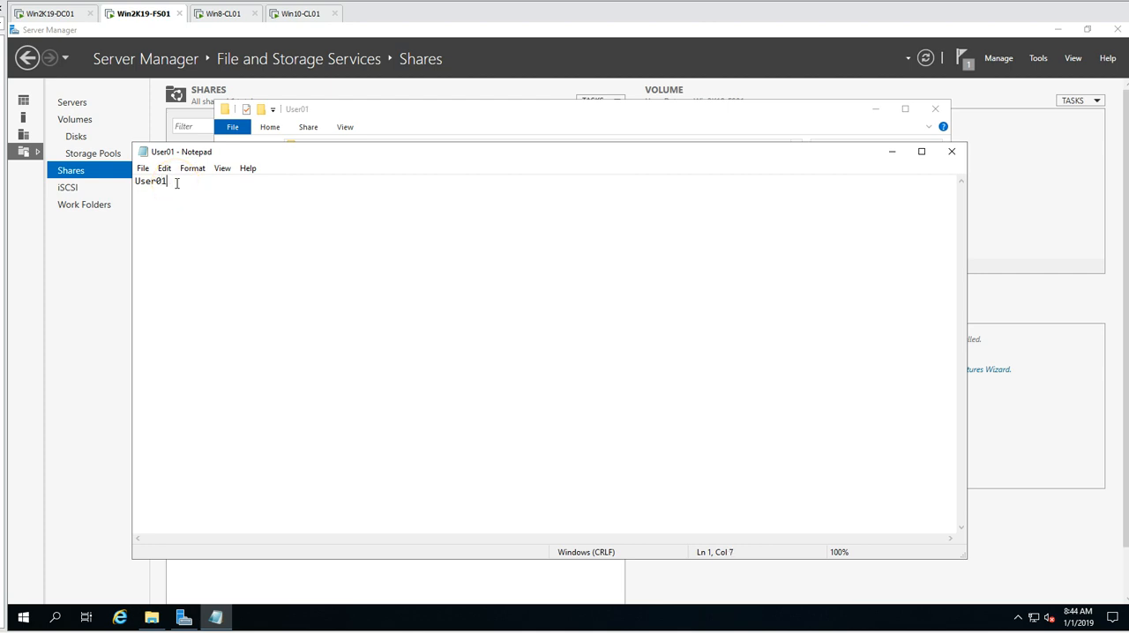
pyautogui.click(418, 118)
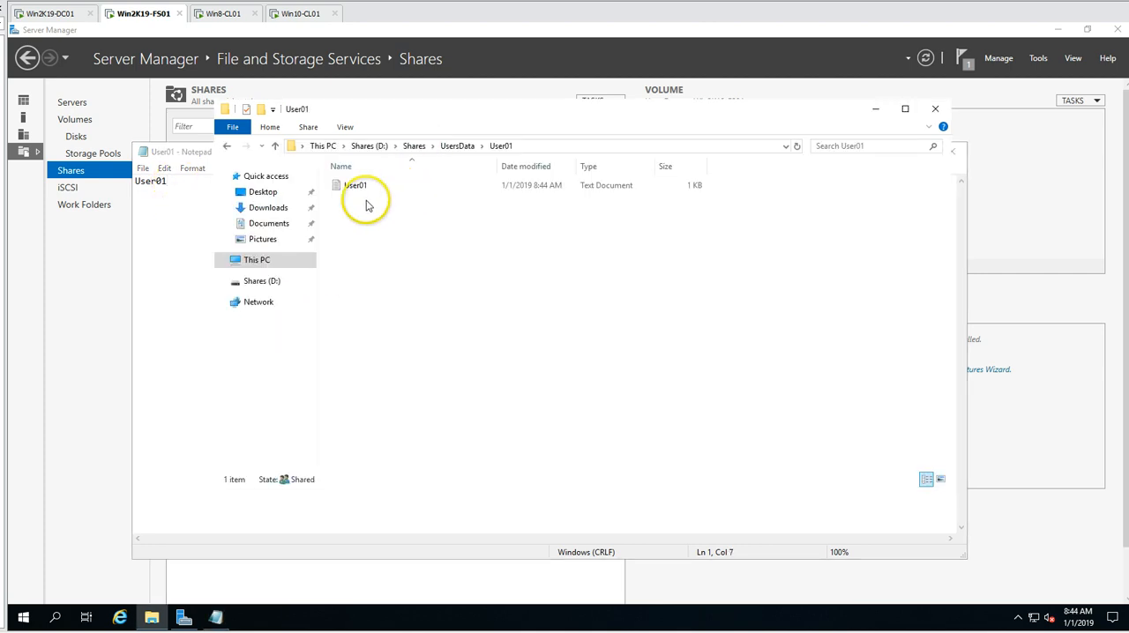
# - Save the note under the new name User02 in the UsersData\User02 folder and close Notepad
pyautogui.click(186, 185)
pyautogui.click(143, 168)
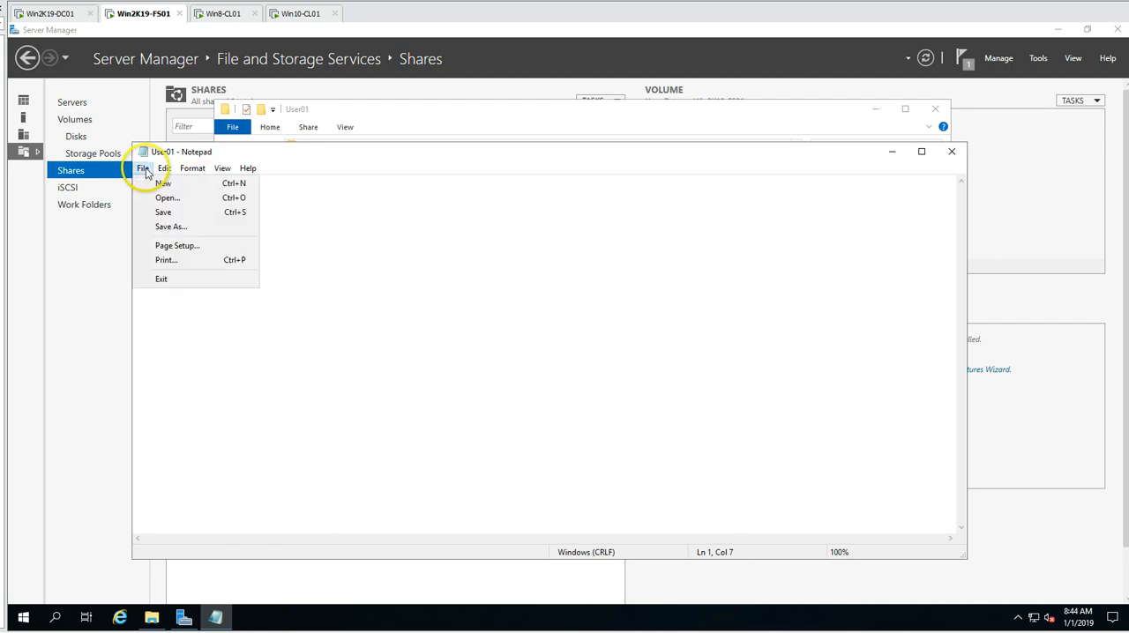
pyautogui.click(158, 227)
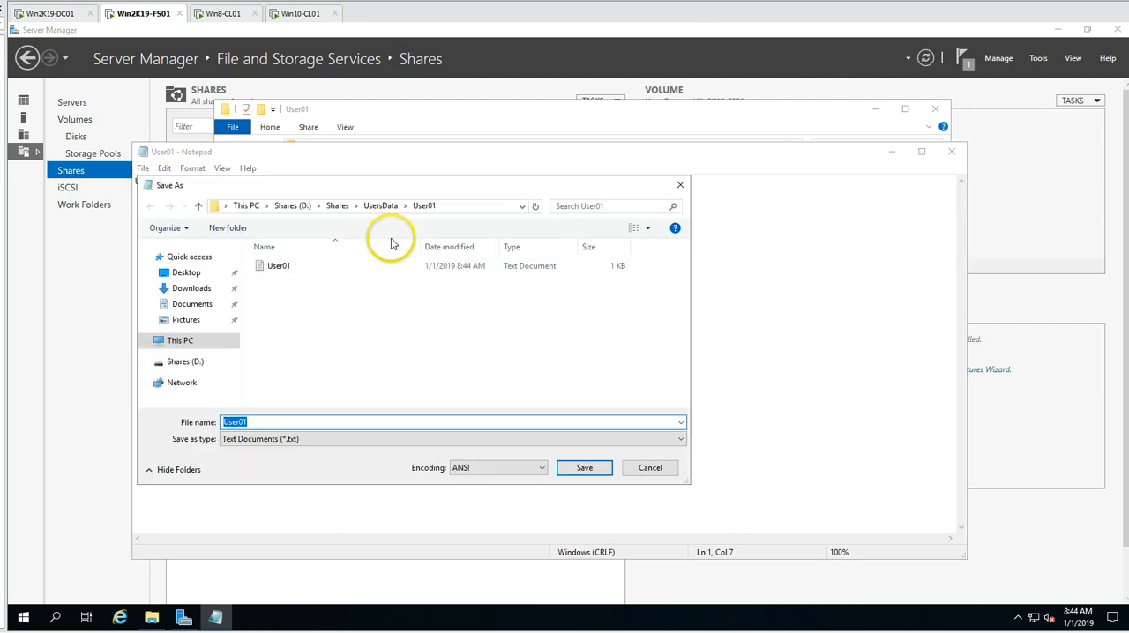
pyautogui.click(380, 206)
pyautogui.doubleClick(279, 280)
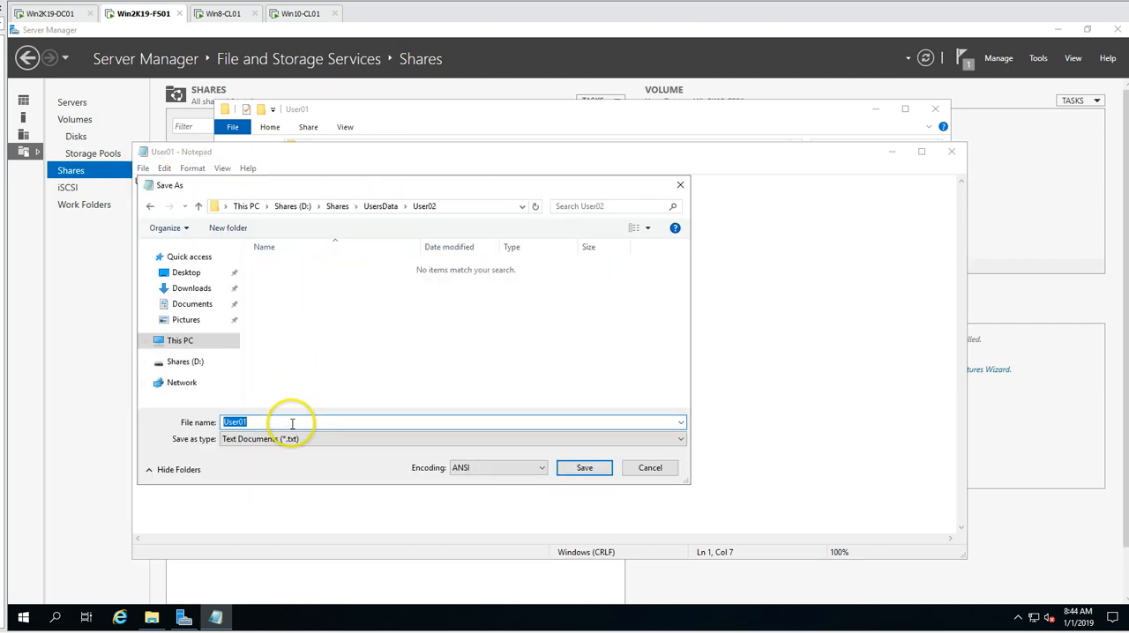
pyautogui.write('User02')
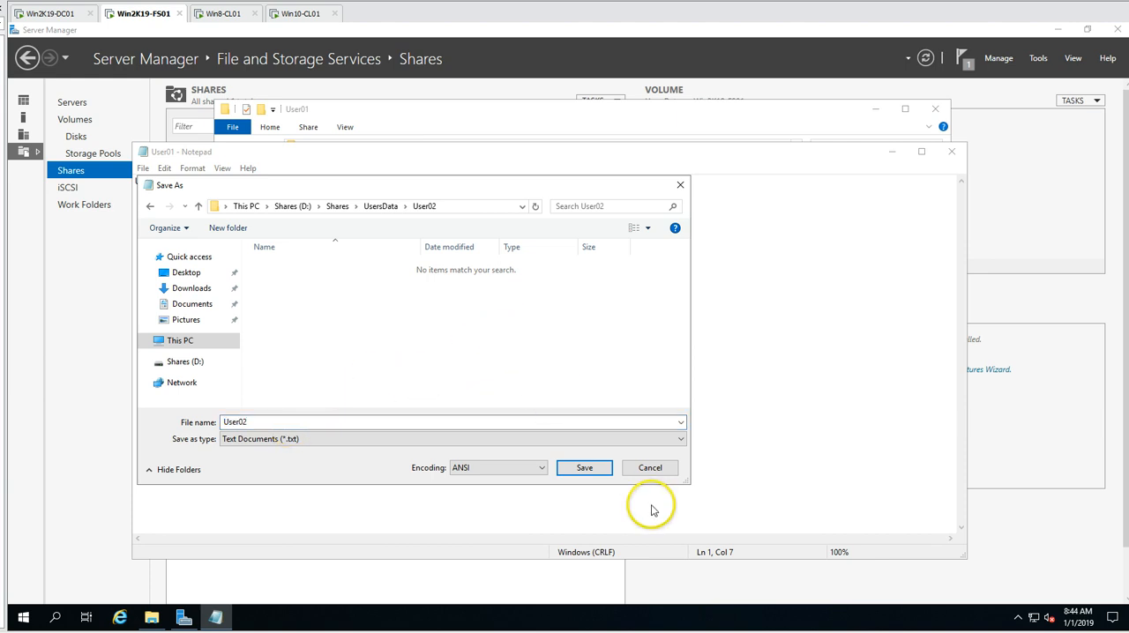
pyautogui.click(583, 468)
pyautogui.click(952, 153)
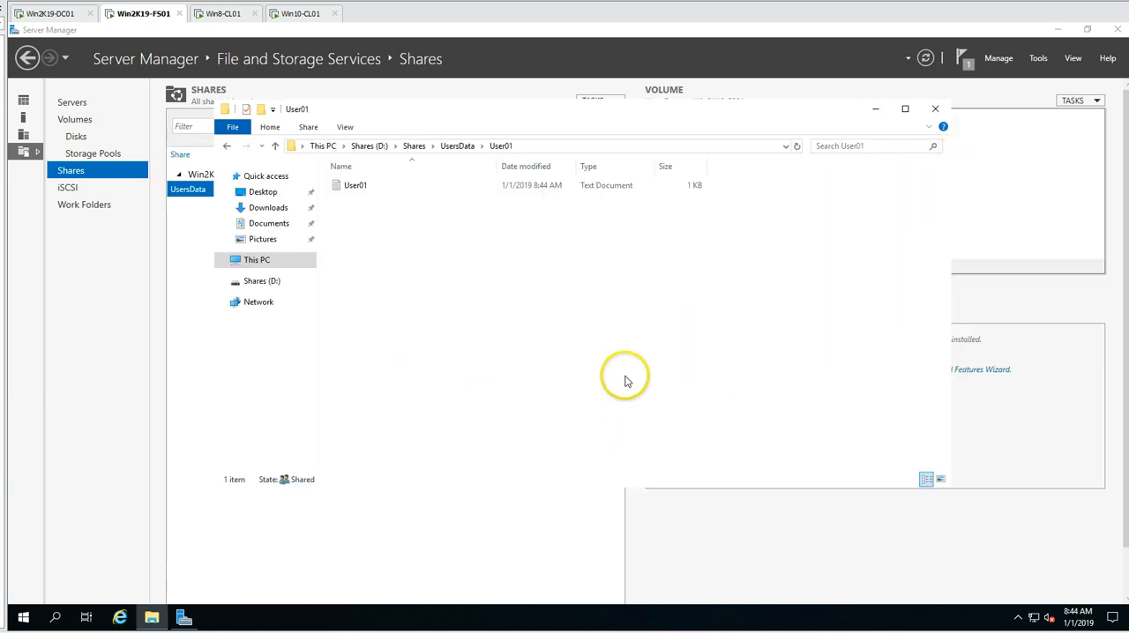
# - Check the contents of the User02 folder inside UsersData, then close the file window
pyautogui.click(228, 146)
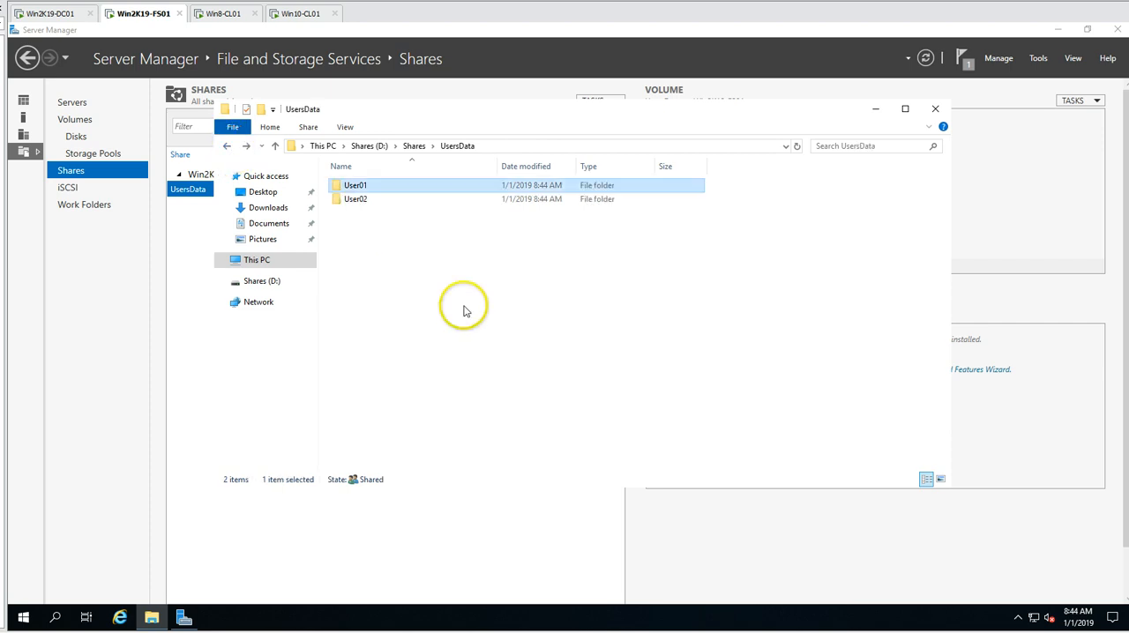
pyautogui.doubleClick(366, 201)
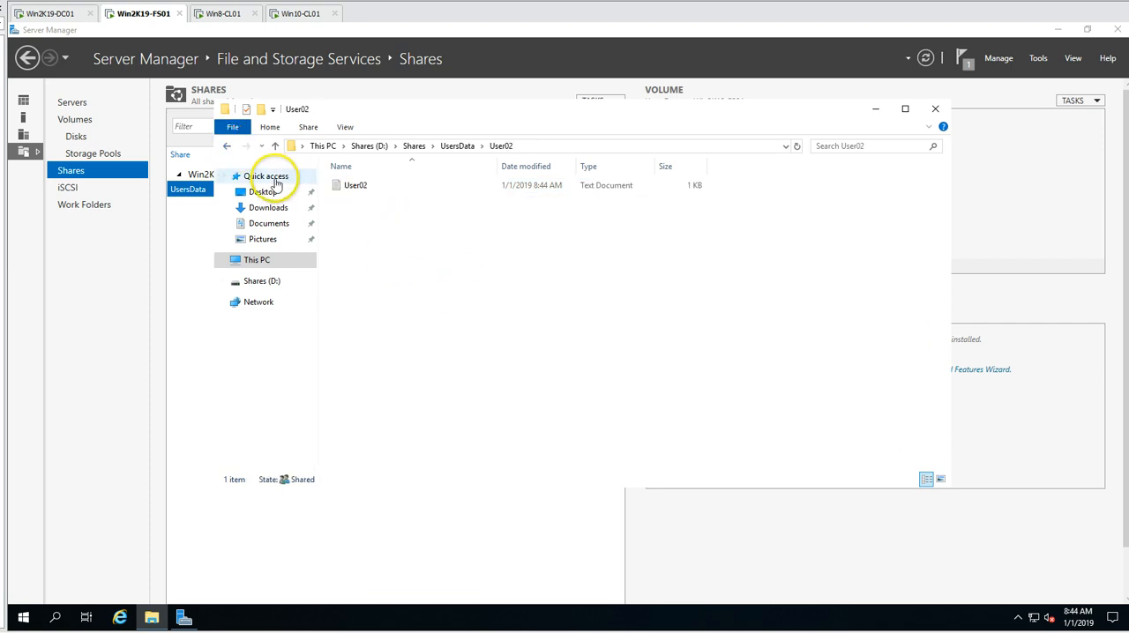
pyautogui.click(228, 146)
pyautogui.click(227, 146)
pyautogui.click(934, 110)
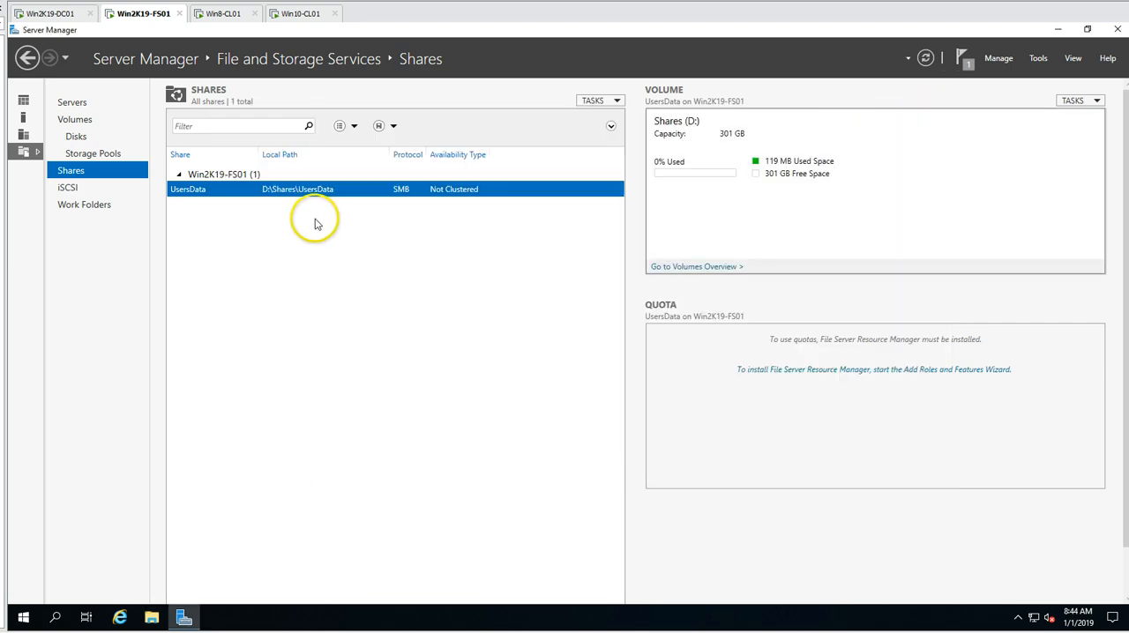
# - Review the permissions and settings of the UsersData share, then close its properties without changes
pyautogui.rightClick(301, 191)
pyautogui.click(348, 229)
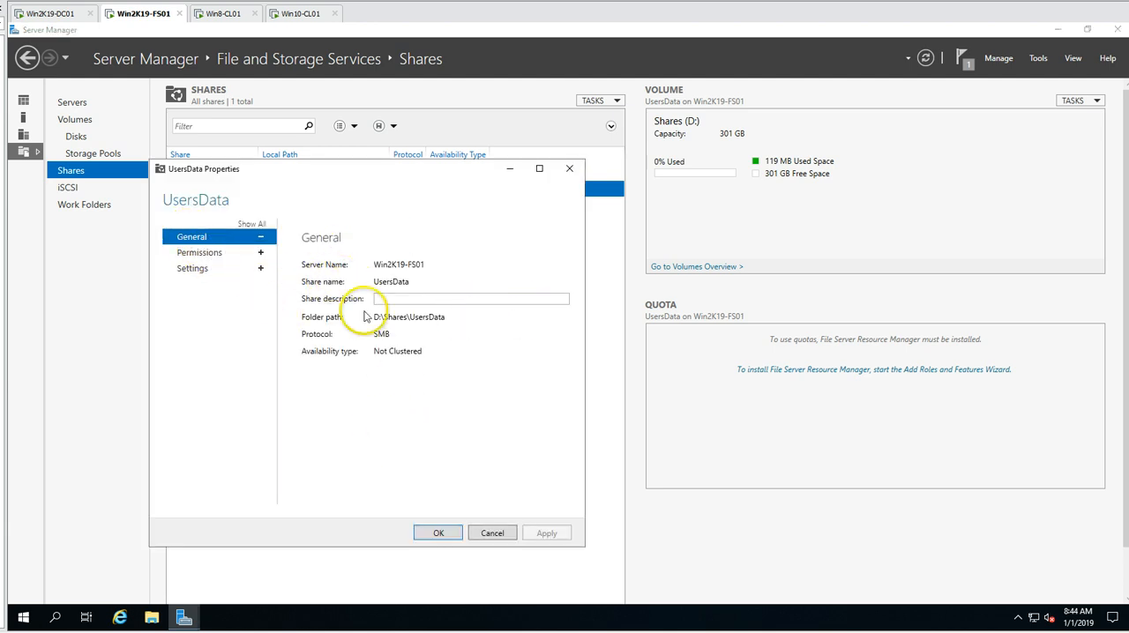
pyautogui.click(200, 255)
pyautogui.click(199, 270)
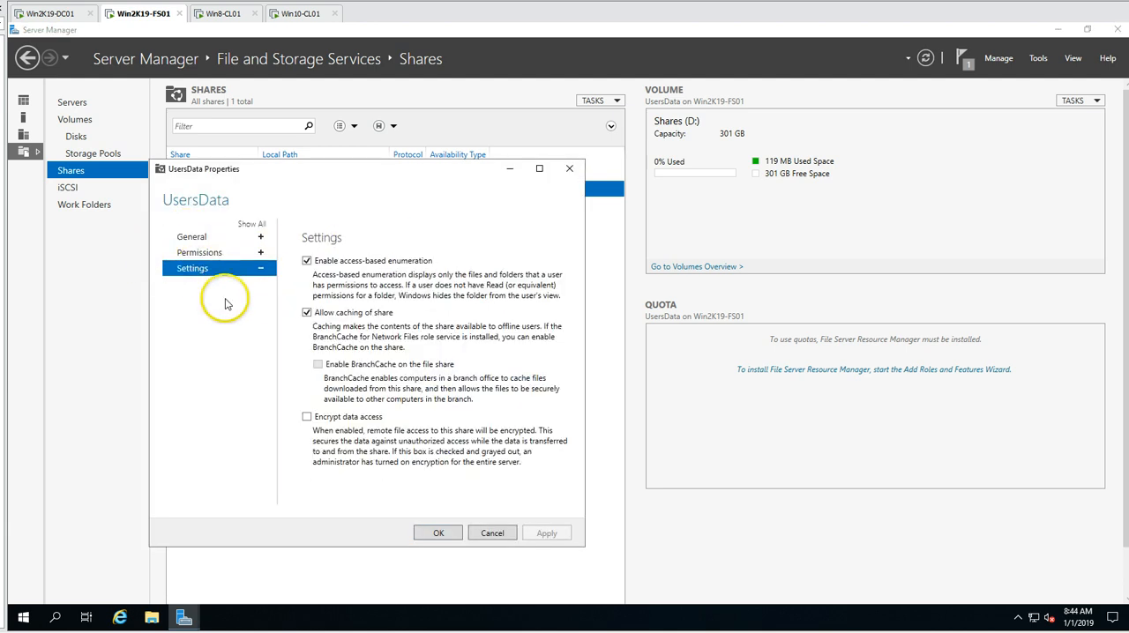
pyautogui.click(492, 532)
# - Switch to the Win8-CL01 client and open the UsersData share at \\WIN2K19-FS01, clearing the other windows away
pyautogui.click(216, 15)
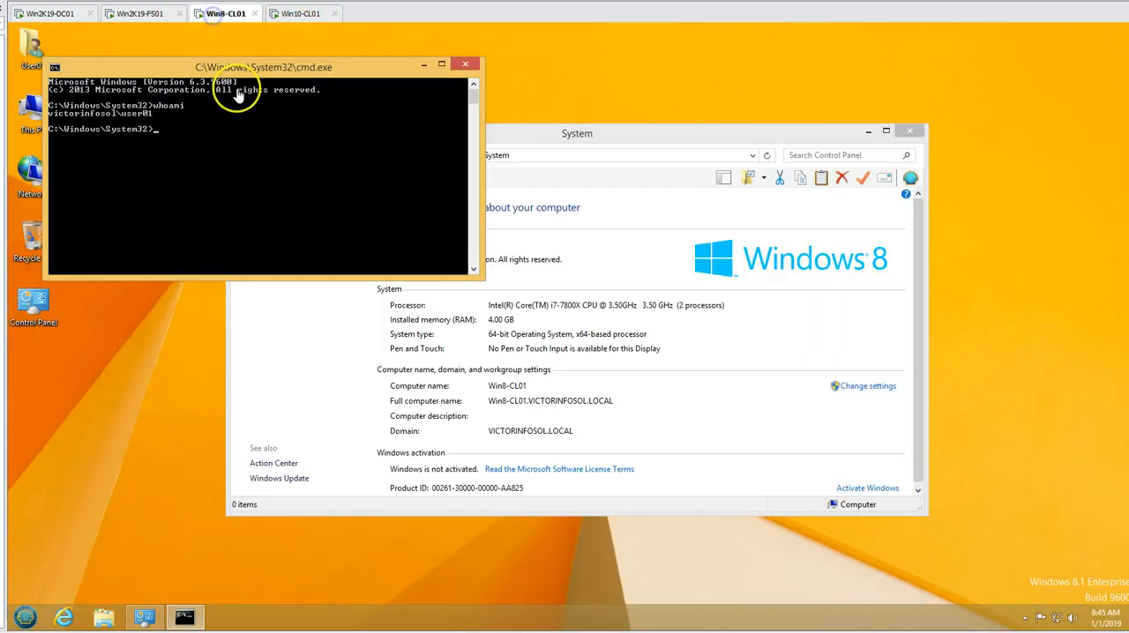
pyautogui.click(426, 67)
pyautogui.click(25, 616)
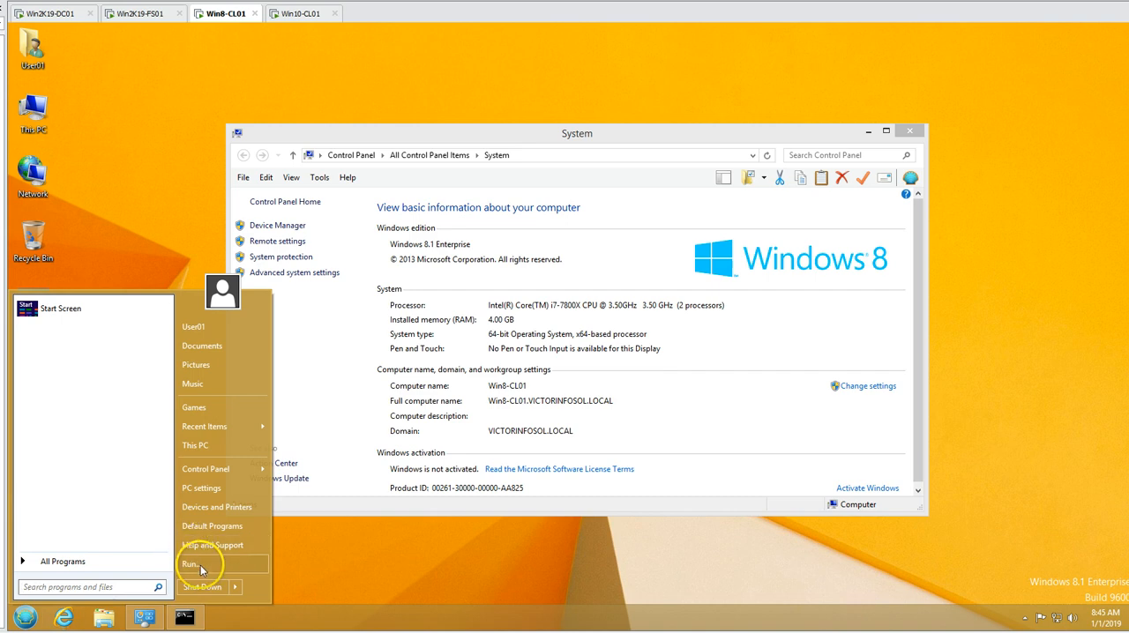
pyautogui.click(200, 569)
pyautogui.write('\\Win')
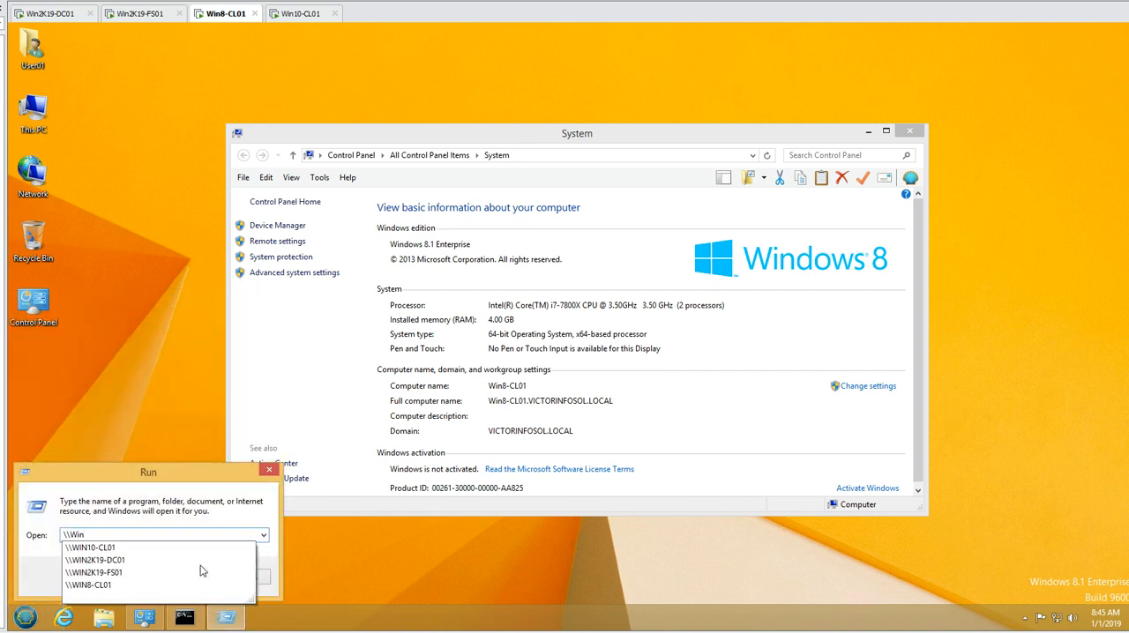
pyautogui.write('2')
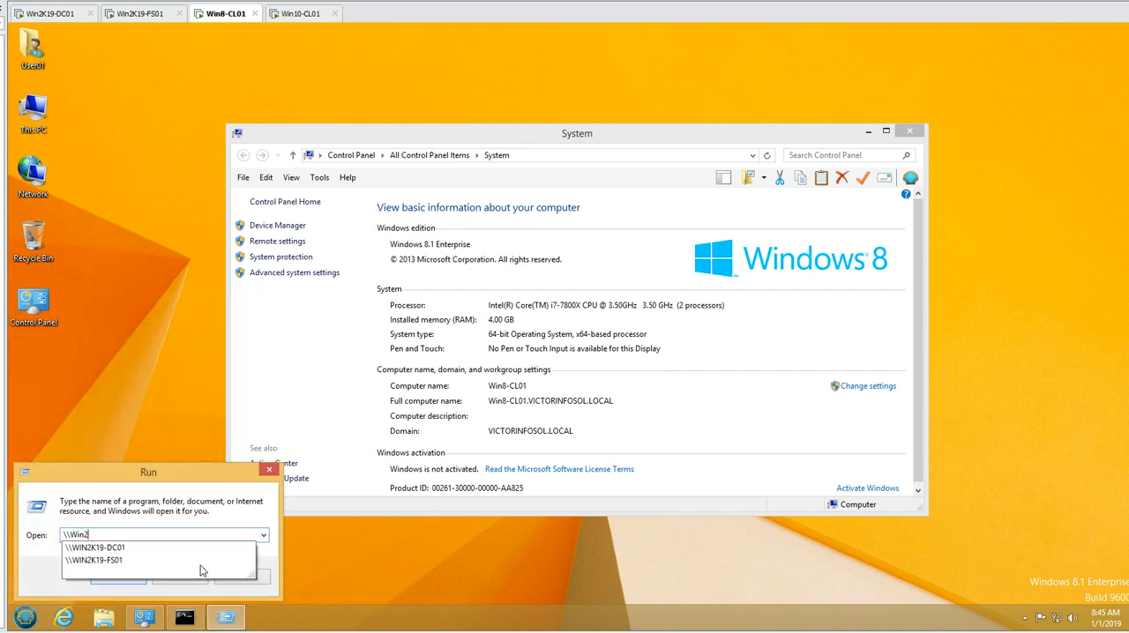
pyautogui.press('Down')
pyautogui.press('Down')
pyautogui.press('Return')
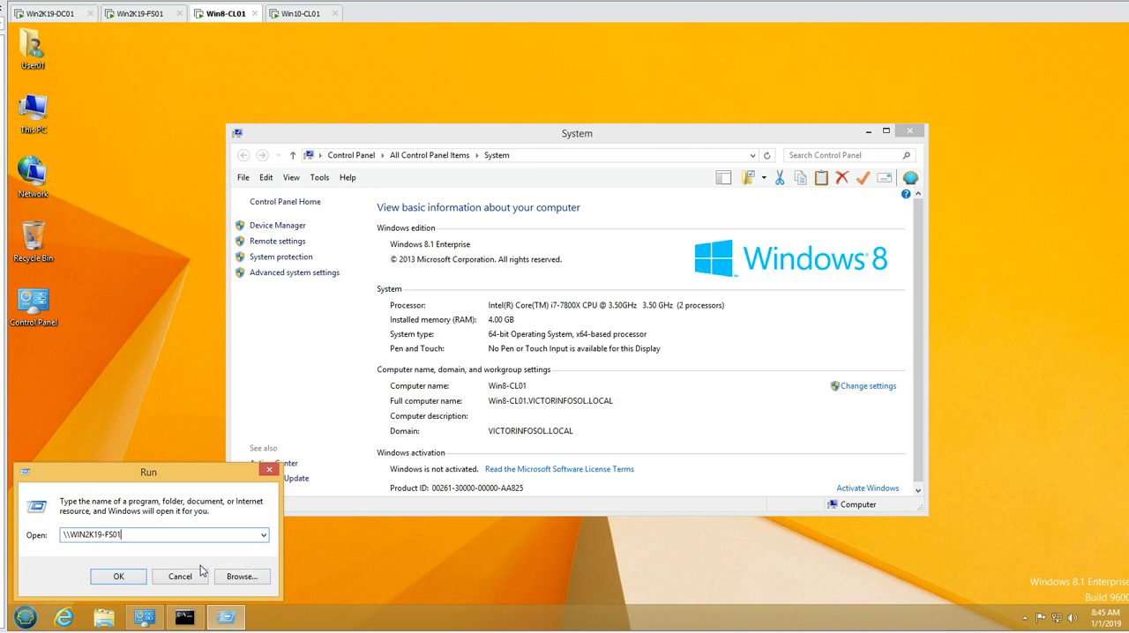
pyautogui.doubleClick(415, 244)
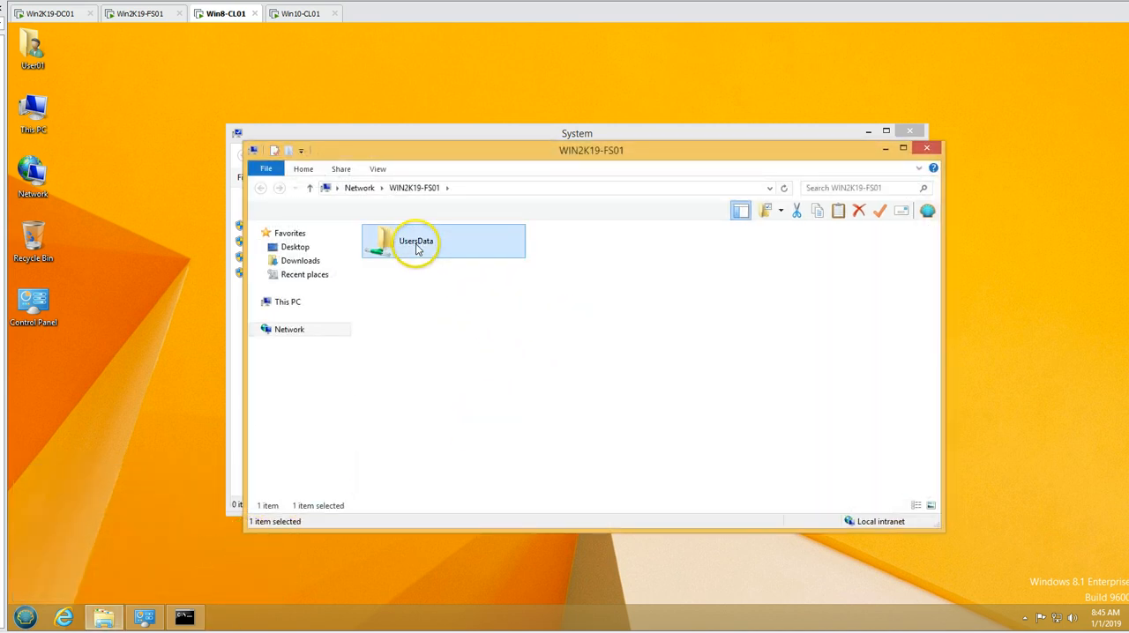
pyautogui.click(868, 132)
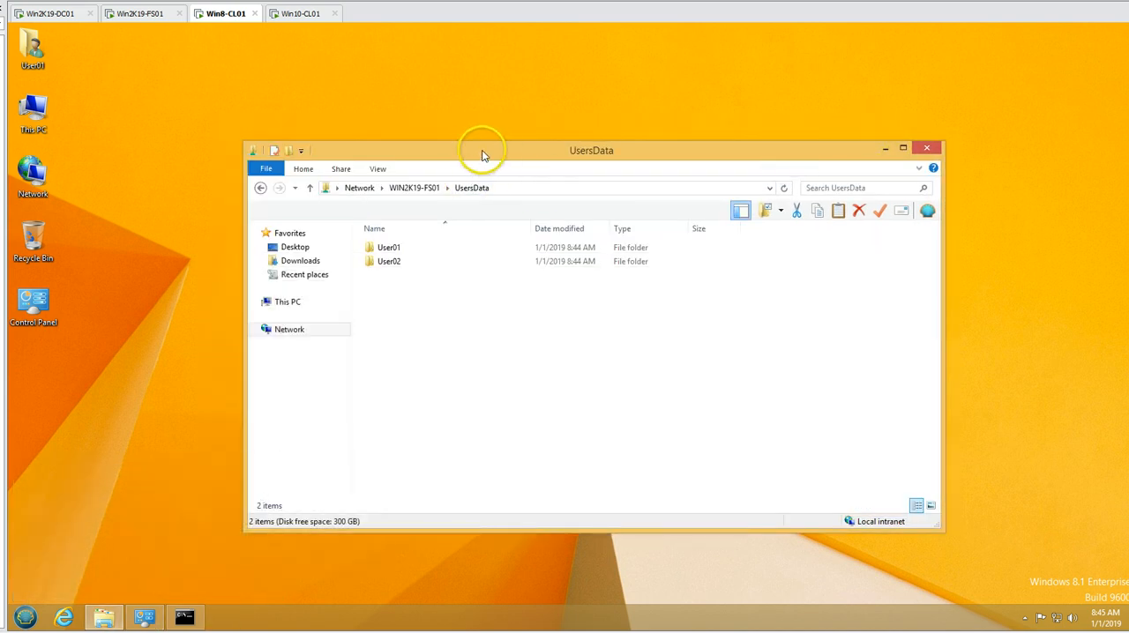
pyautogui.moveTo(479, 151); pyautogui.dragTo(417, 129)
# - Try to delete the User01 text document from the share's User01 folder, retry once, and cancel the deletion
pyautogui.doubleClick(328, 227)
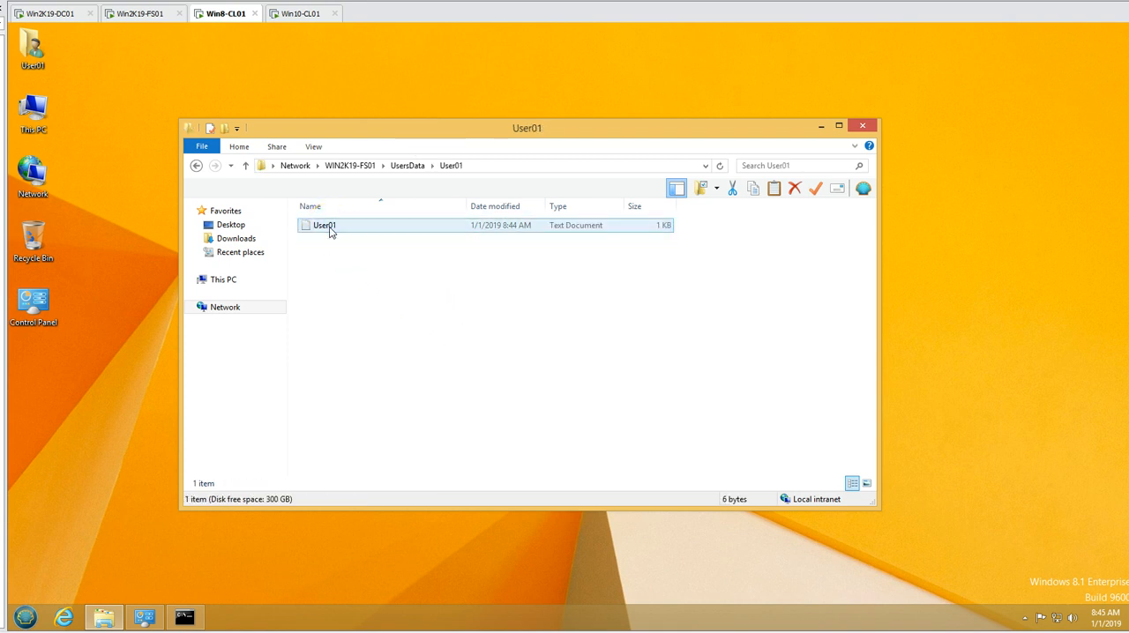
pyautogui.click(327, 227)
pyautogui.press('Delete')
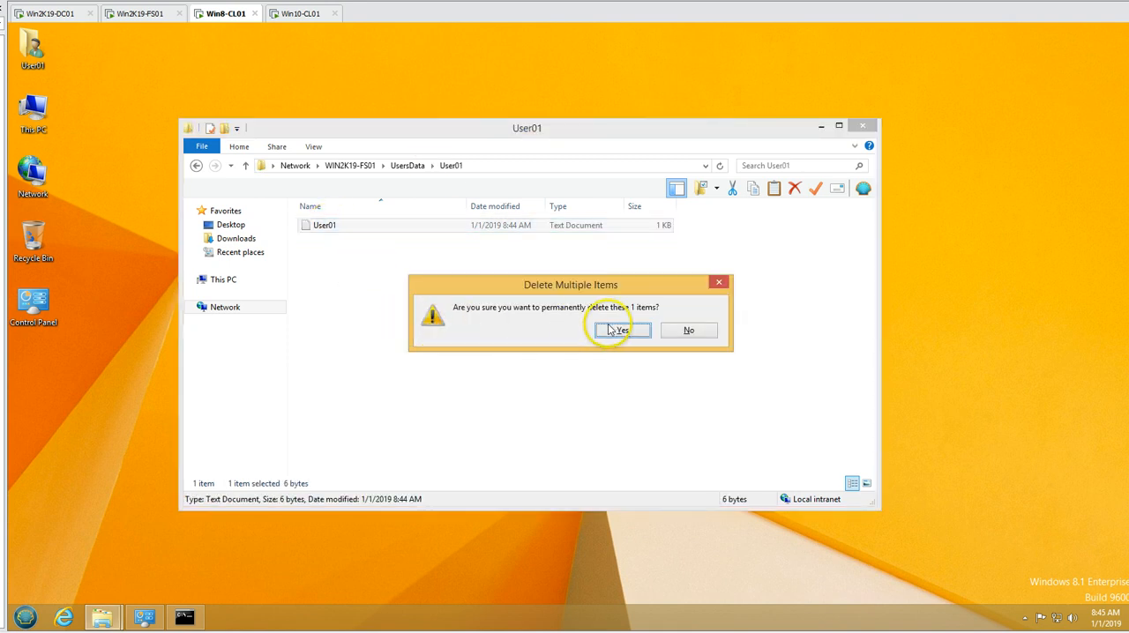
pyautogui.click(622, 332)
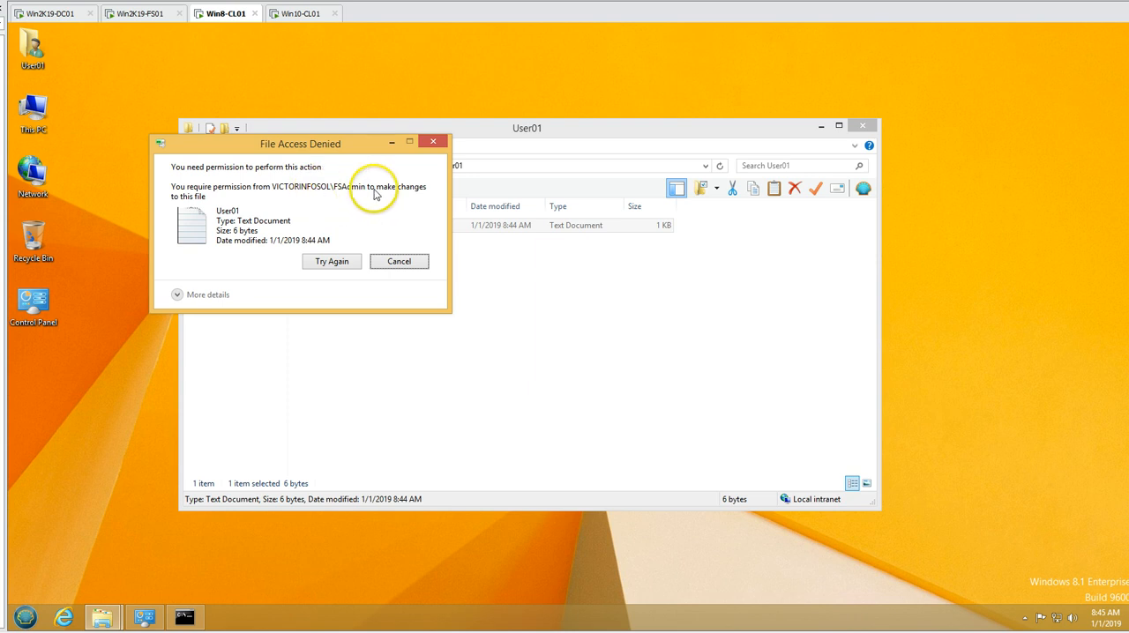
pyautogui.click(340, 265)
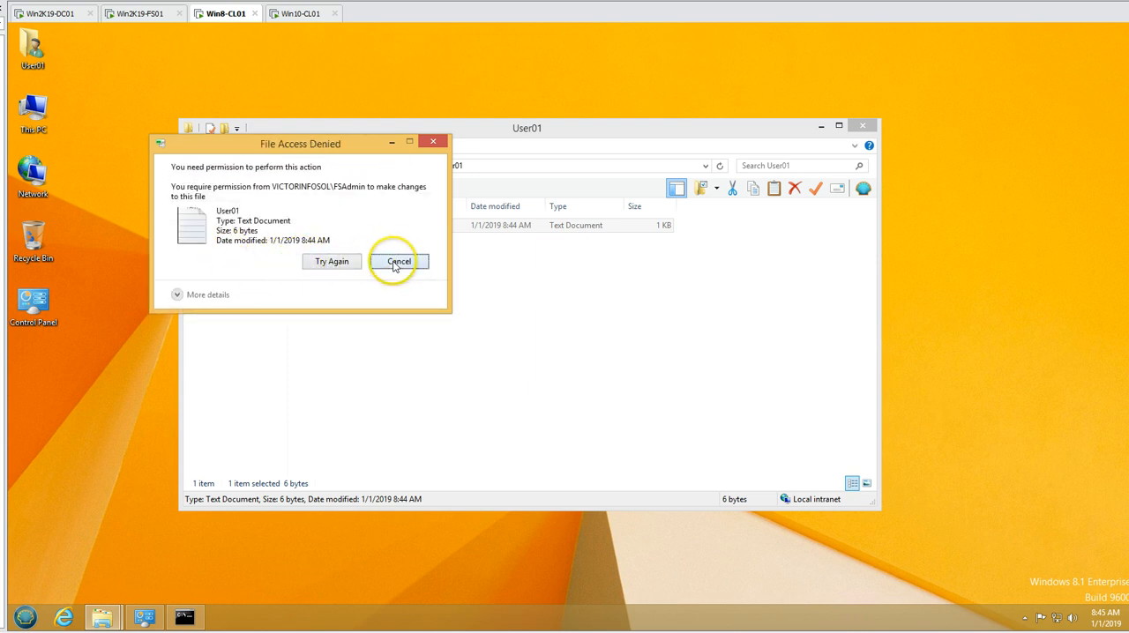
pyautogui.click(397, 262)
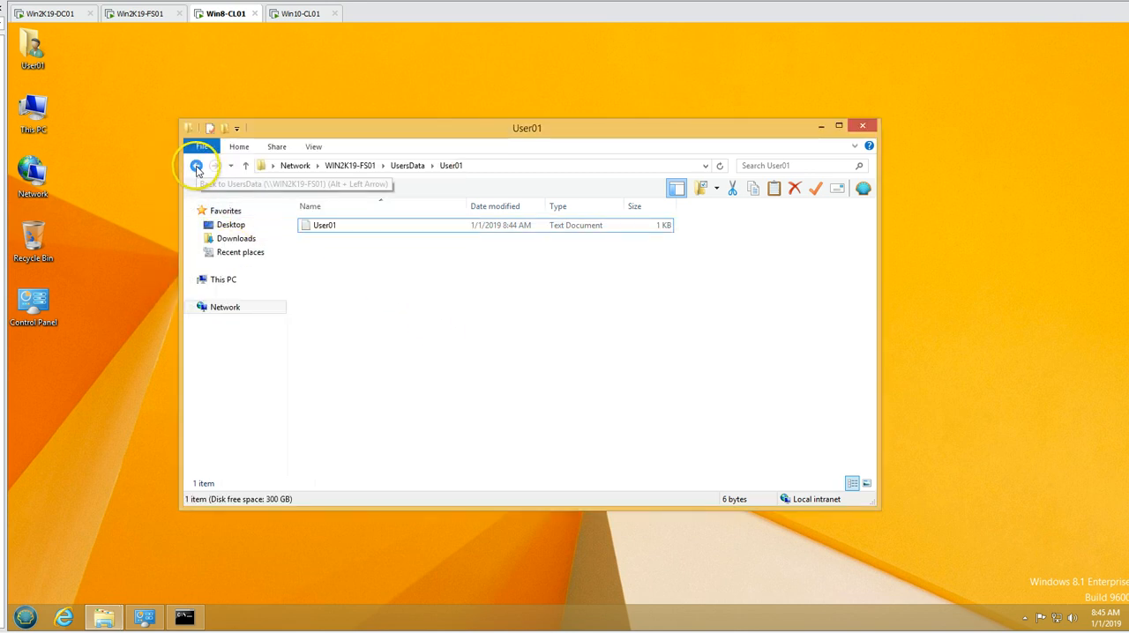
# - Create a text document named New User in the share's User01 folder, save "test only" in it, and delete it
pyautogui.rightClick(346, 290)
pyautogui.moveTo(419, 411)
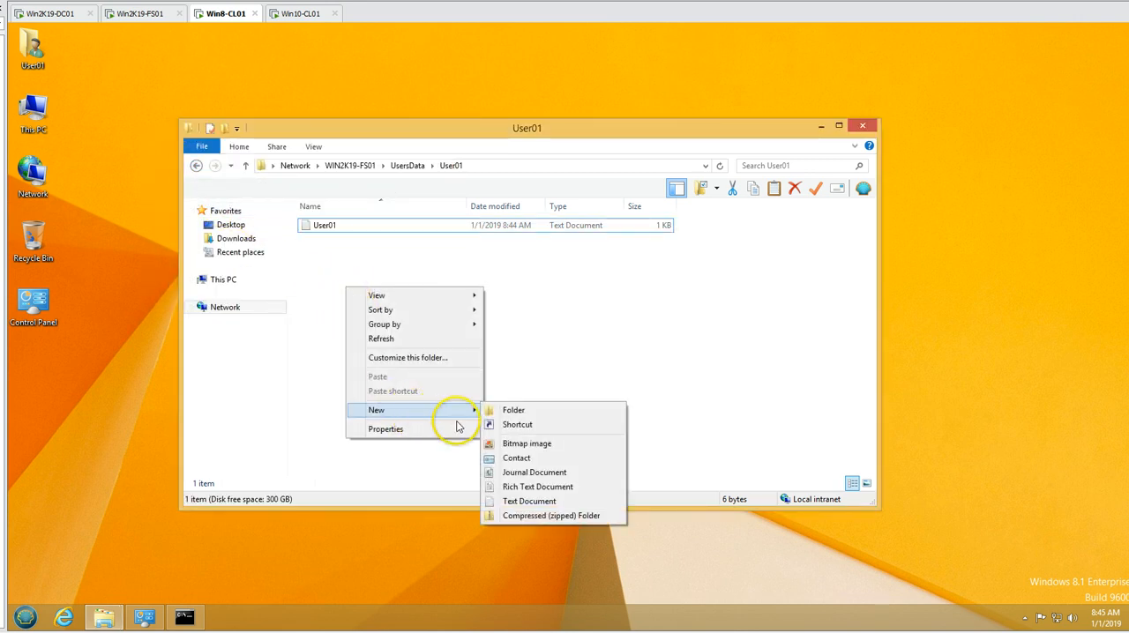
pyautogui.click(494, 501)
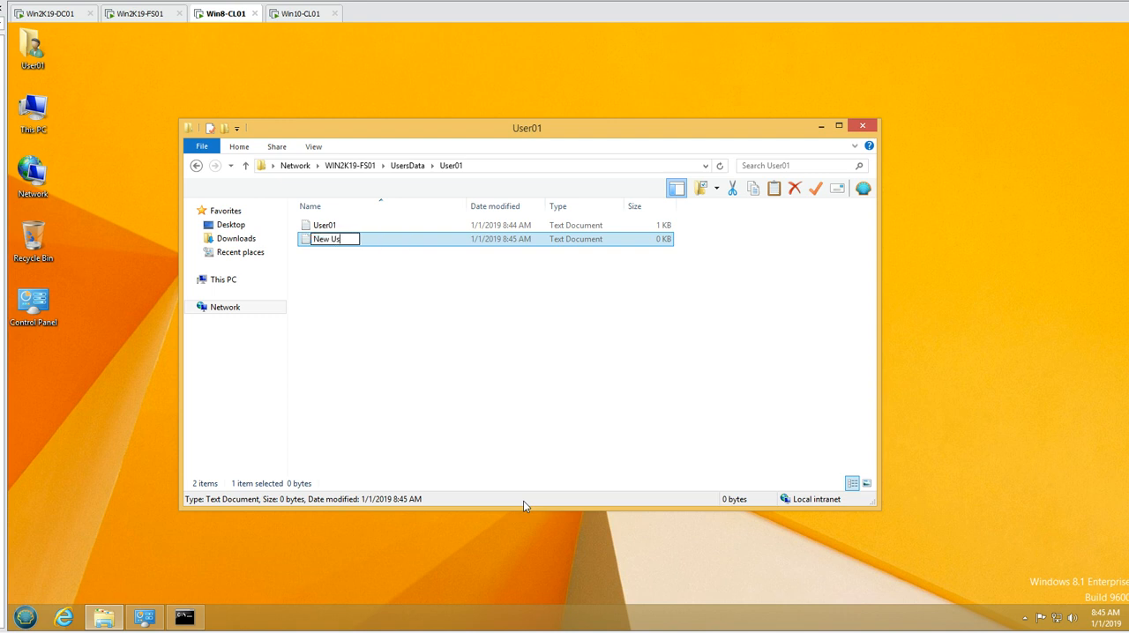
pyautogui.write('New User')
pyautogui.press('Return')
pyautogui.press('Return')
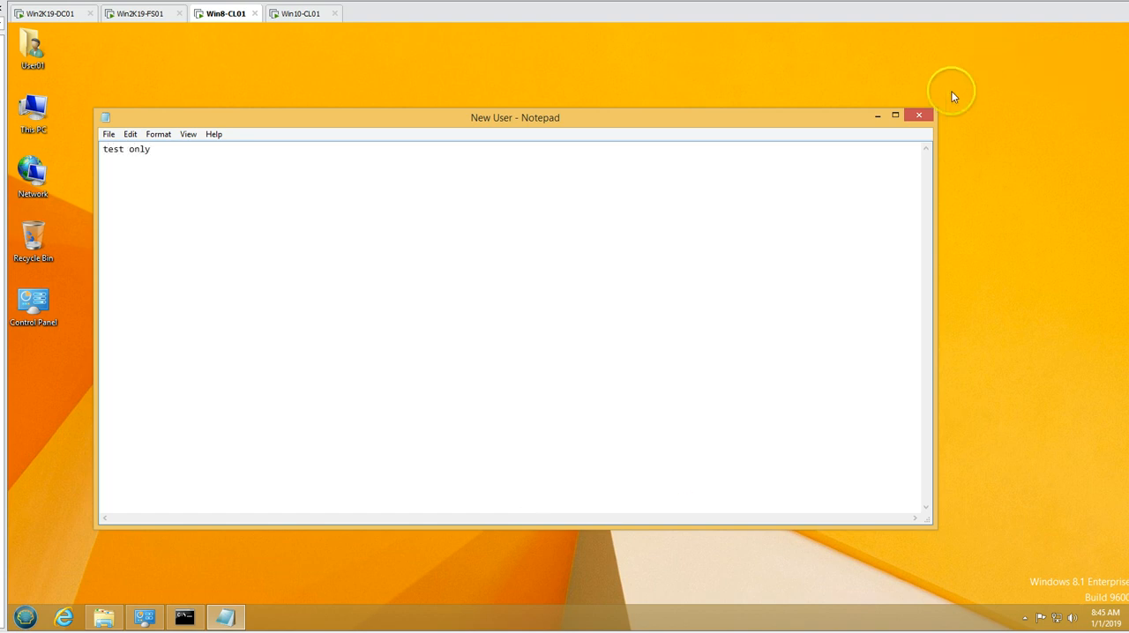
pyautogui.click(914, 120)
pyautogui.click(533, 334)
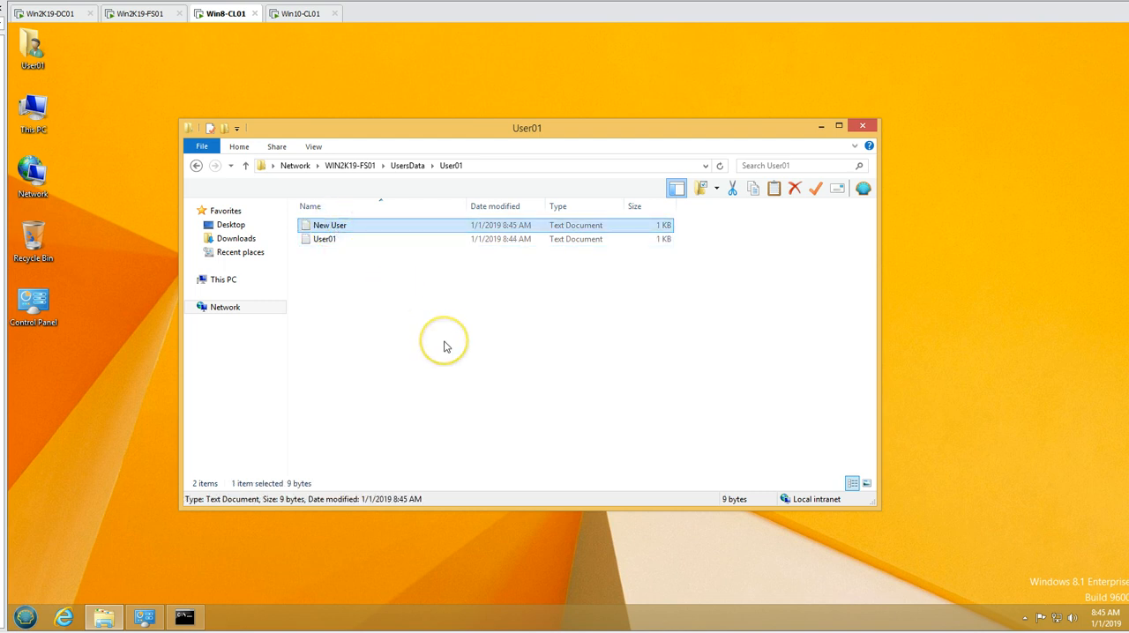
pyautogui.press('Delete')
pyautogui.click(625, 371)
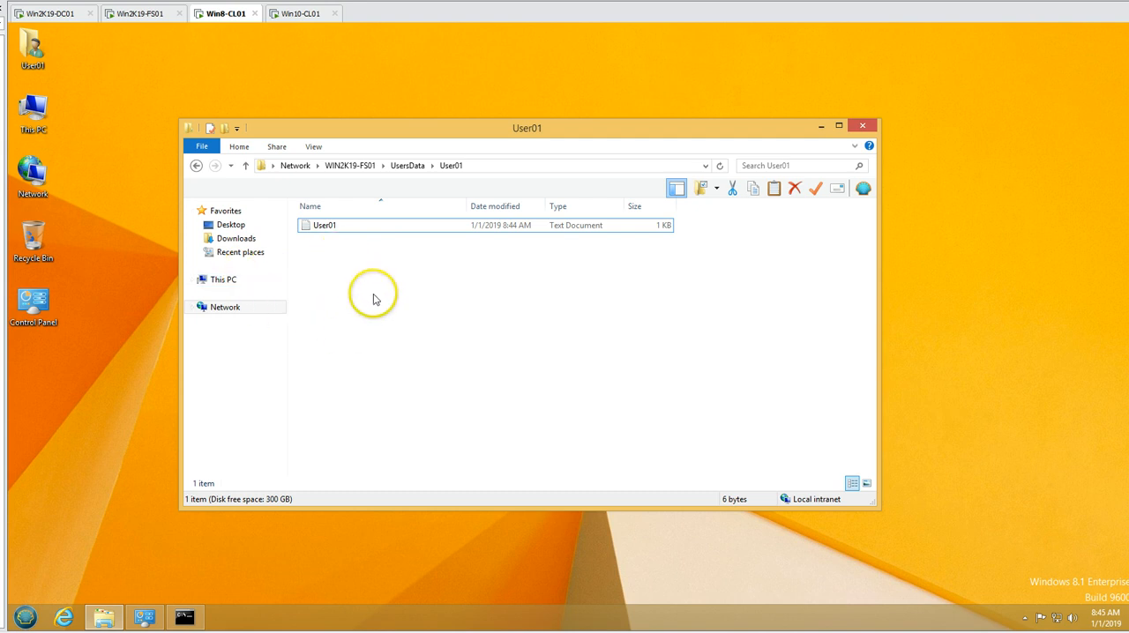
# - Create a new folder inside User01, delete it, and go back to UsersData
pyautogui.rightClick(423, 333)
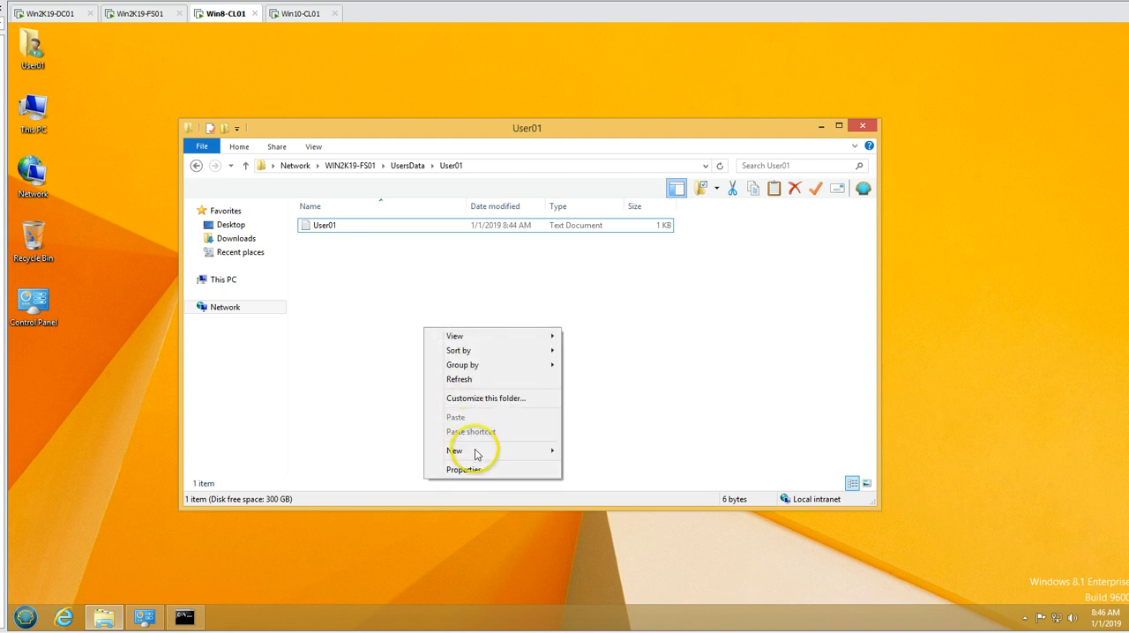
pyautogui.moveTo(486, 451)
pyautogui.click(585, 444)
pyautogui.click(347, 247)
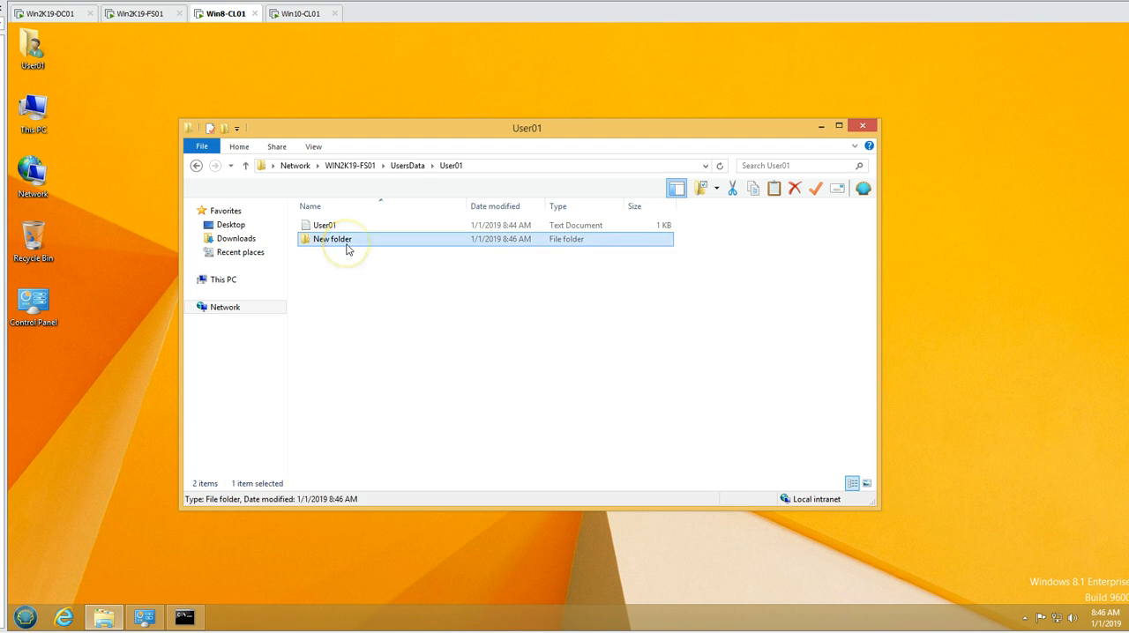
pyautogui.press('Delete')
pyautogui.press('Return')
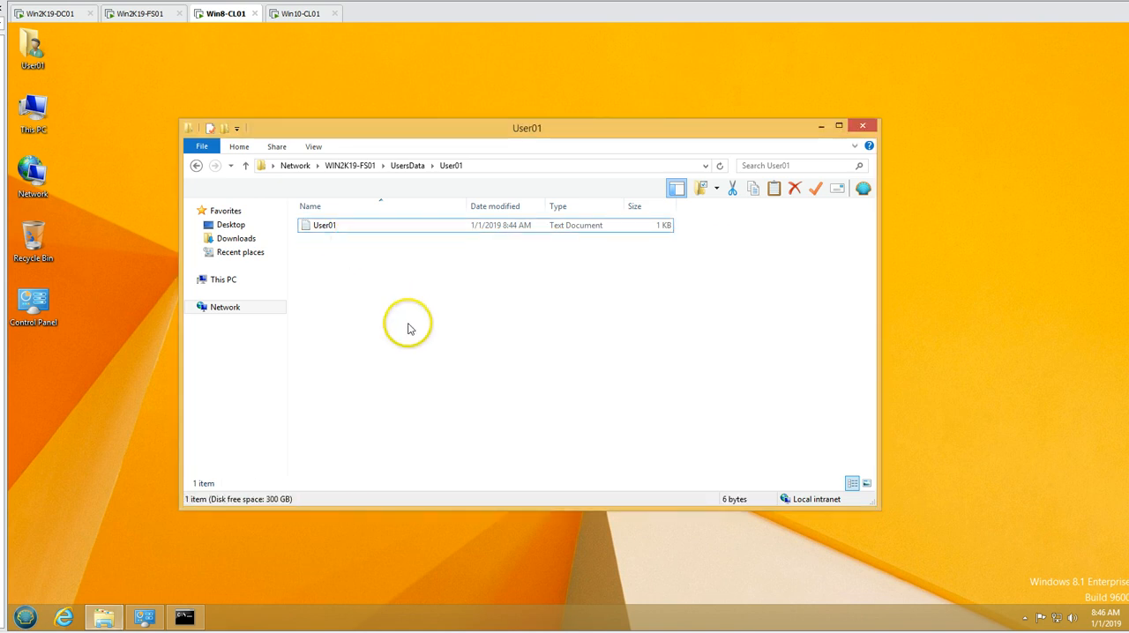
pyautogui.click(195, 165)
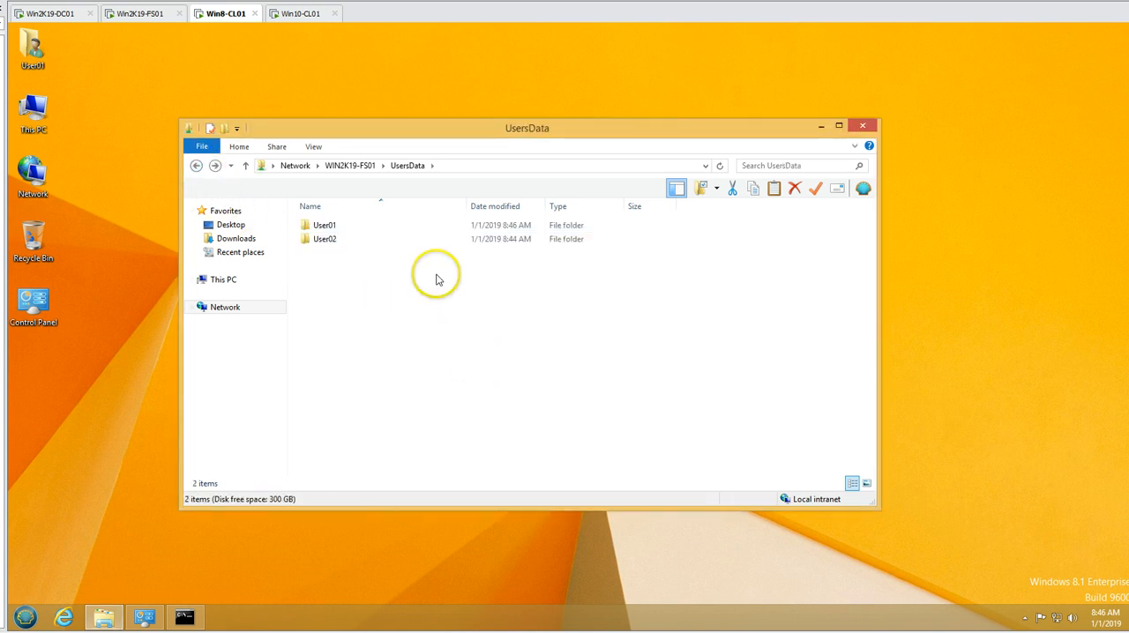
# - Switch to the Win10-CL01 client and open the shares at \\Win2K19-FS01
pyautogui.click(298, 15)
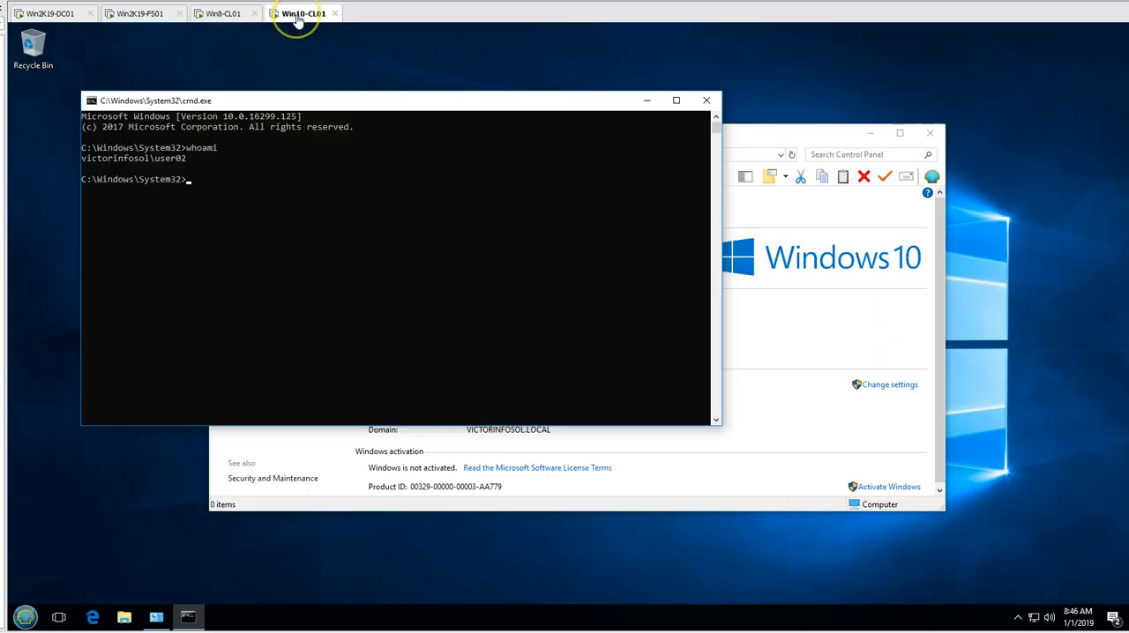
pyautogui.click(25, 616)
pyautogui.click(214, 520)
pyautogui.write('\\\\Win2K19')
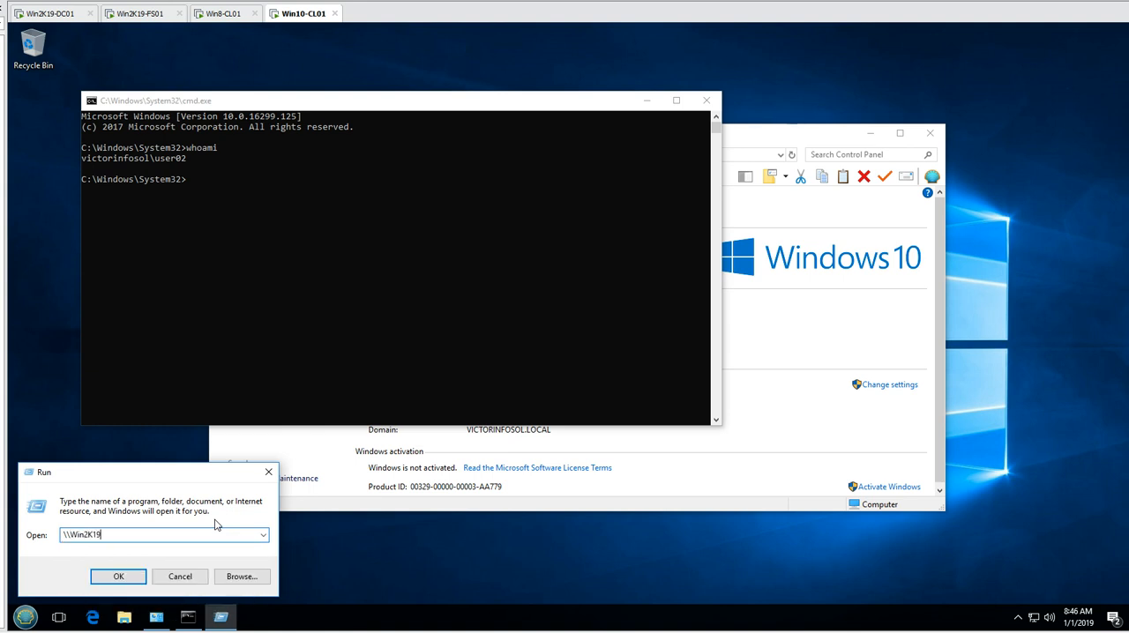
pyautogui.write('-FS01')
pyautogui.press('Return')
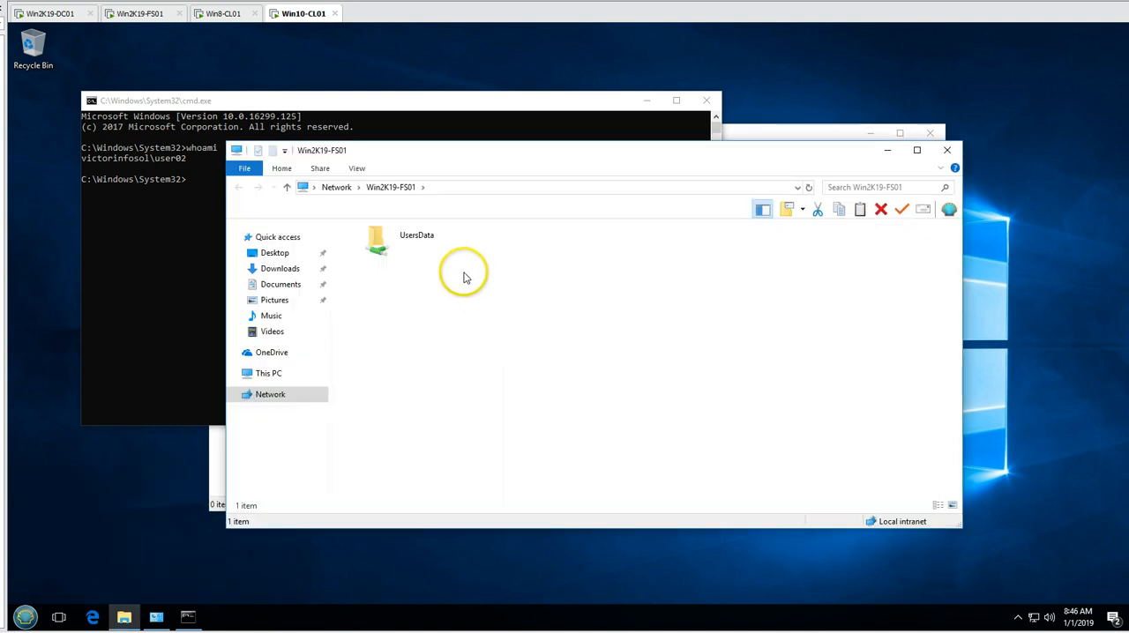
# - Delete the User02 text document from the User02 folder of the UsersData share
pyautogui.doubleClick(423, 245)
pyautogui.doubleClick(398, 259)
pyautogui.click(375, 248)
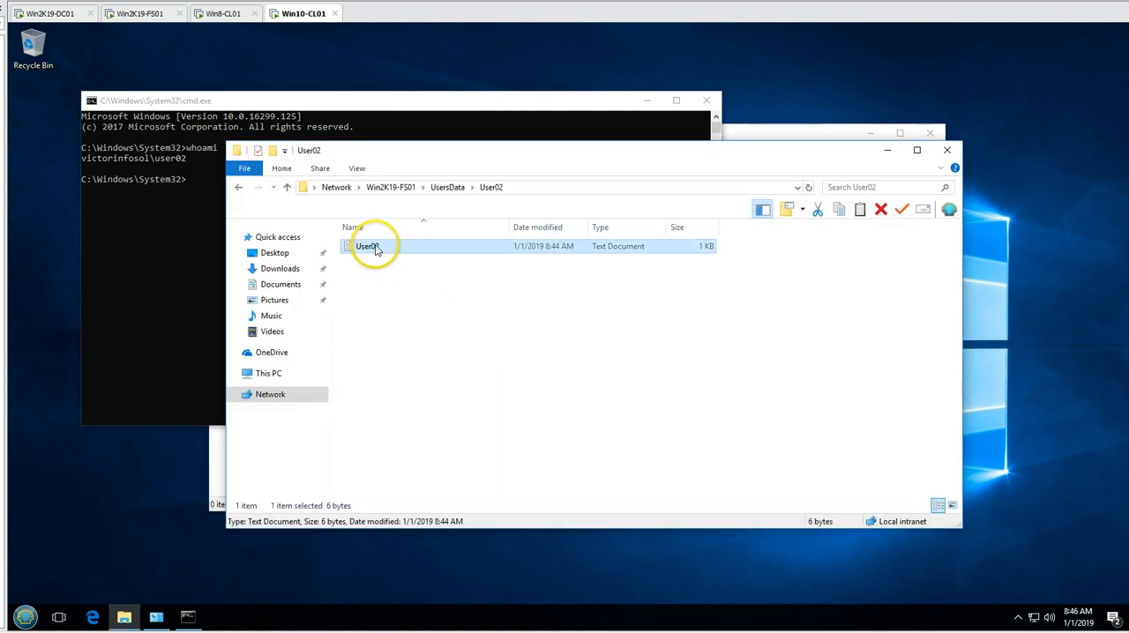
pyautogui.press('Delete')
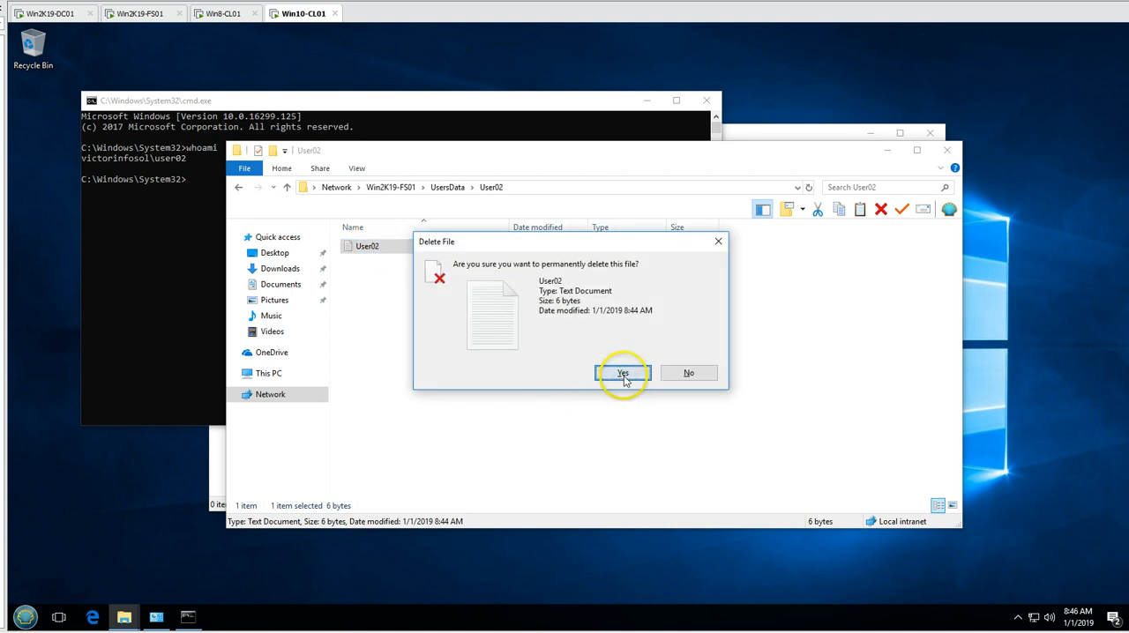
pyautogui.click(624, 374)
# - Examine the security permissions of the User02 account on the User02 folder, opening them for editing
pyautogui.rightClick(463, 298)
pyautogui.click(536, 443)
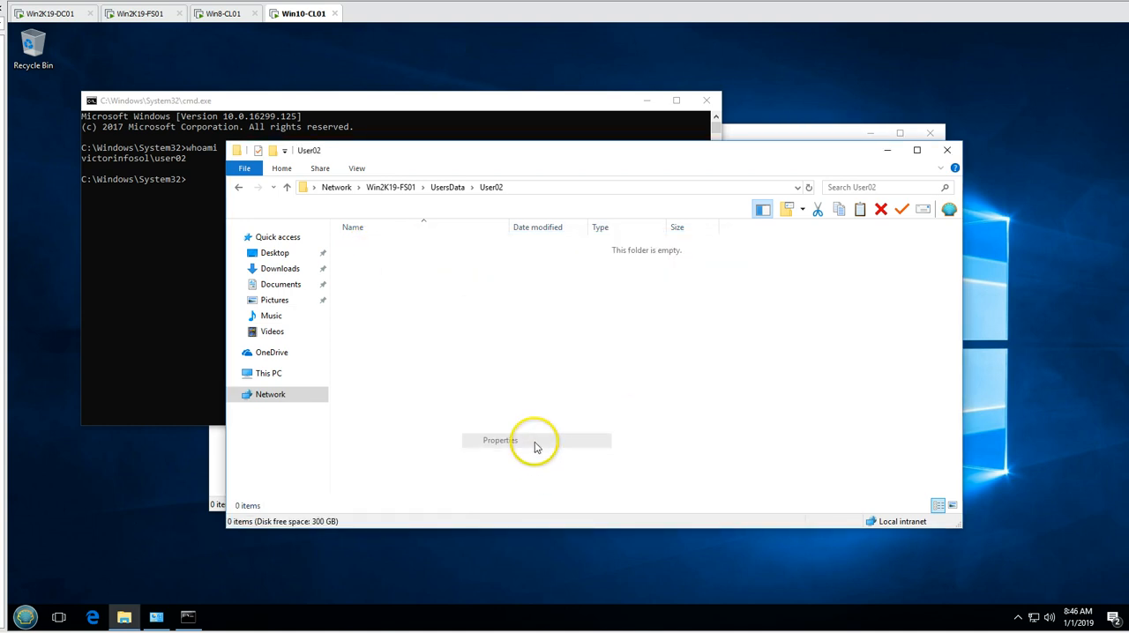
pyautogui.moveTo(239, 223); pyautogui.dragTo(500, 224)
pyautogui.click(552, 231)
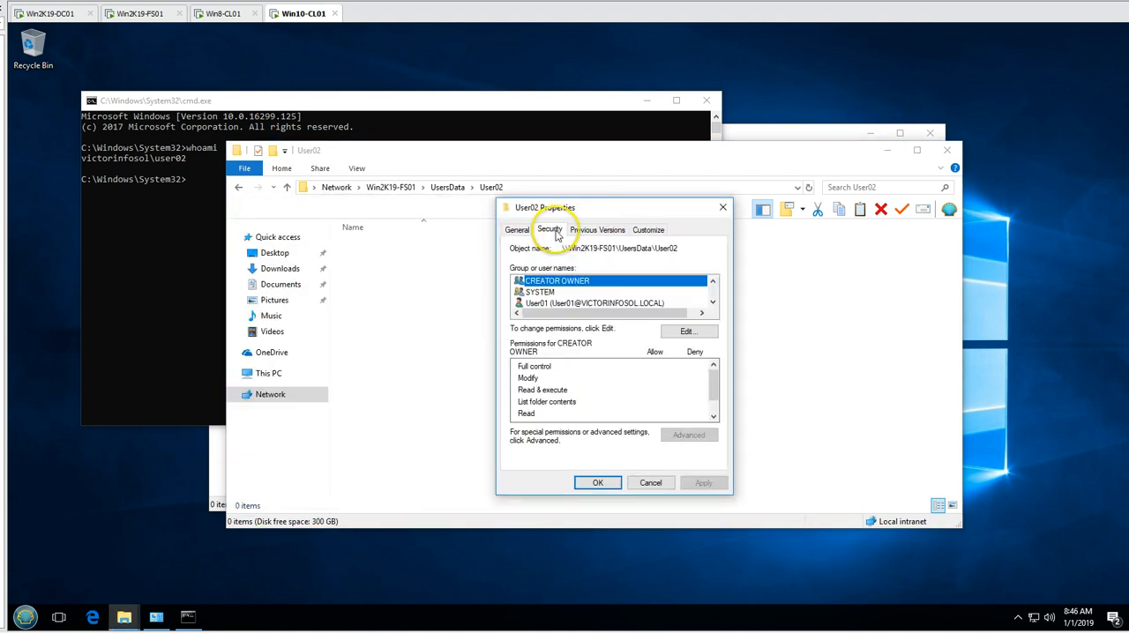
pyautogui.click(712, 302)
pyautogui.click(712, 301)
pyautogui.click(640, 292)
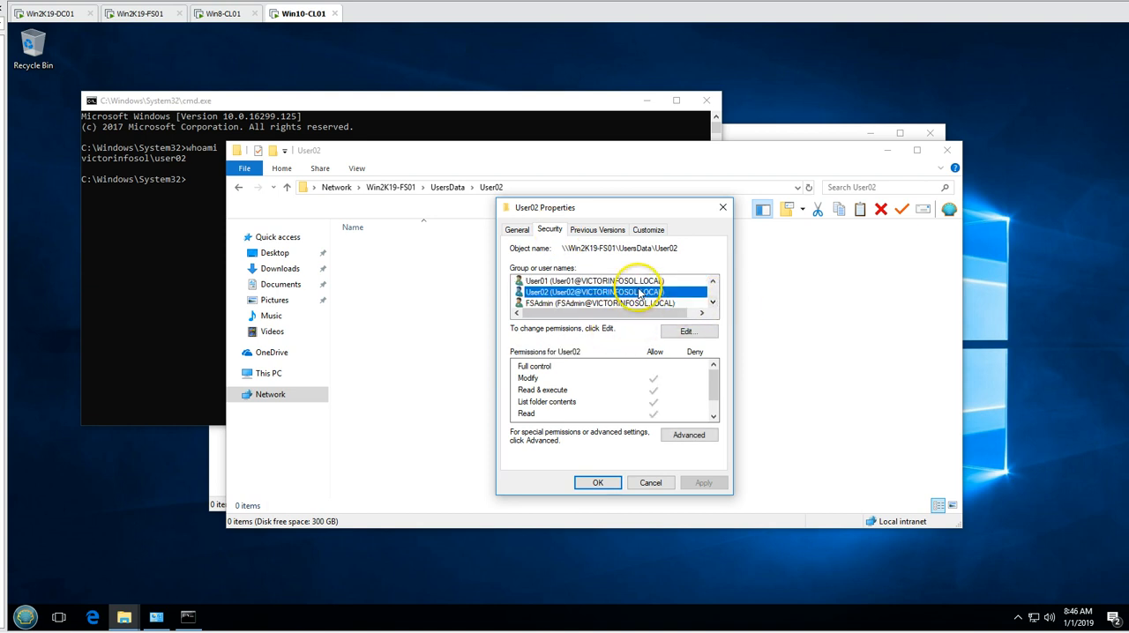
pyautogui.click(684, 331)
pyautogui.click(657, 366)
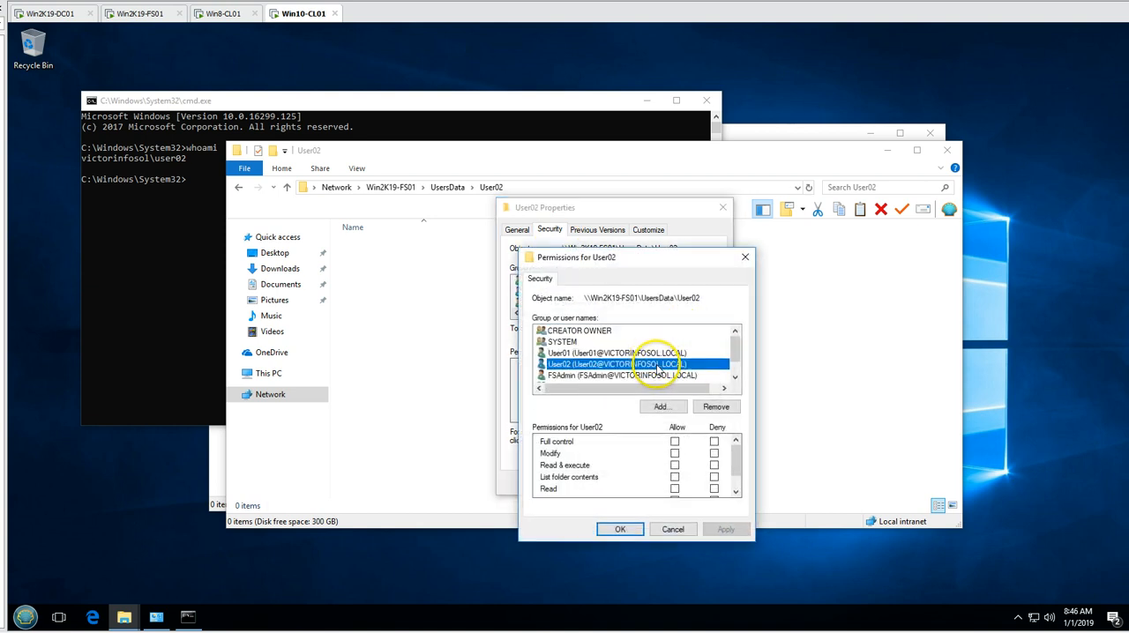
pyautogui.click(735, 377)
pyautogui.click(735, 376)
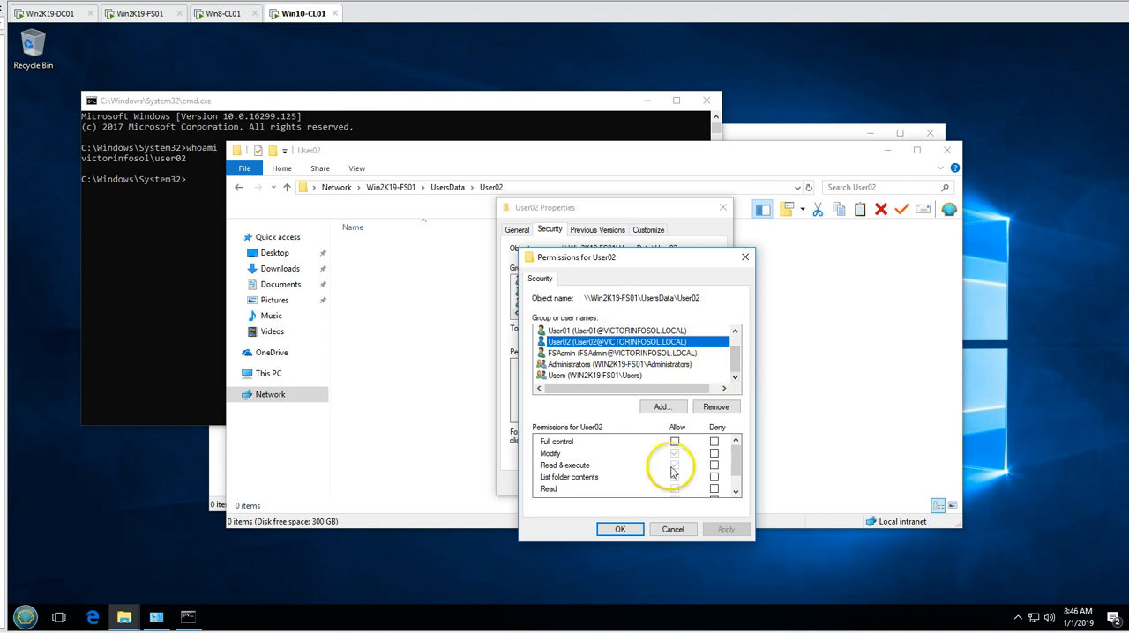
pyautogui.click(735, 491)
pyautogui.click(735, 492)
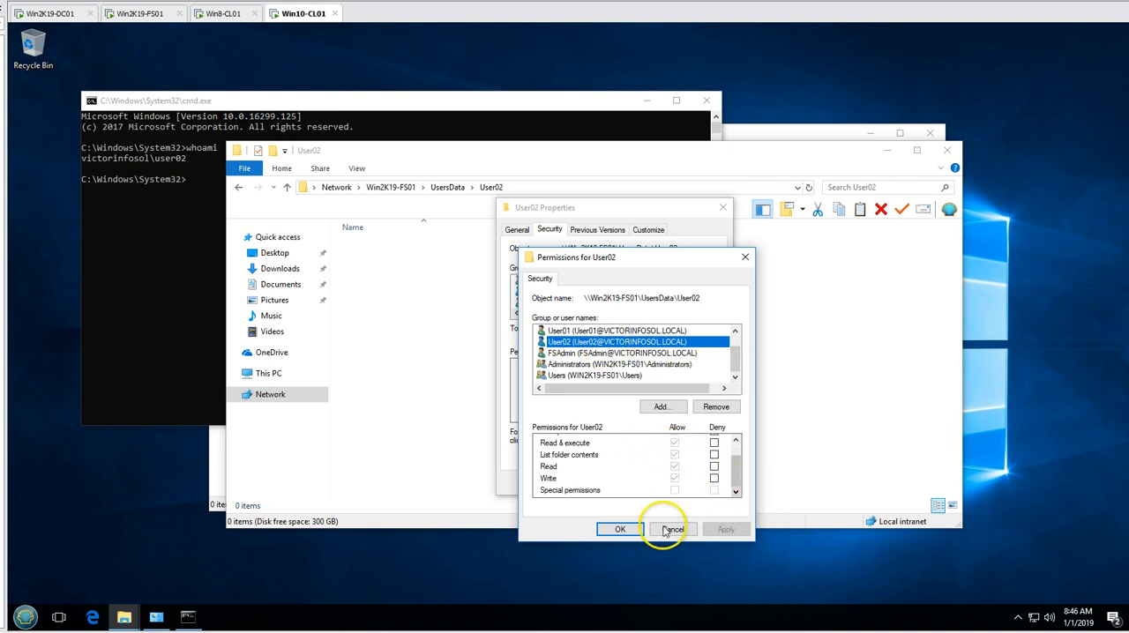
pyautogui.moveTo(735, 466); pyautogui.dragTo(735, 452)
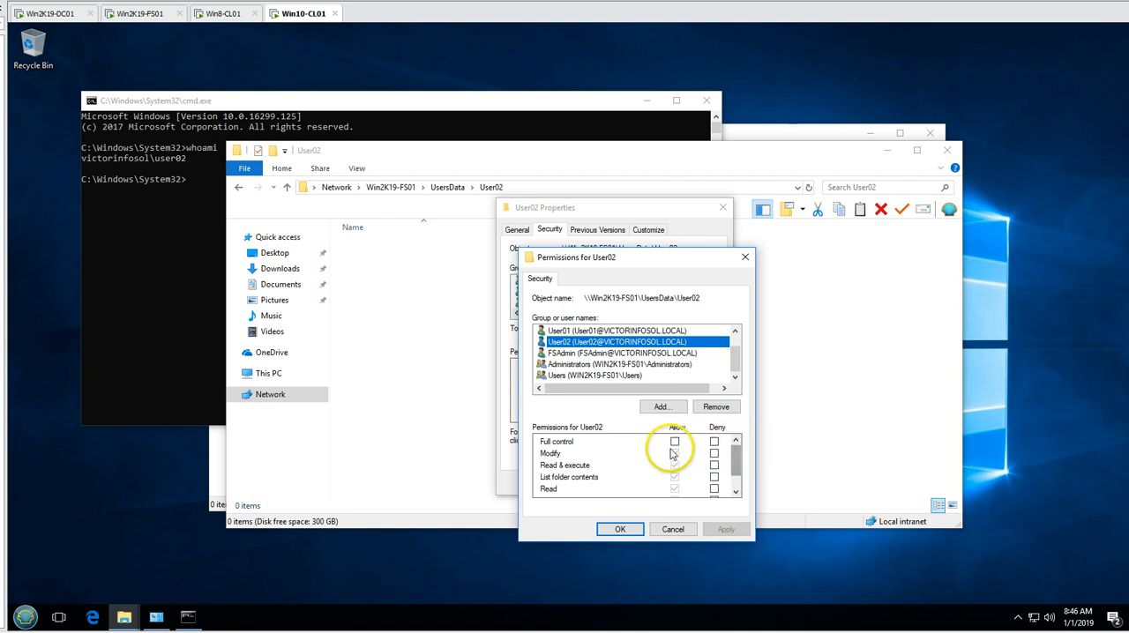
# - Try to apply a Deny entry for Modify to User02 on the folder, then cancel out of its properties
pyautogui.click(671, 458)
pyautogui.click(714, 455)
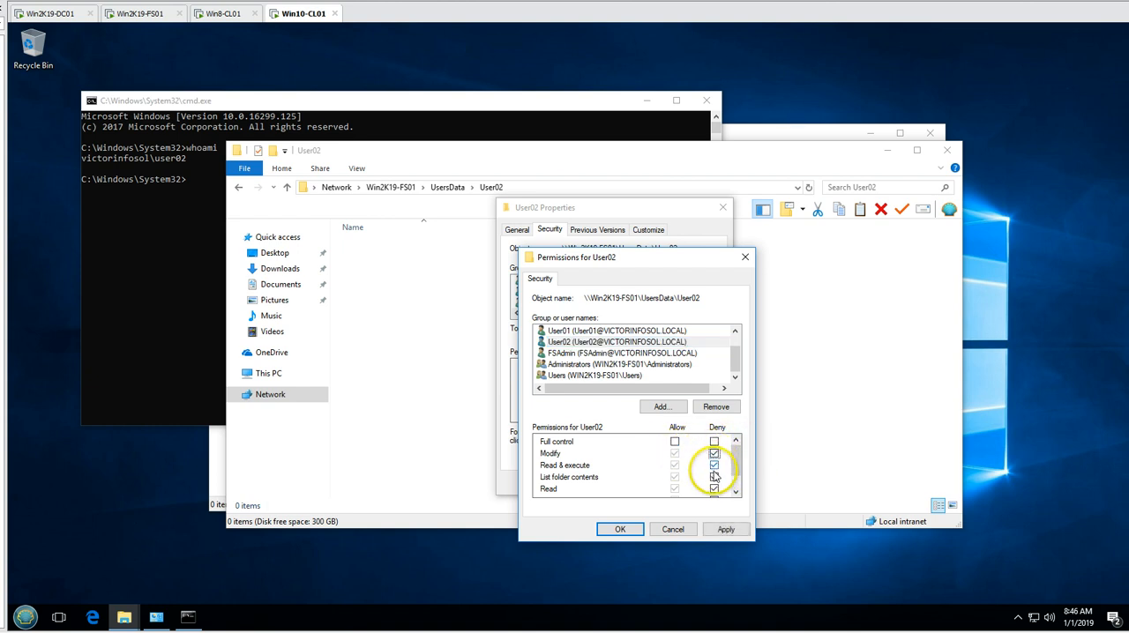
pyautogui.click(725, 531)
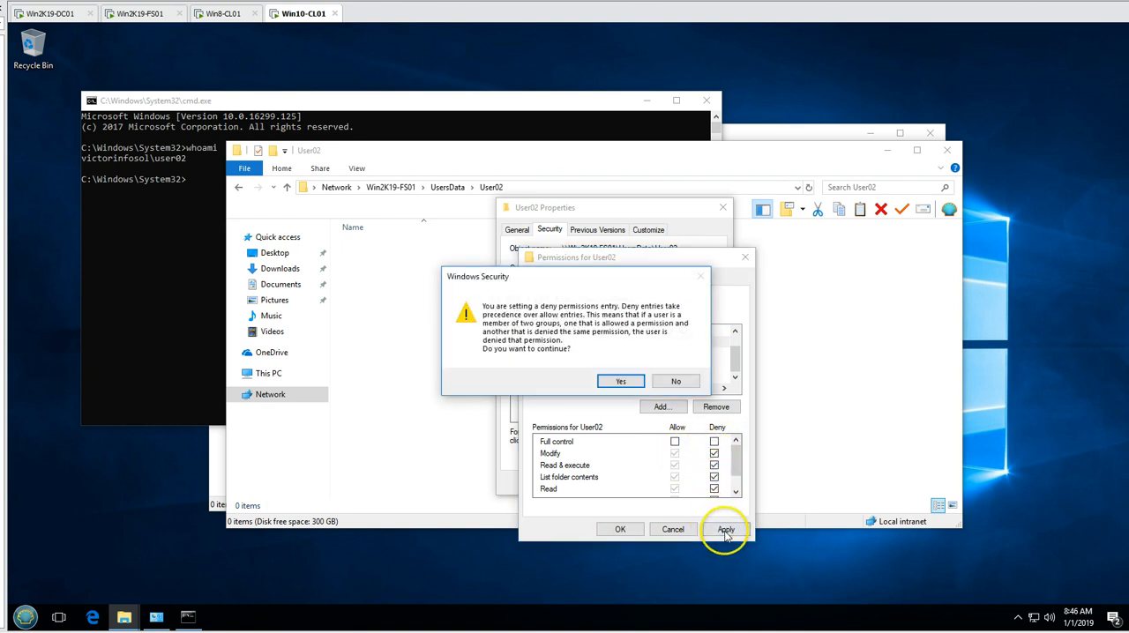
pyautogui.click(621, 383)
pyautogui.click(610, 386)
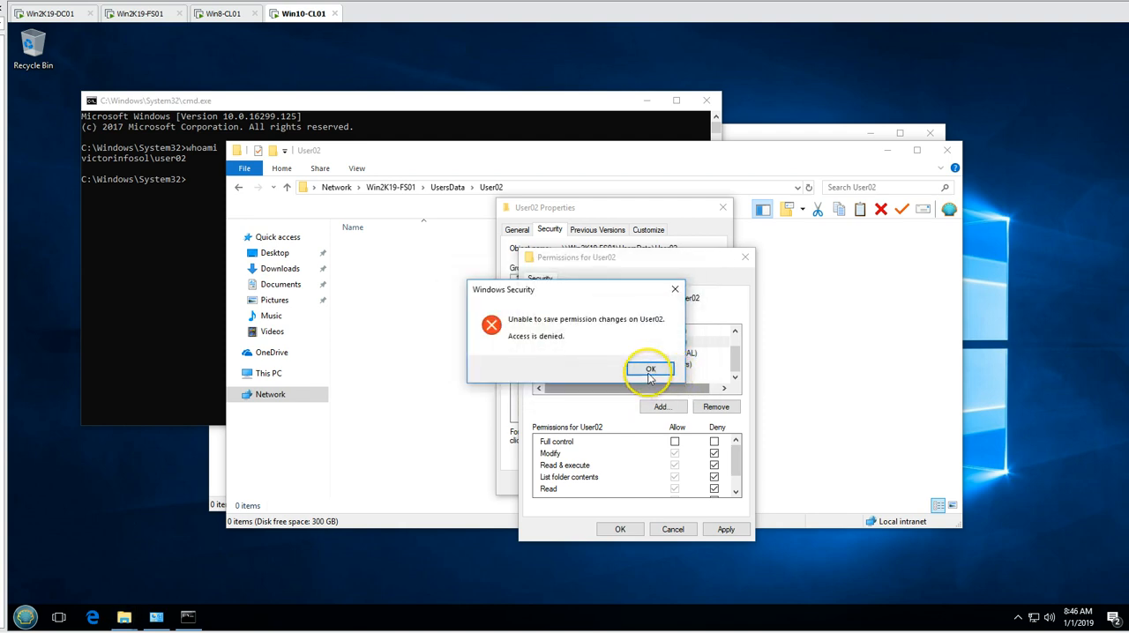
pyautogui.click(633, 368)
pyautogui.click(672, 529)
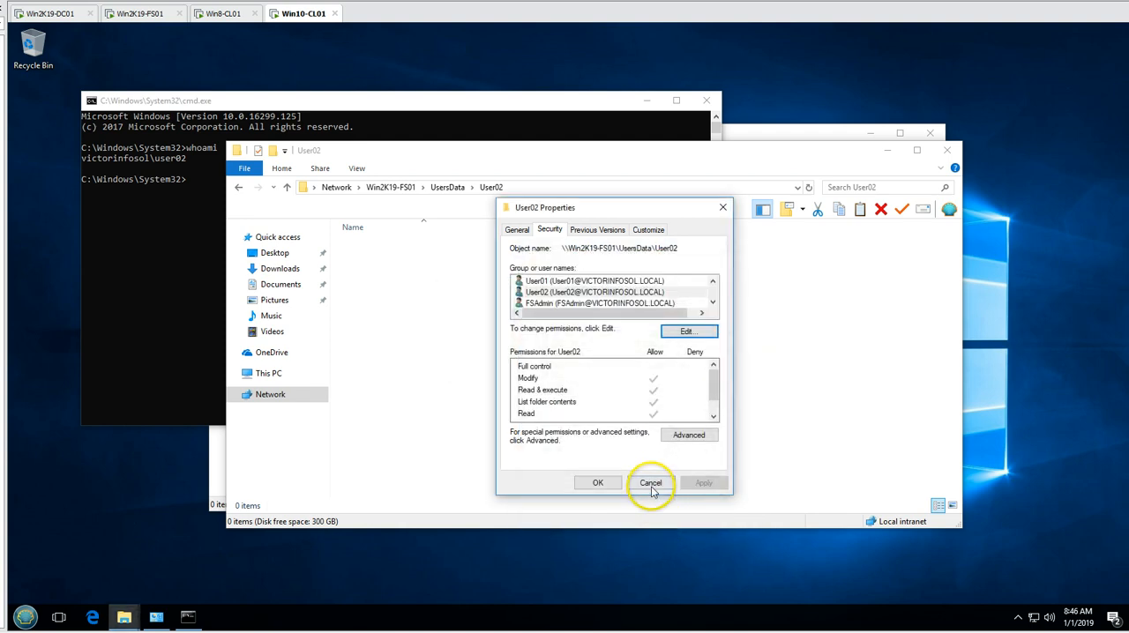
pyautogui.click(650, 487)
# - Go back to UsersData and delete the User02 folder from the share
pyautogui.click(238, 190)
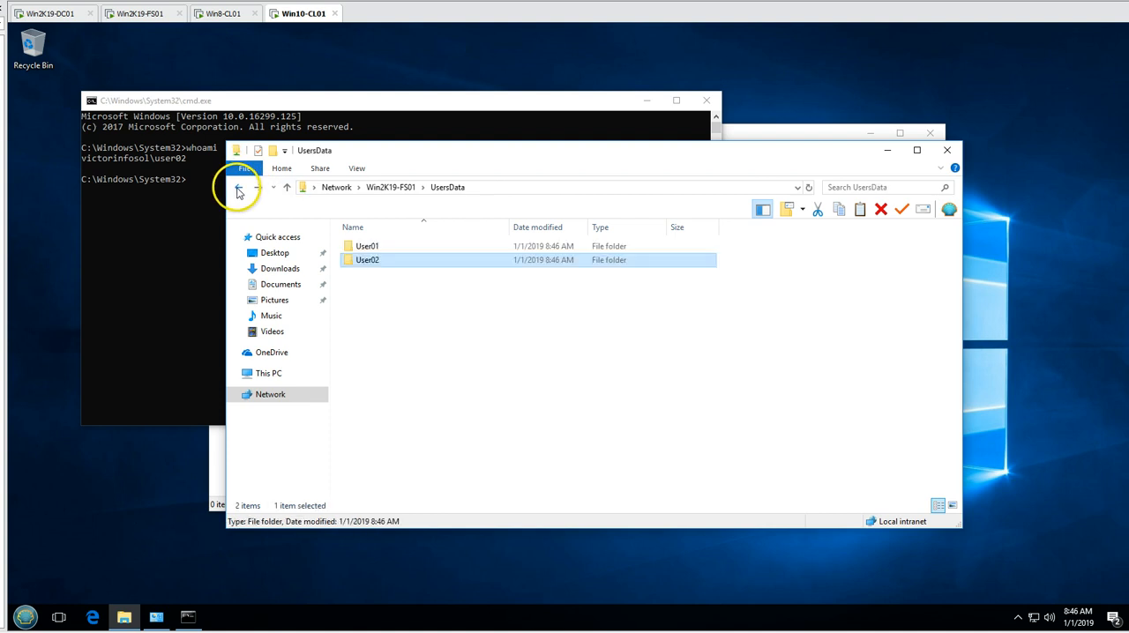
pyautogui.press('Delete')
pyautogui.press('Return')
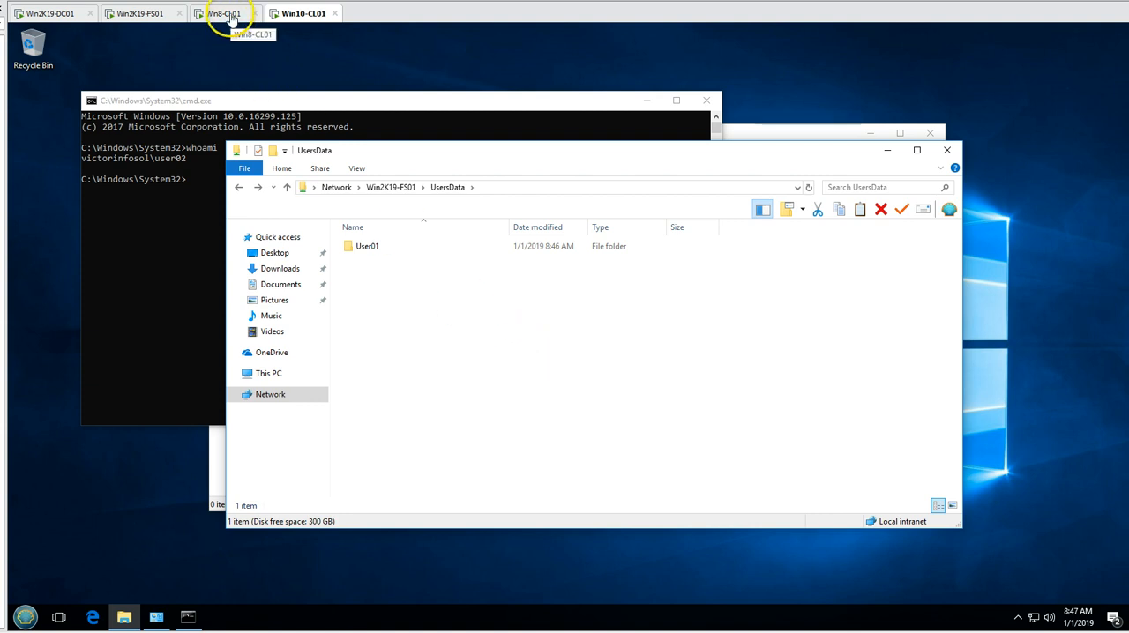
# - Switch to the Win2K19-FS01 server and open the D:\Shares\UsersData folder
pyautogui.click(168, 14)
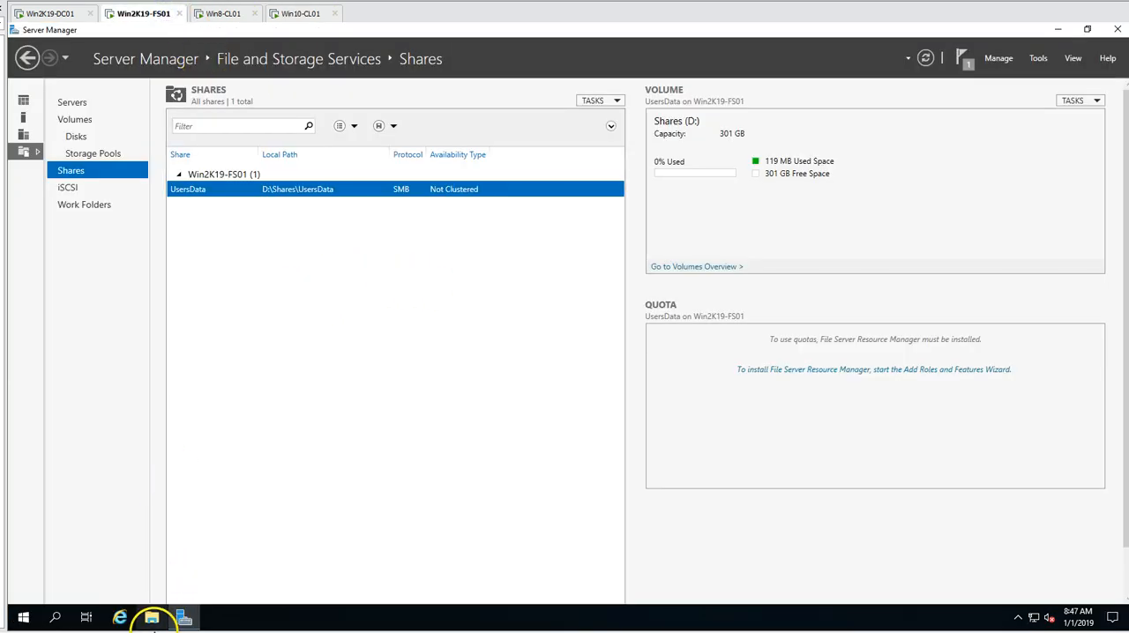
pyautogui.click(151, 619)
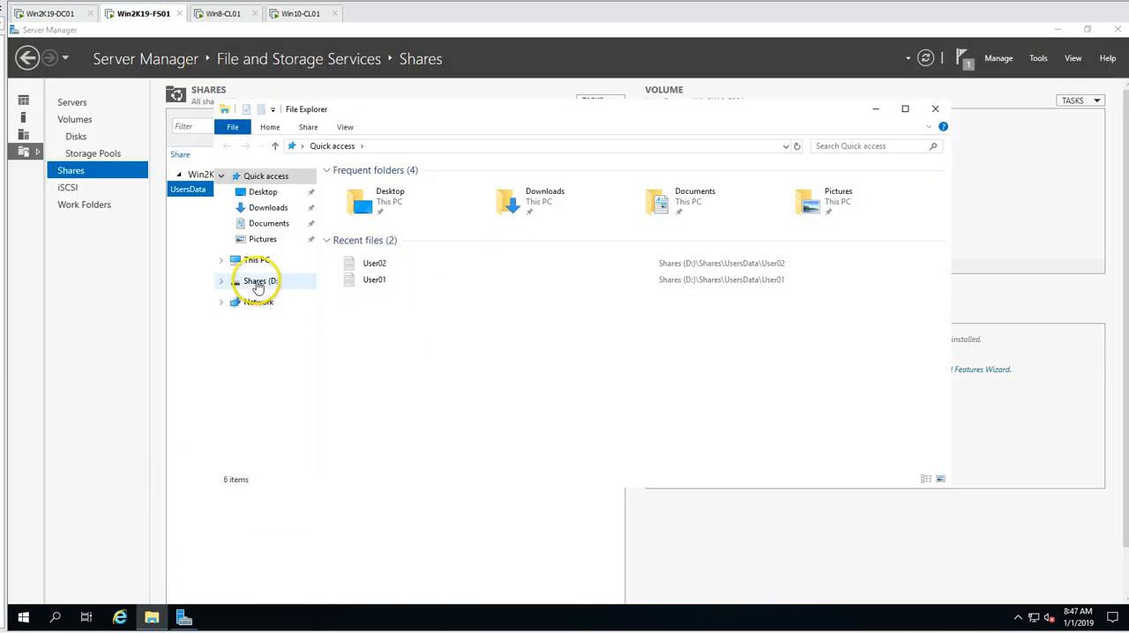
pyautogui.click(255, 281)
pyautogui.doubleClick(355, 186)
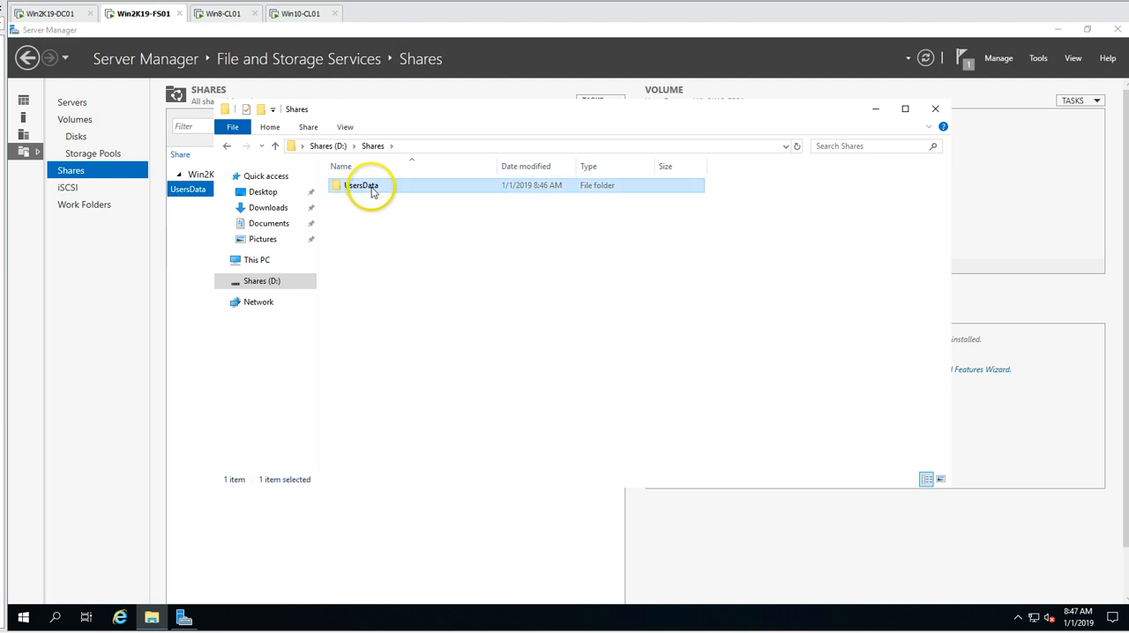
pyautogui.doubleClick(362, 187)
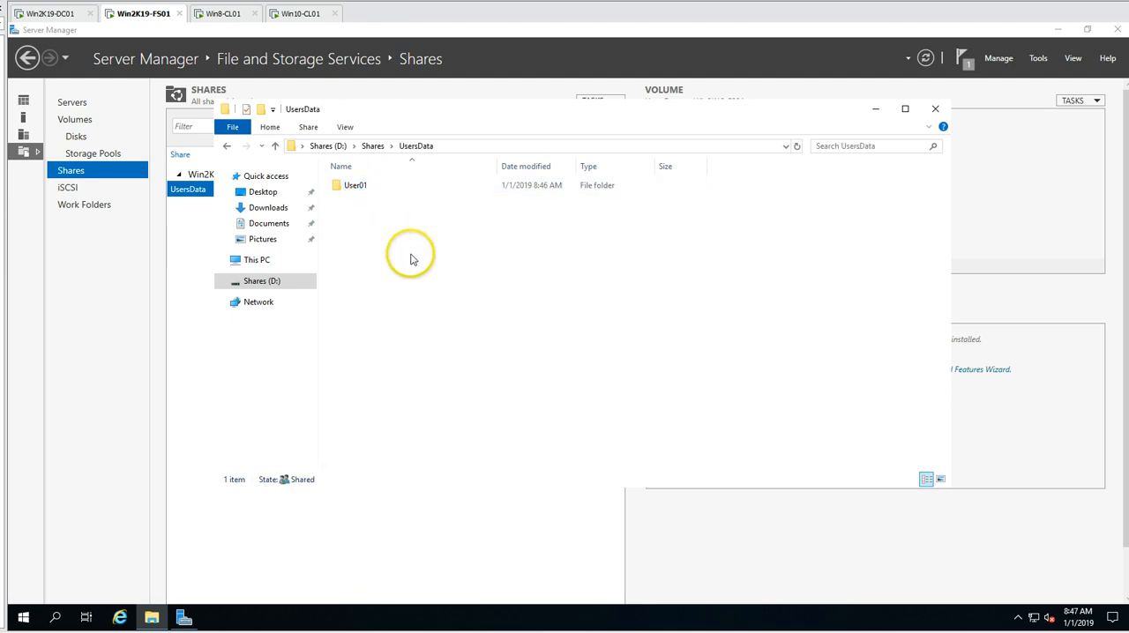
# - Open the UsersData folder's properties and show the security permissions of User01
pyautogui.rightClick(365, 188)
pyautogui.rightClick(640, 292)
pyautogui.click(680, 461)
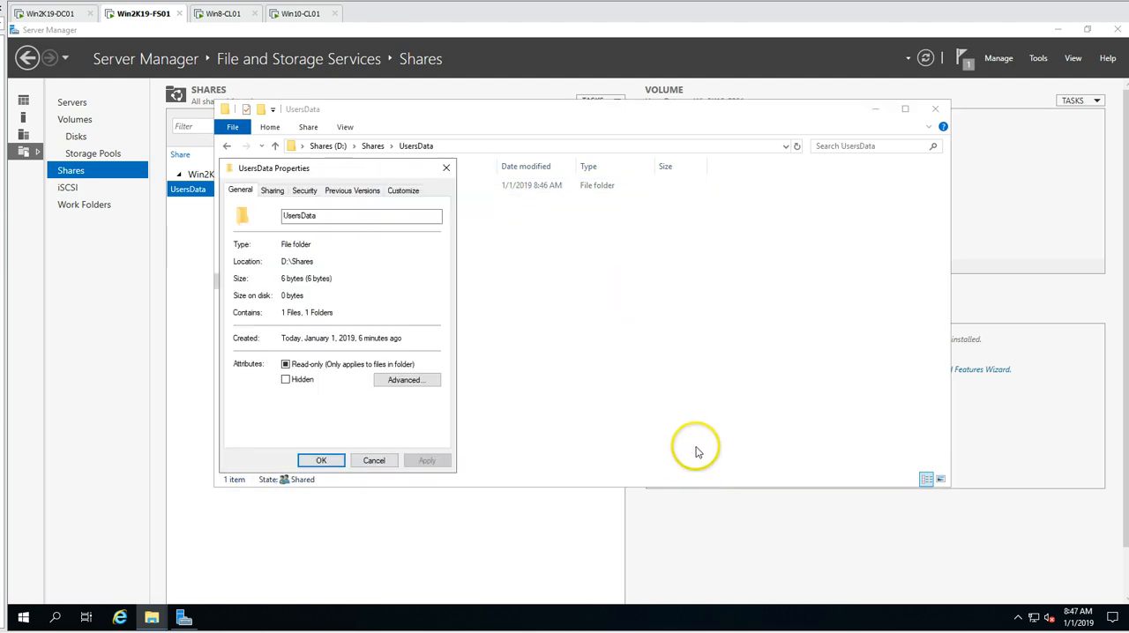
pyautogui.click(281, 193)
pyautogui.click(304, 191)
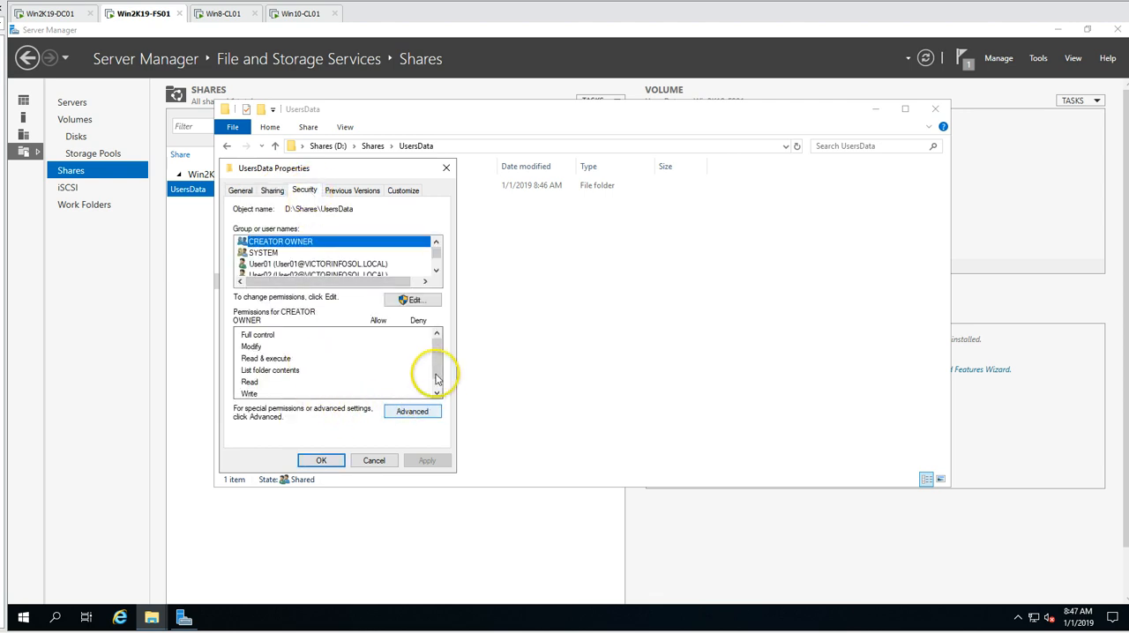
pyautogui.click(291, 264)
pyautogui.click(415, 300)
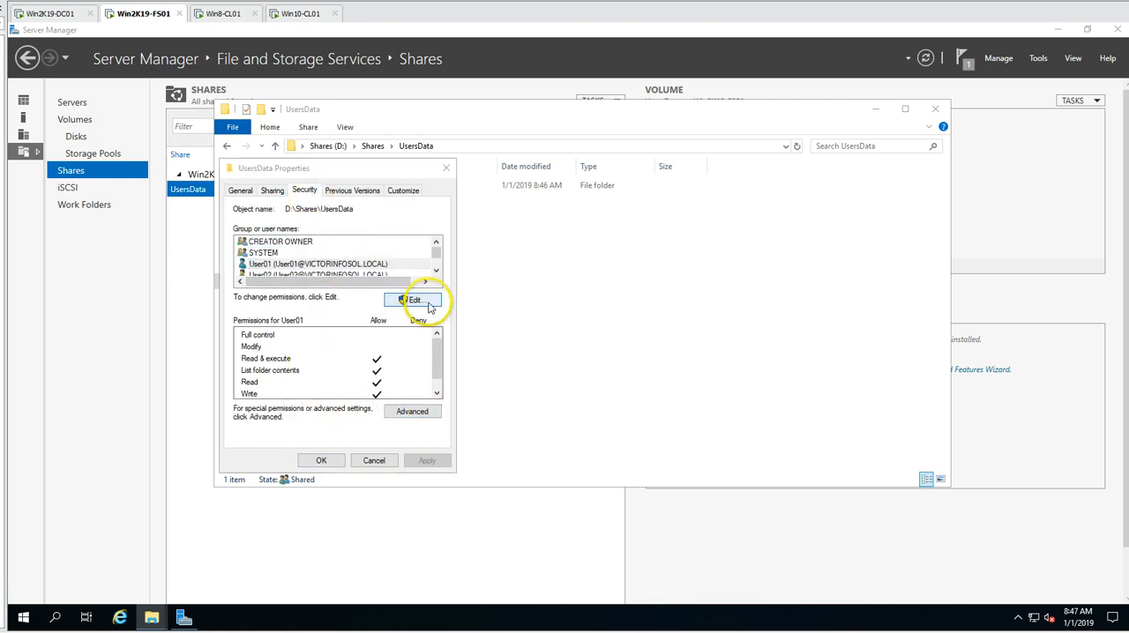
pyautogui.click(397, 402)
pyautogui.click(353, 314)
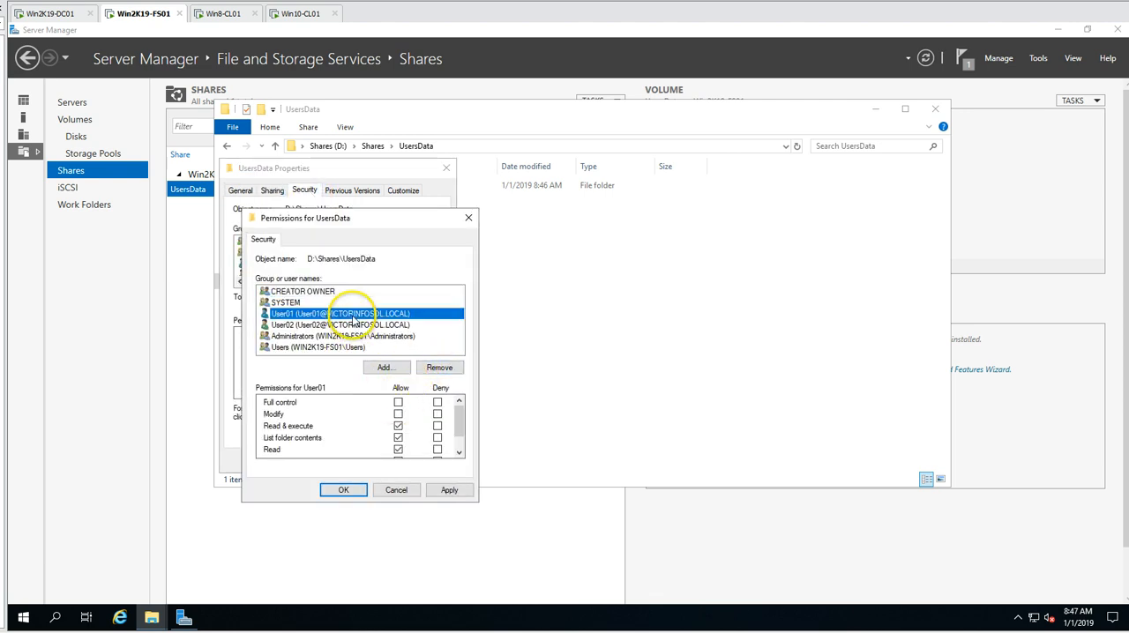
pyautogui.click(407, 491)
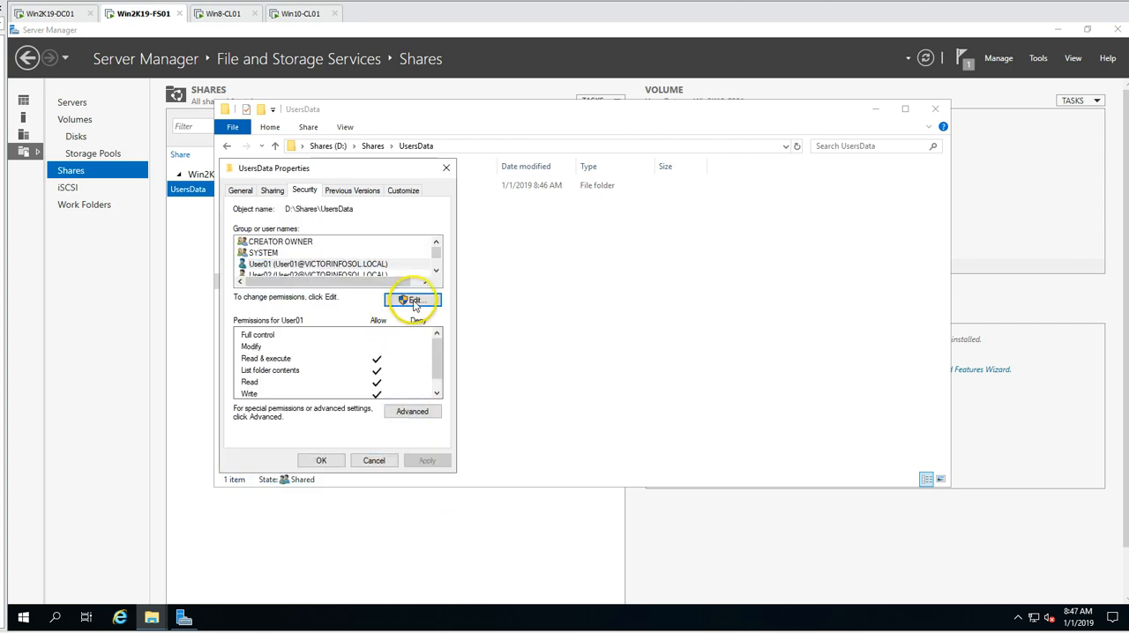
# - Grant User01 the Allow Full control permission on the UsersData folder and apply it, closing the folder's properties
pyautogui.click(415, 301)
pyautogui.click(322, 314)
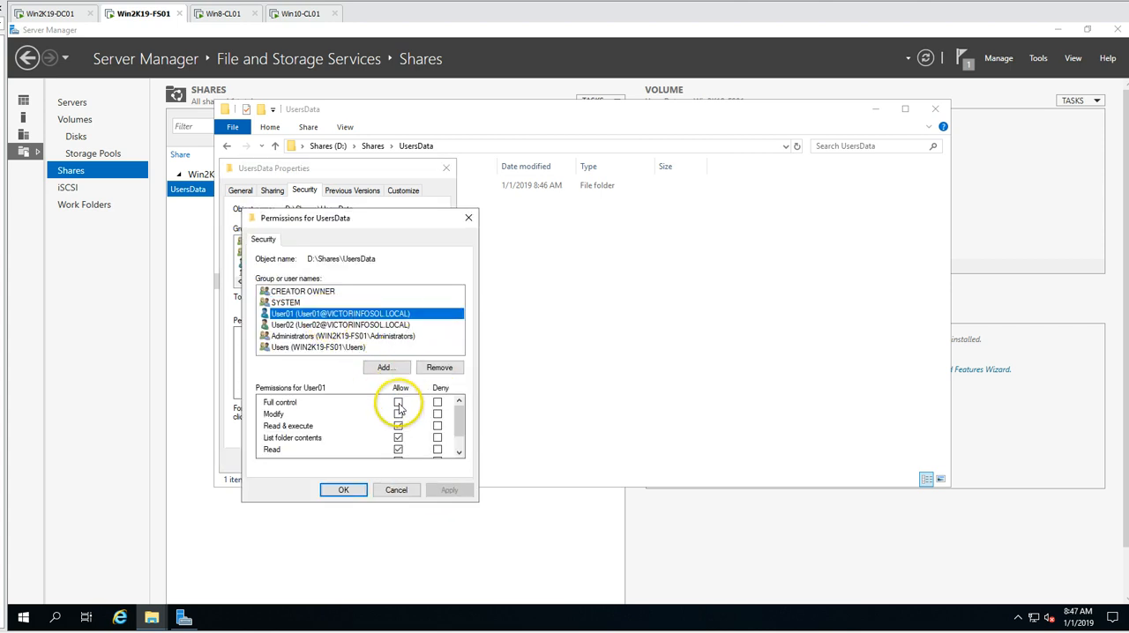
pyautogui.click(398, 403)
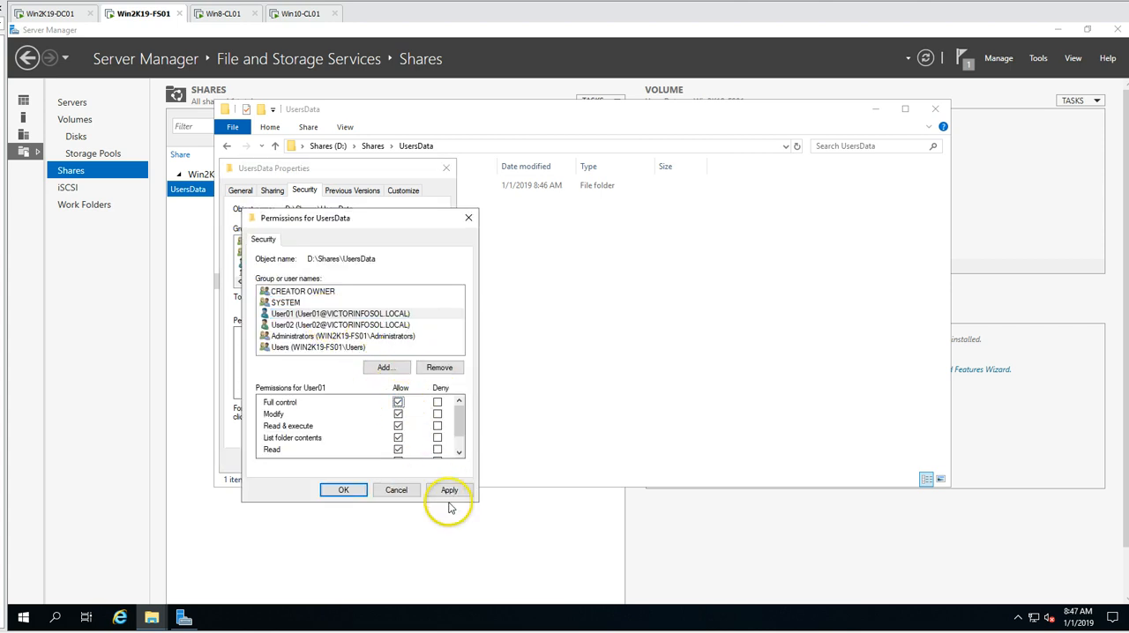
pyautogui.click(344, 491)
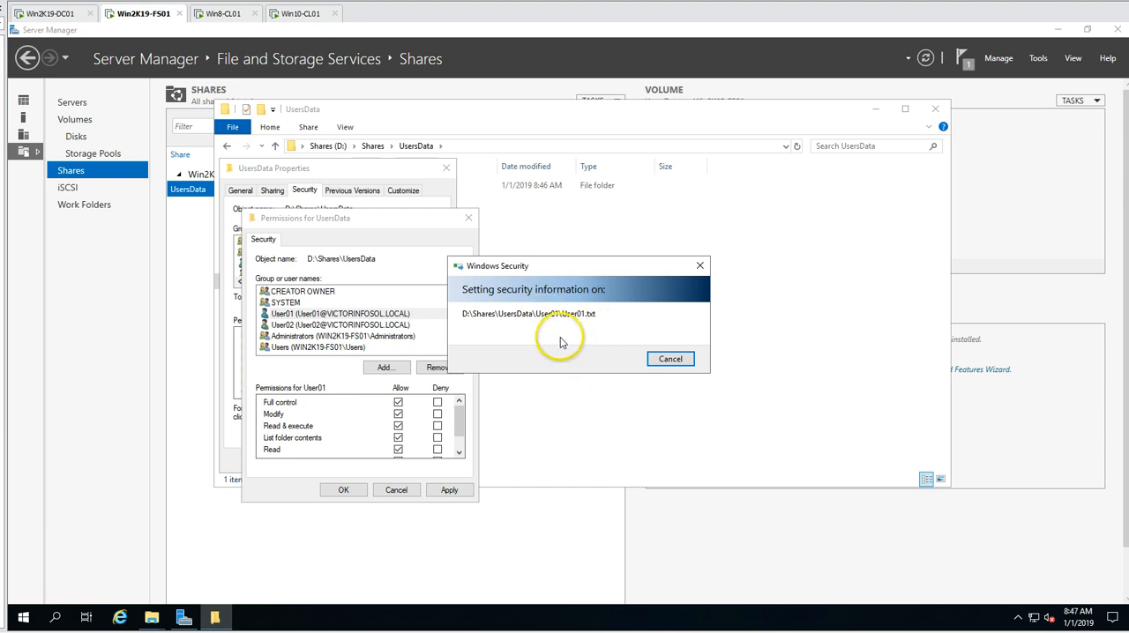
pyautogui.moveTo(561, 274); pyautogui.dragTo(558, 157)
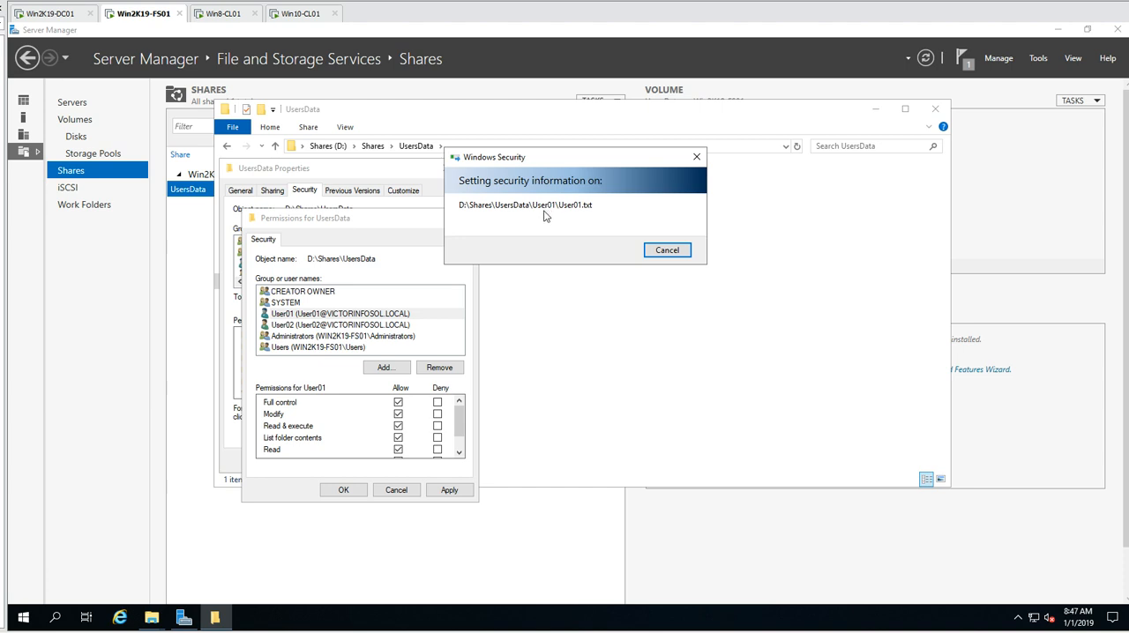
pyautogui.click(352, 495)
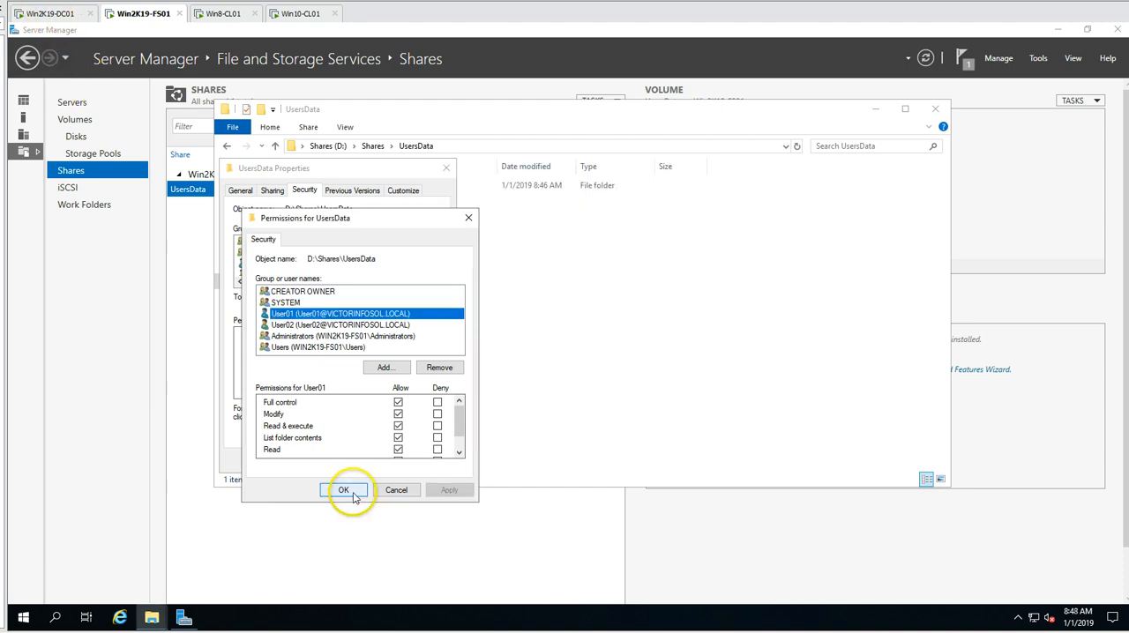
pyautogui.click(321, 461)
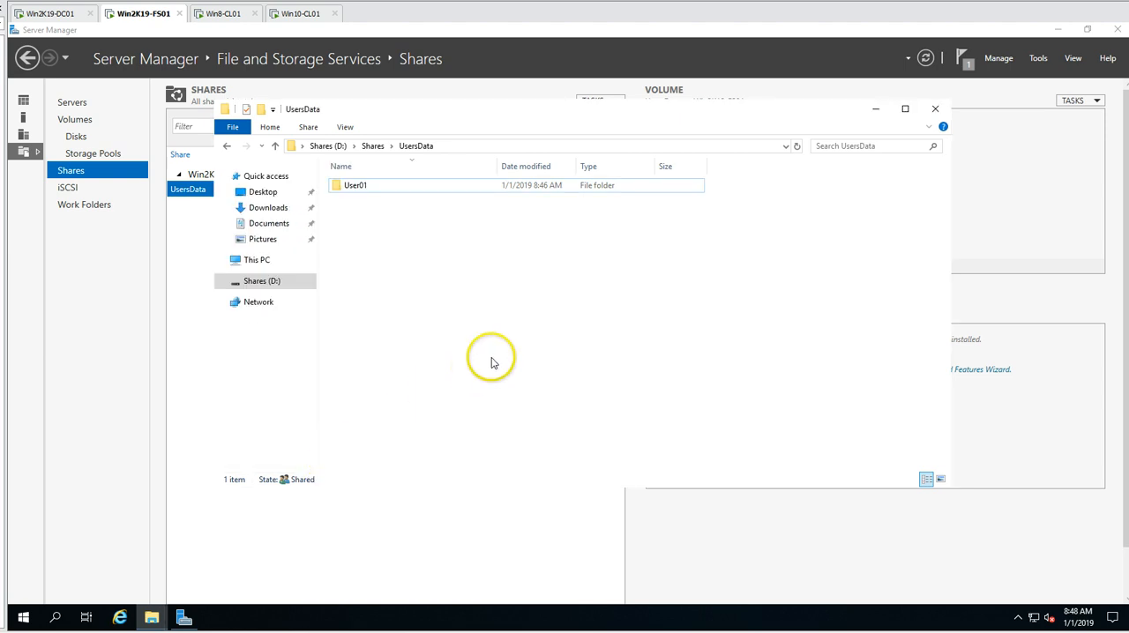
# - Switch to the Win8-CL01 client, refresh the UsersData share and check User01's security permissions on it
pyautogui.click(225, 13)
pyautogui.rightClick(449, 309)
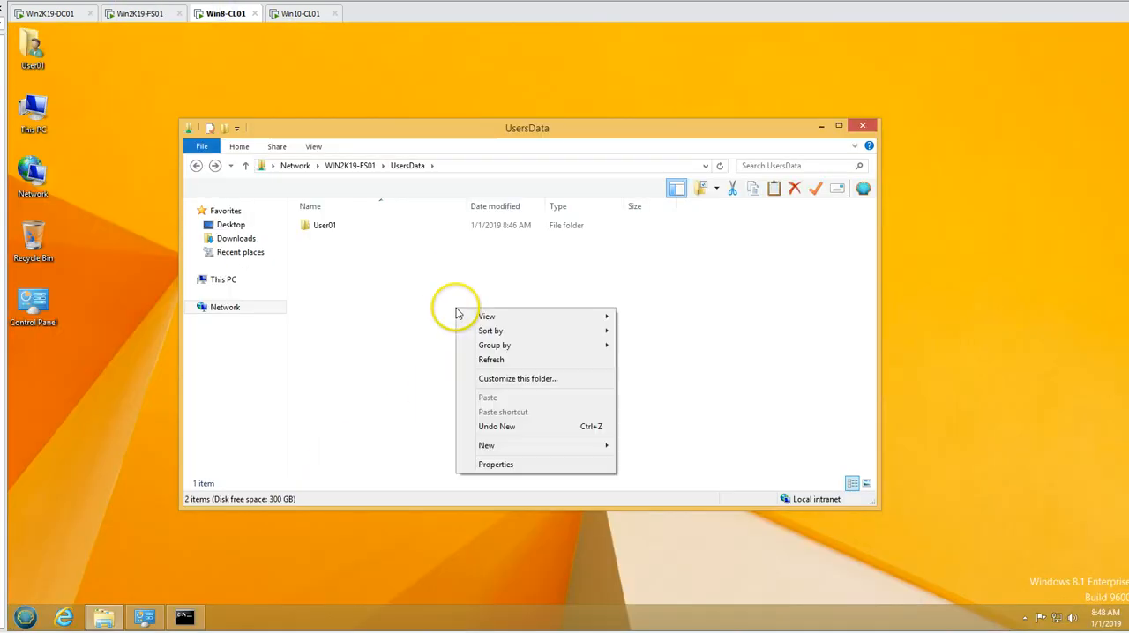
pyautogui.click(505, 363)
pyautogui.rightClick(456, 300)
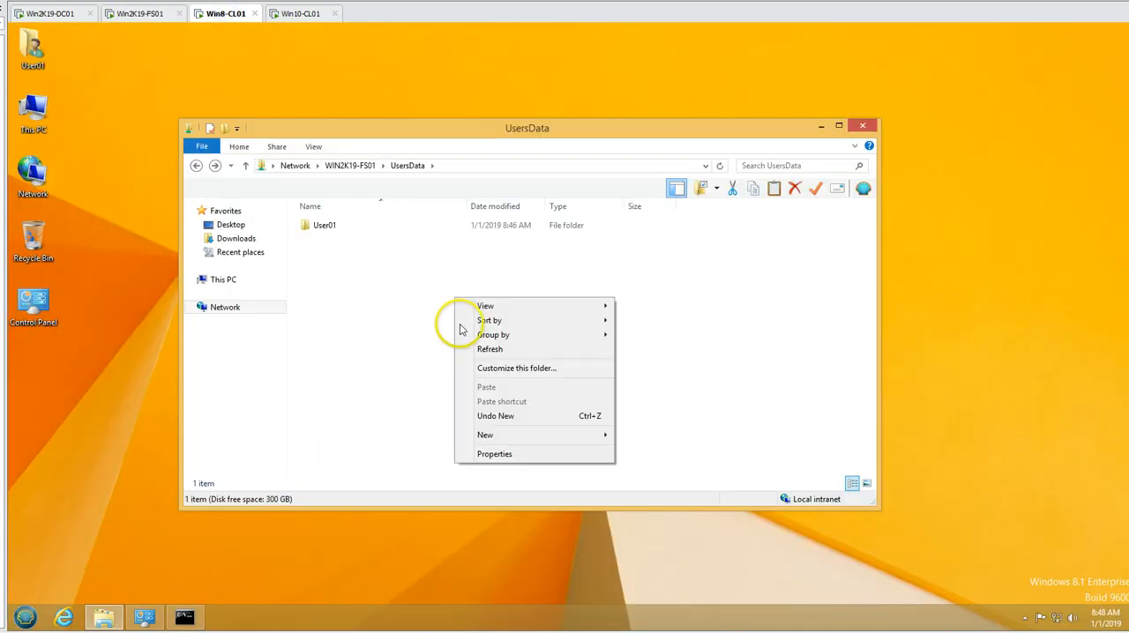
pyautogui.click(492, 452)
pyautogui.click(271, 212)
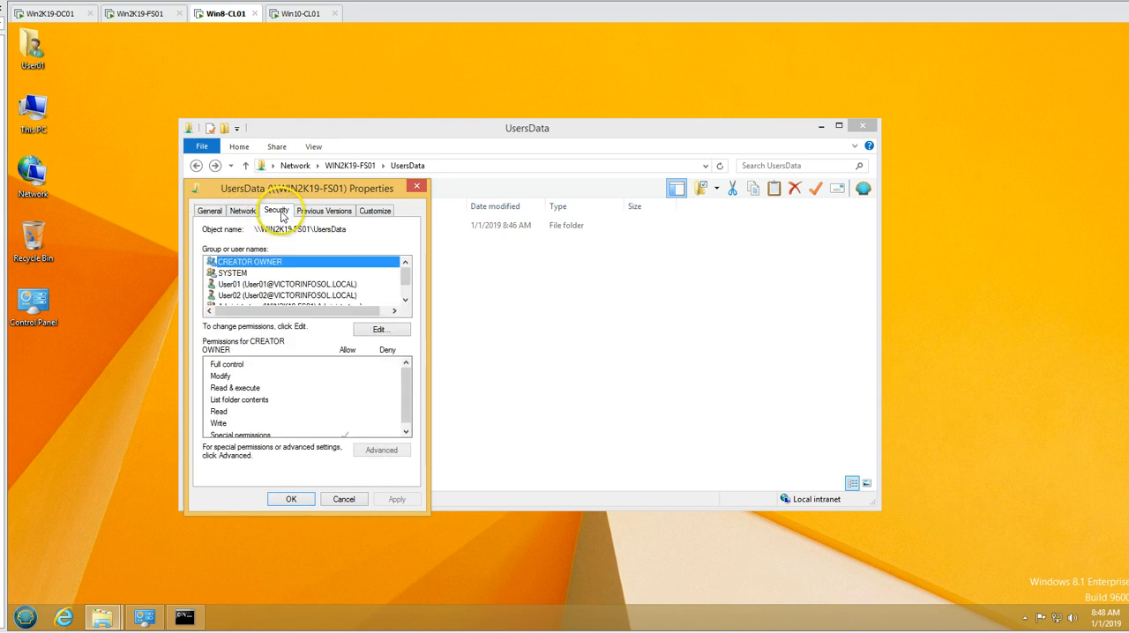
pyautogui.click(327, 284)
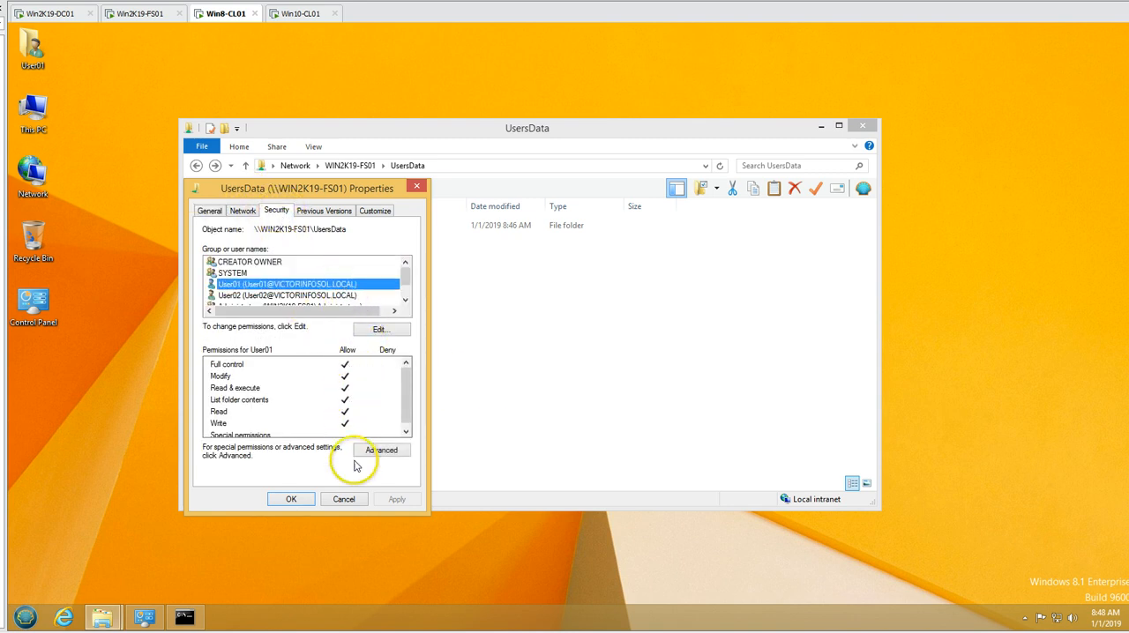
pyautogui.click(344, 500)
# - Open the User01 folder in the share and permanently delete the User01 text document
pyautogui.doubleClick(335, 227)
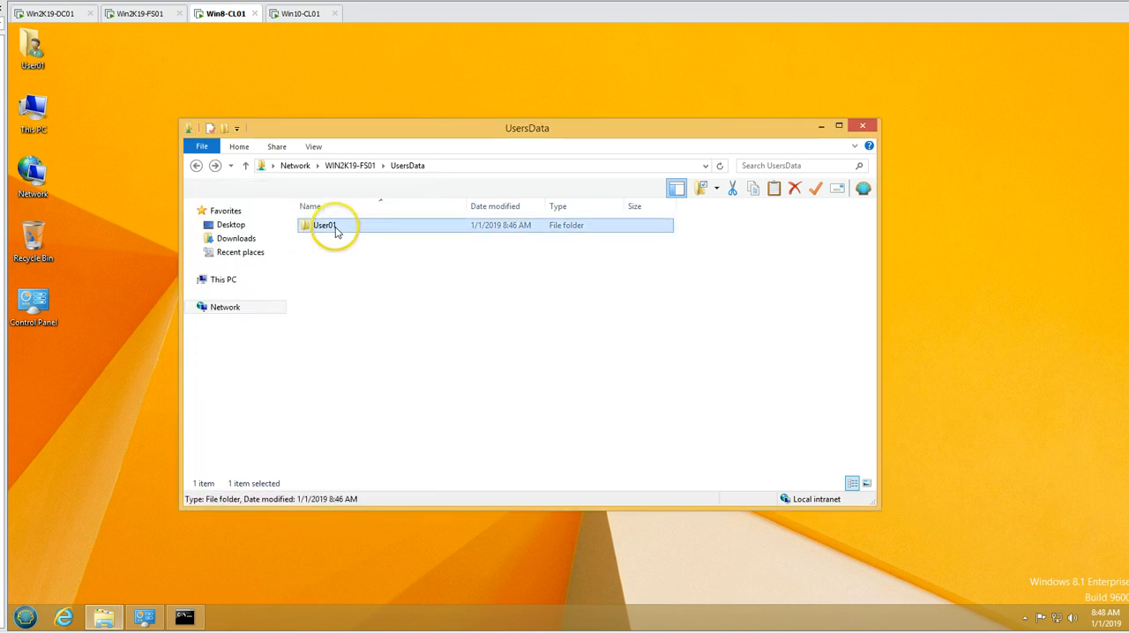
pyautogui.click(332, 226)
pyautogui.press('Delete')
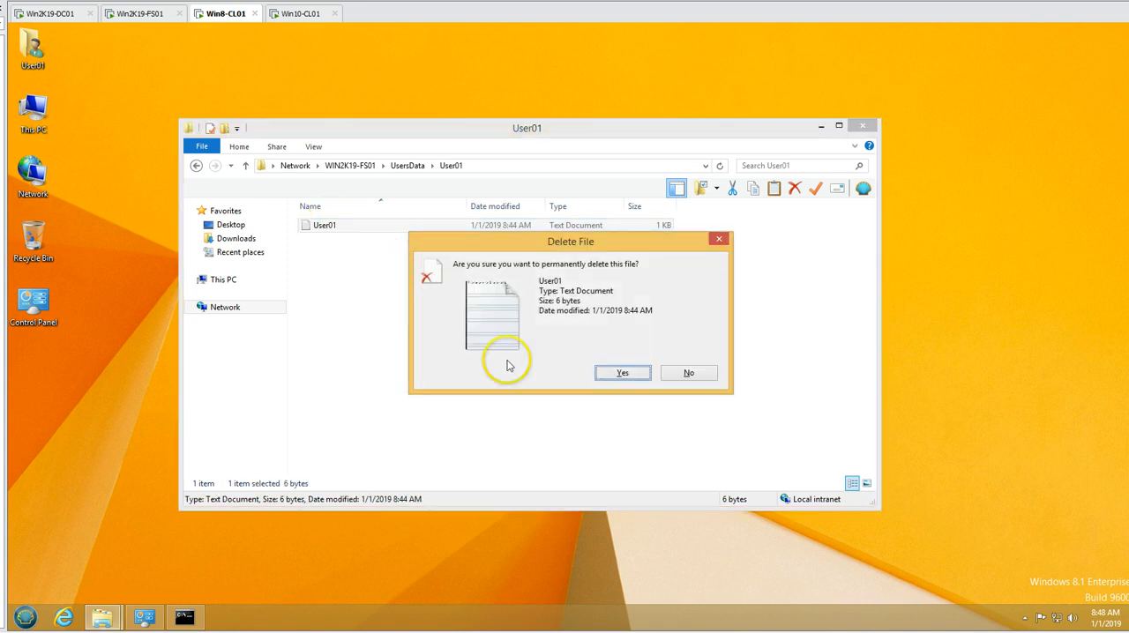
pyautogui.click(620, 372)
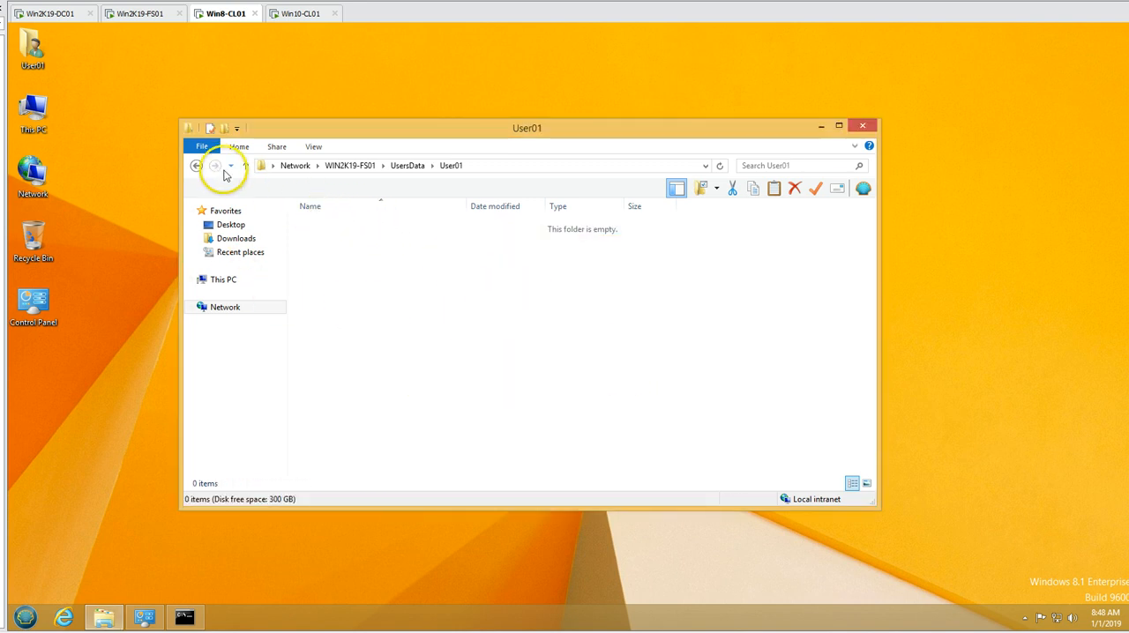
# - Go back to UsersData and open the share folder's security permissions for User02
pyautogui.click(196, 166)
pyautogui.rightClick(431, 319)
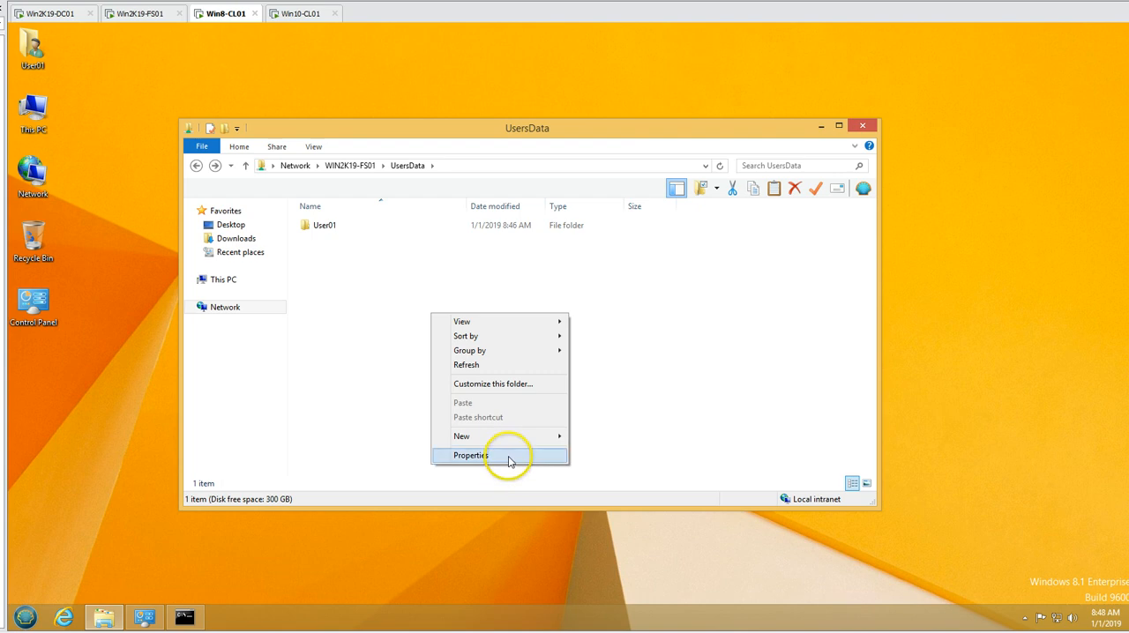
pyautogui.click(506, 455)
pyautogui.click(273, 212)
pyautogui.moveTo(327, 189); pyautogui.dragTo(534, 160)
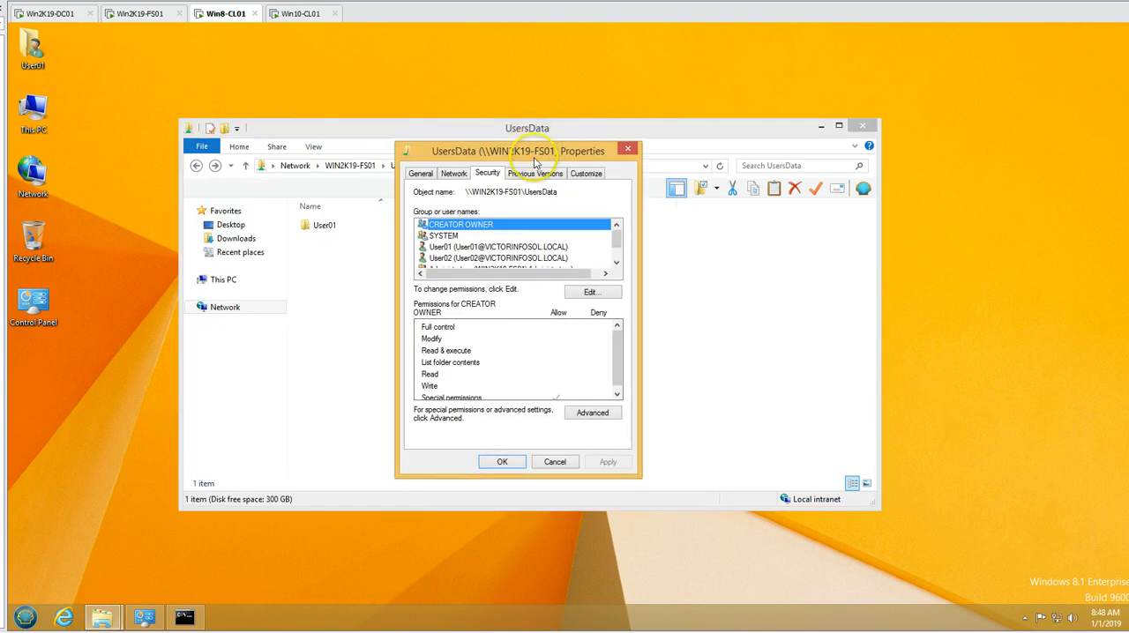
pyautogui.click(509, 258)
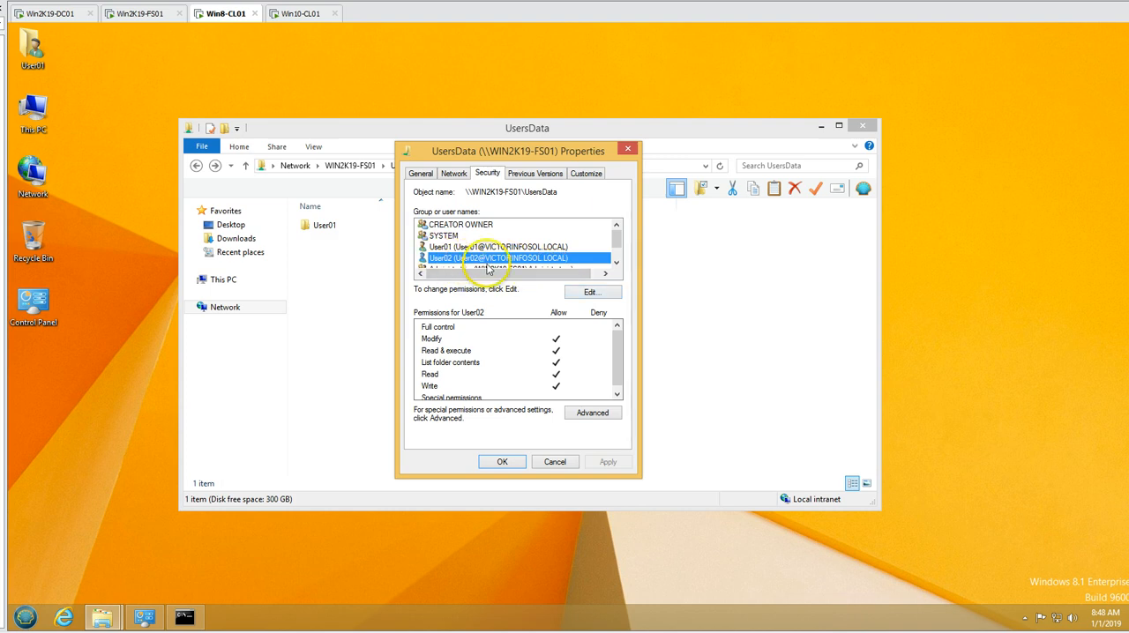
# - Remove the Allow Modify permission from User02 on UsersData and apply it, accepting the removal of inherited permissions
pyautogui.click(590, 293)
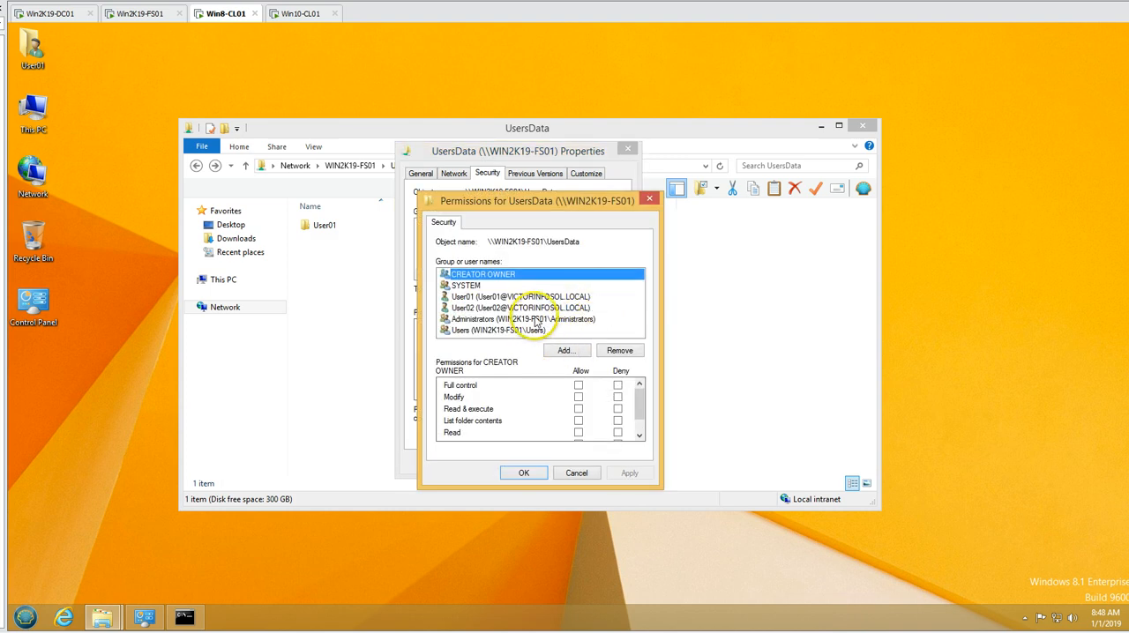
pyautogui.click(639, 434)
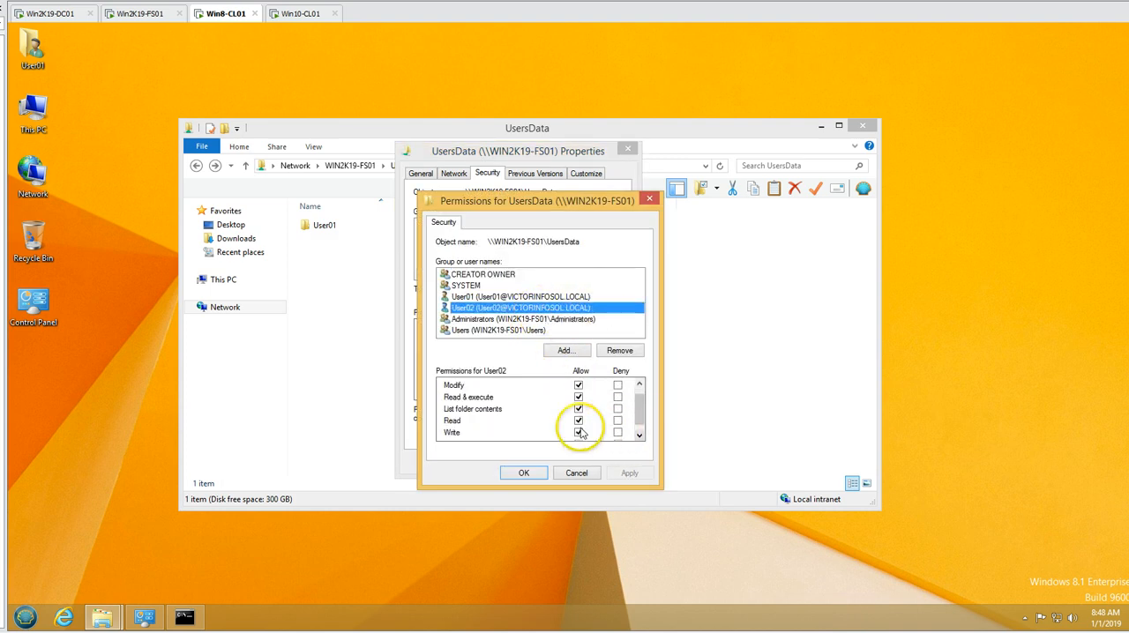
pyautogui.click(638, 384)
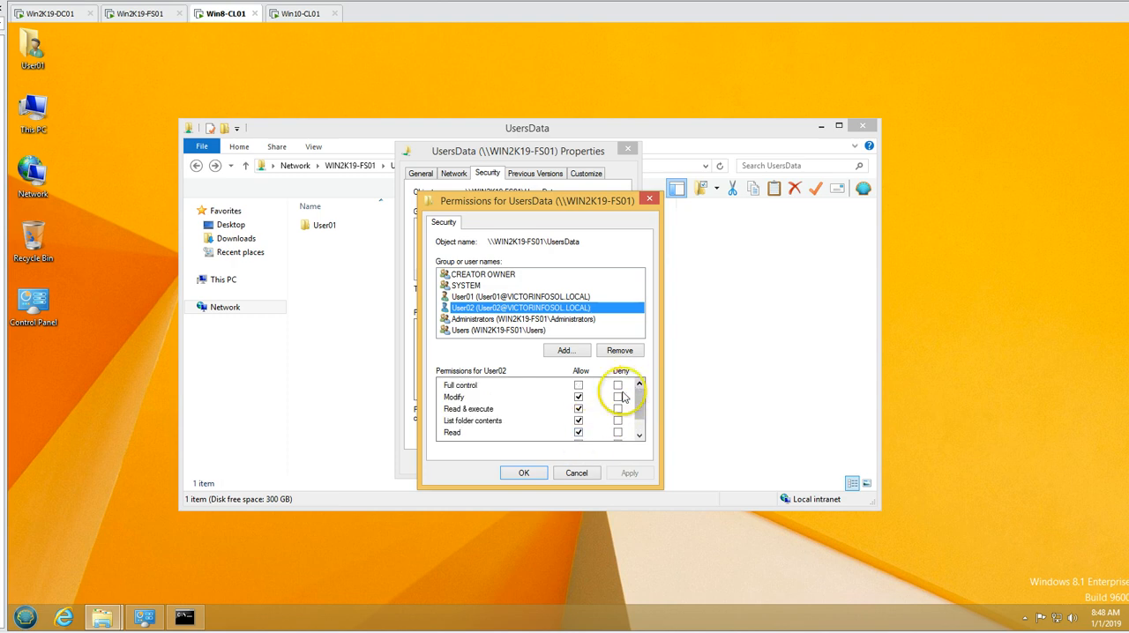
pyautogui.click(578, 397)
pyautogui.click(639, 436)
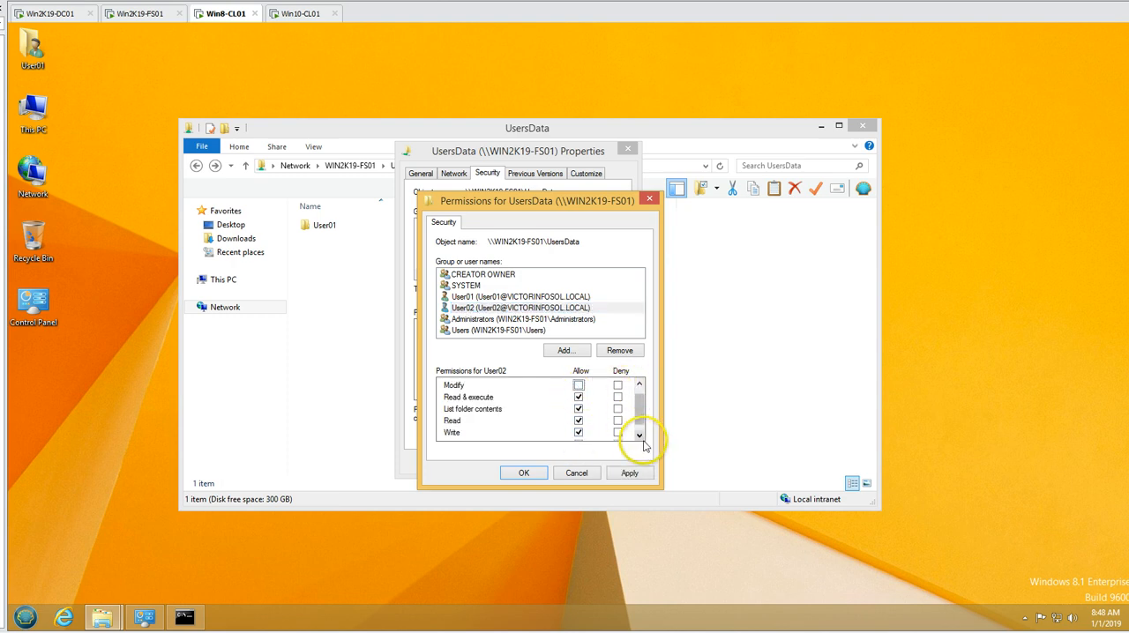
pyautogui.click(638, 435)
pyautogui.click(630, 472)
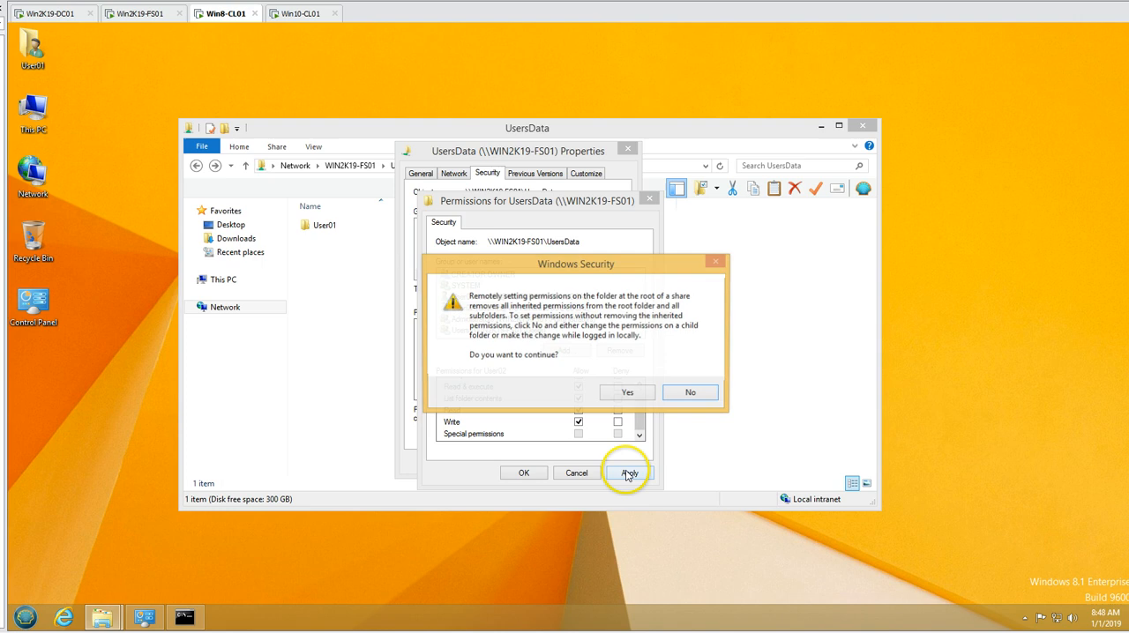
pyautogui.click(626, 392)
pyautogui.click(630, 473)
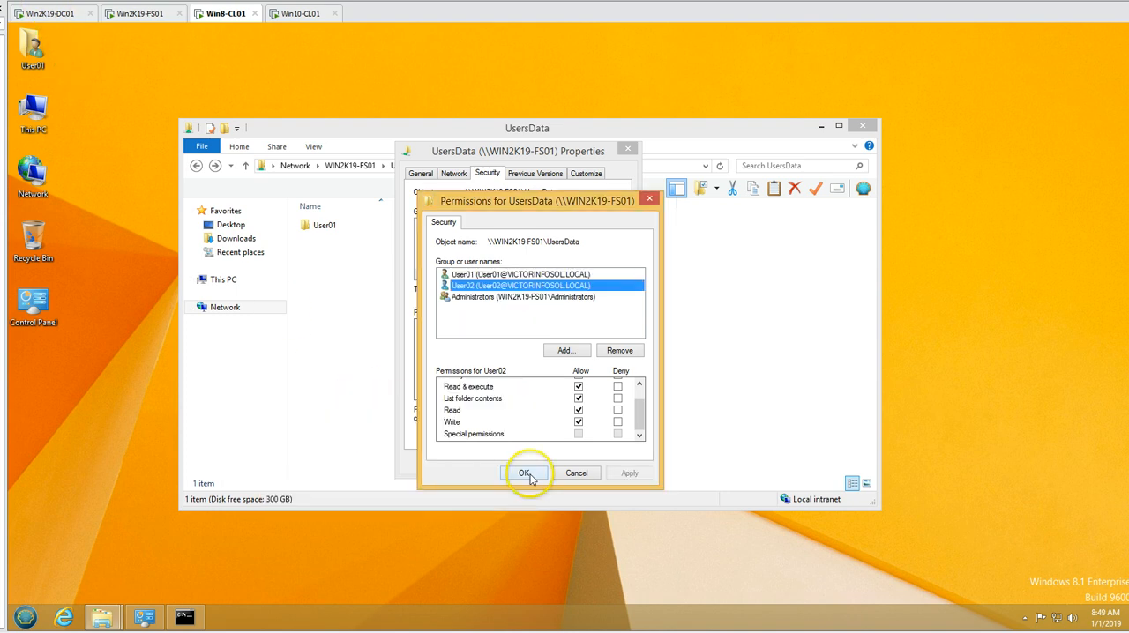
pyautogui.click(526, 472)
pyautogui.click(502, 467)
# - Switch to the Win10-CL01 client and examine User02's security permissions on the UsersData share
pyautogui.click(294, 12)
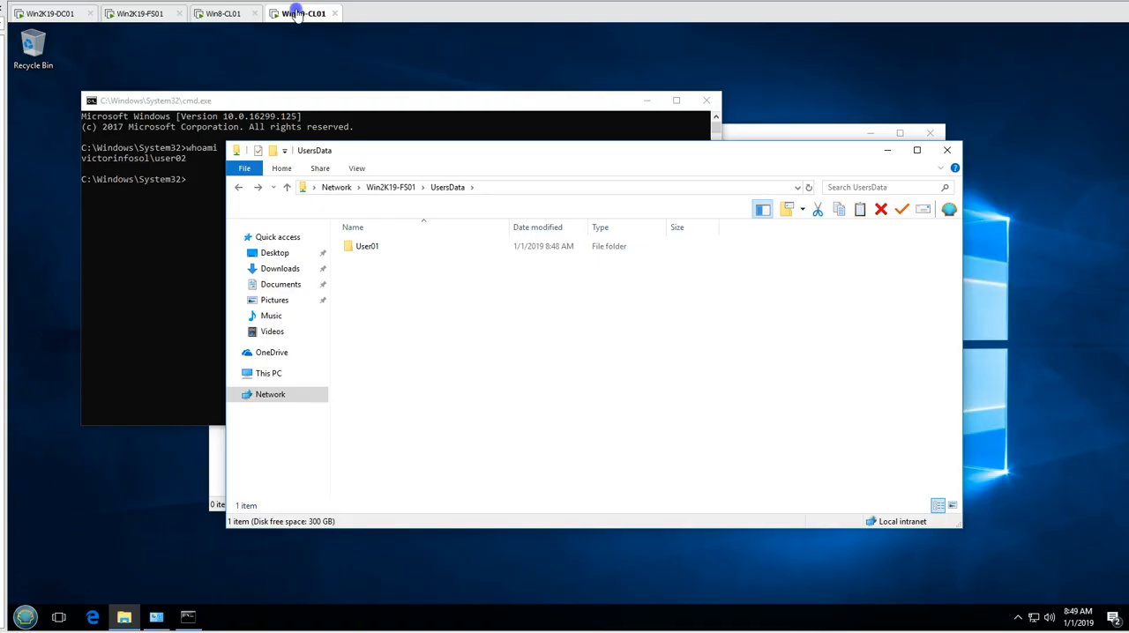
pyautogui.rightClick(429, 256)
pyautogui.click(471, 398)
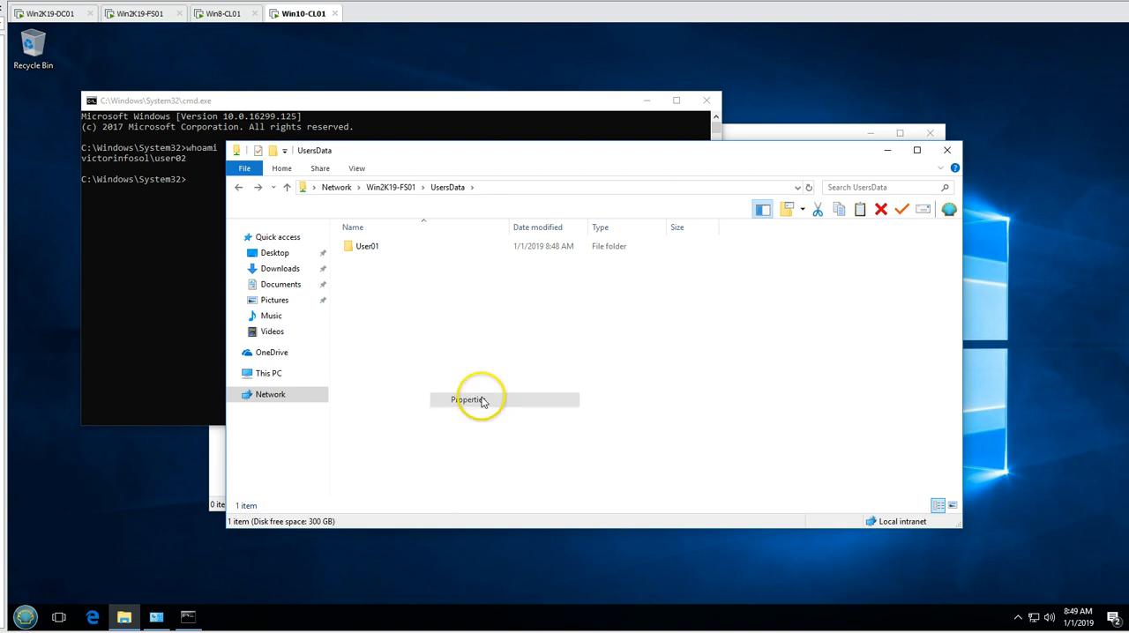
pyautogui.click(319, 231)
pyautogui.moveTo(340, 212); pyautogui.dragTo(406, 207)
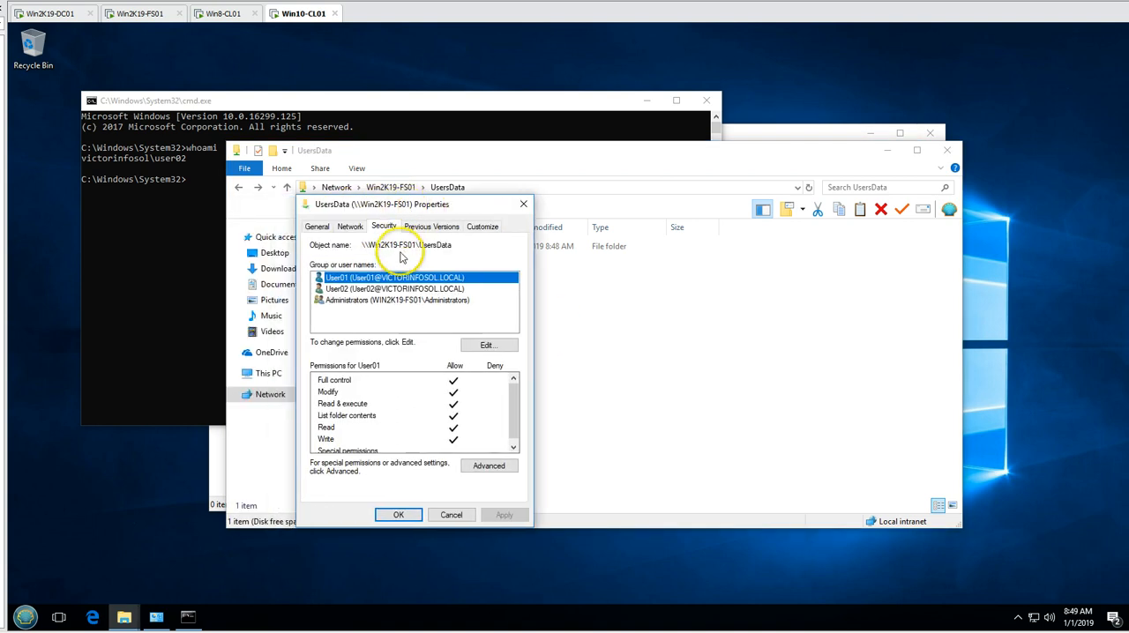
pyautogui.click(393, 289)
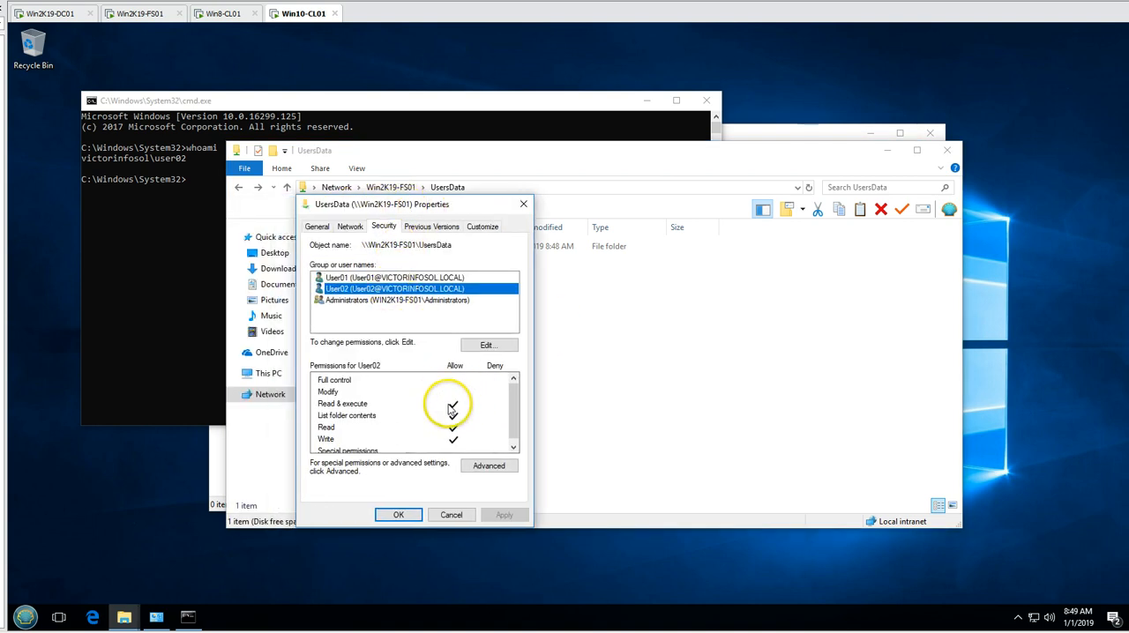
pyautogui.click(513, 447)
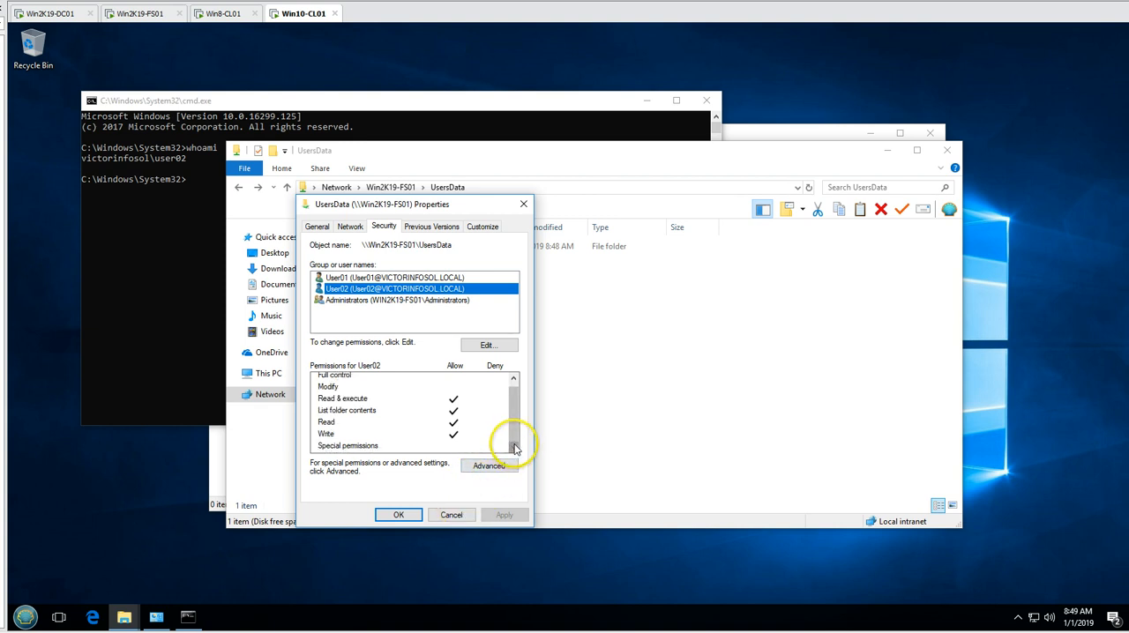
pyautogui.click(408, 521)
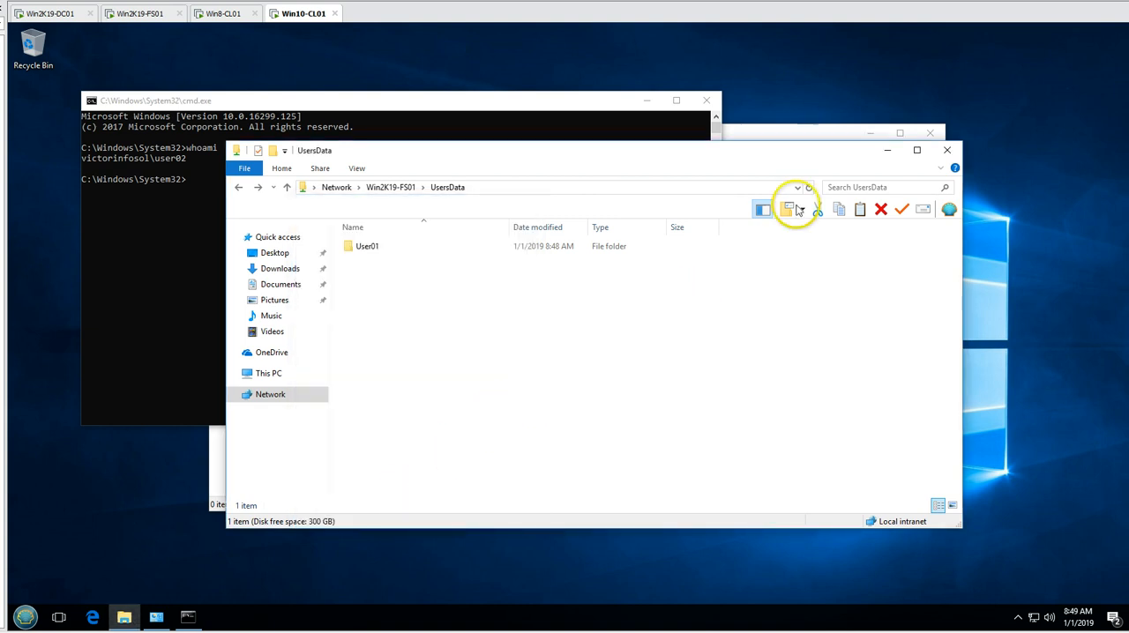
# - Close the UsersData, command prompt and system information windows on Win10-CL01 and switch to Win2K19-FS01
pyautogui.click(946, 150)
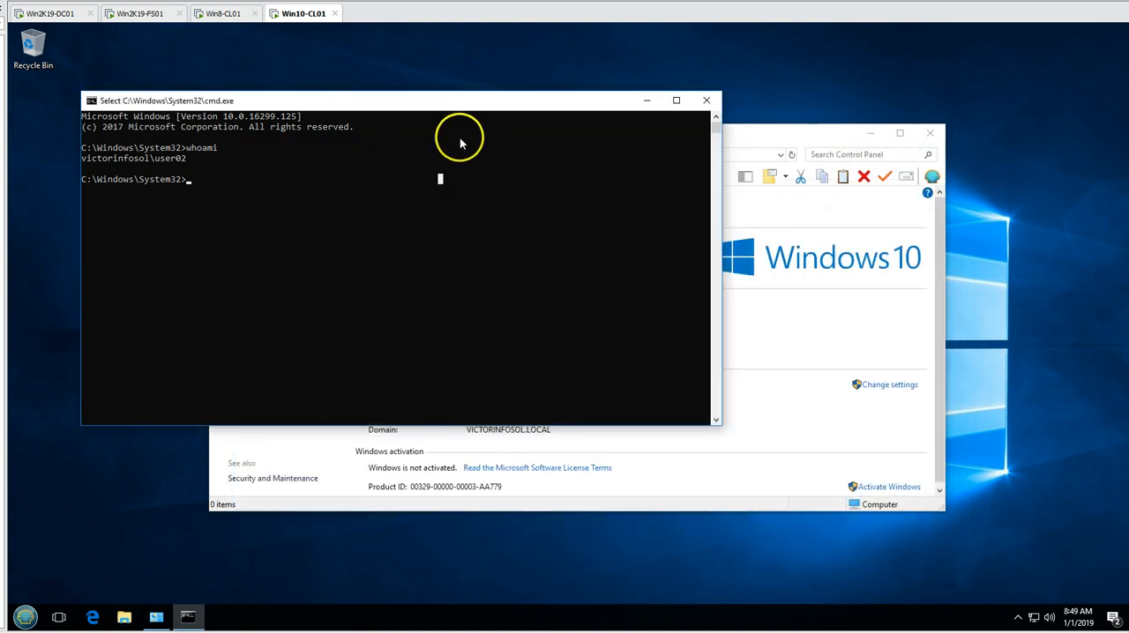
pyautogui.click(707, 100)
pyautogui.click(929, 134)
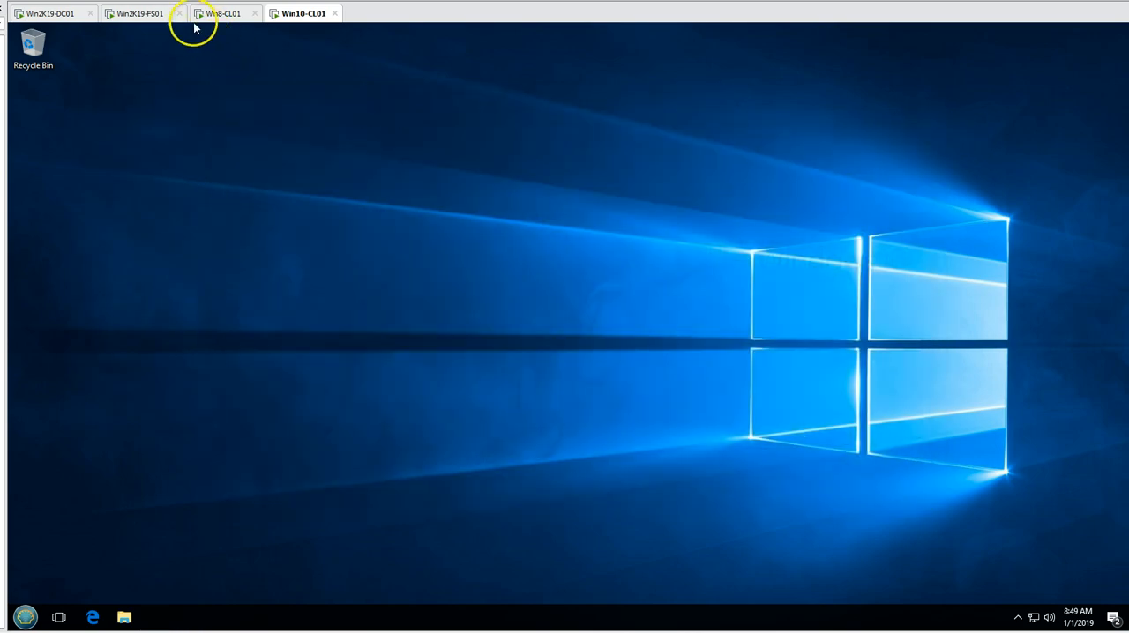
pyautogui.click(146, 13)
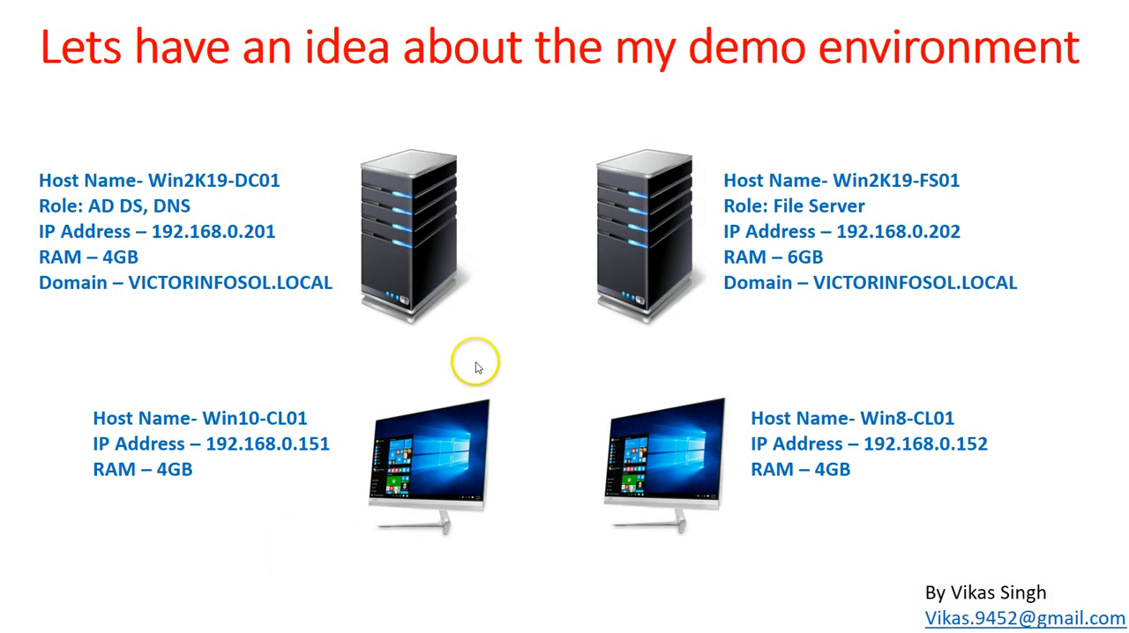
pyautogui.click(479, 368)
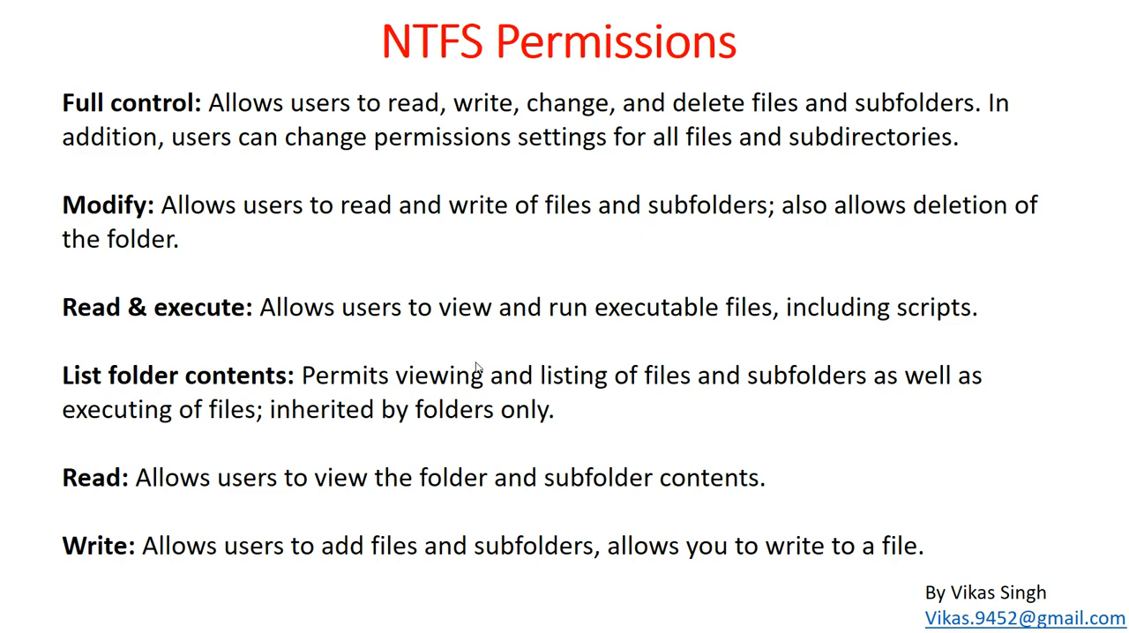
pyautogui.press('Right')
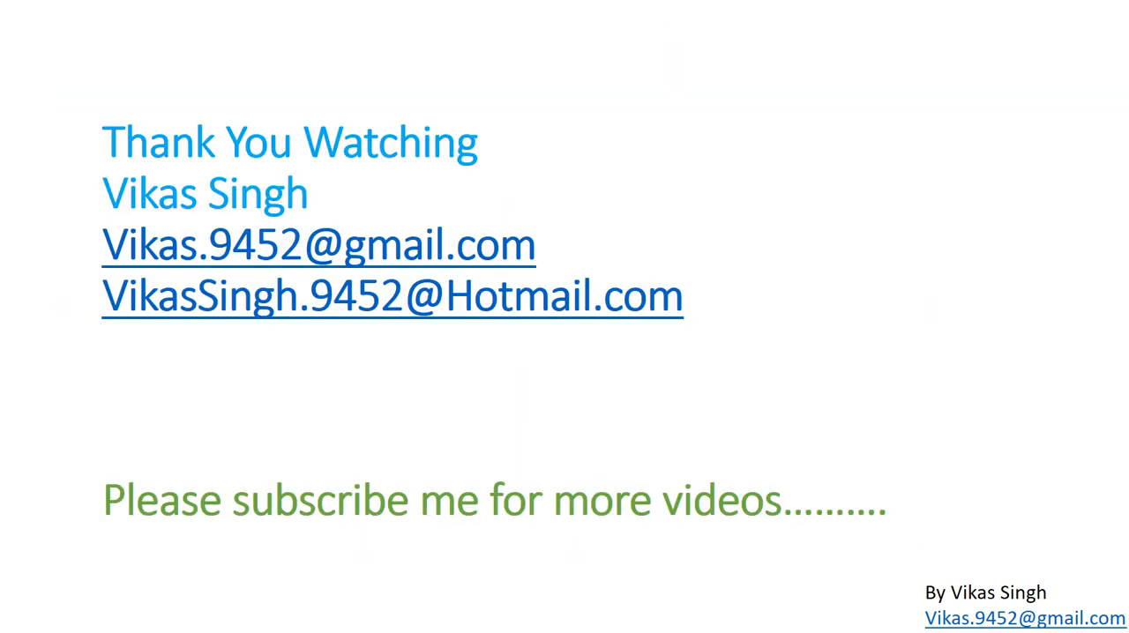